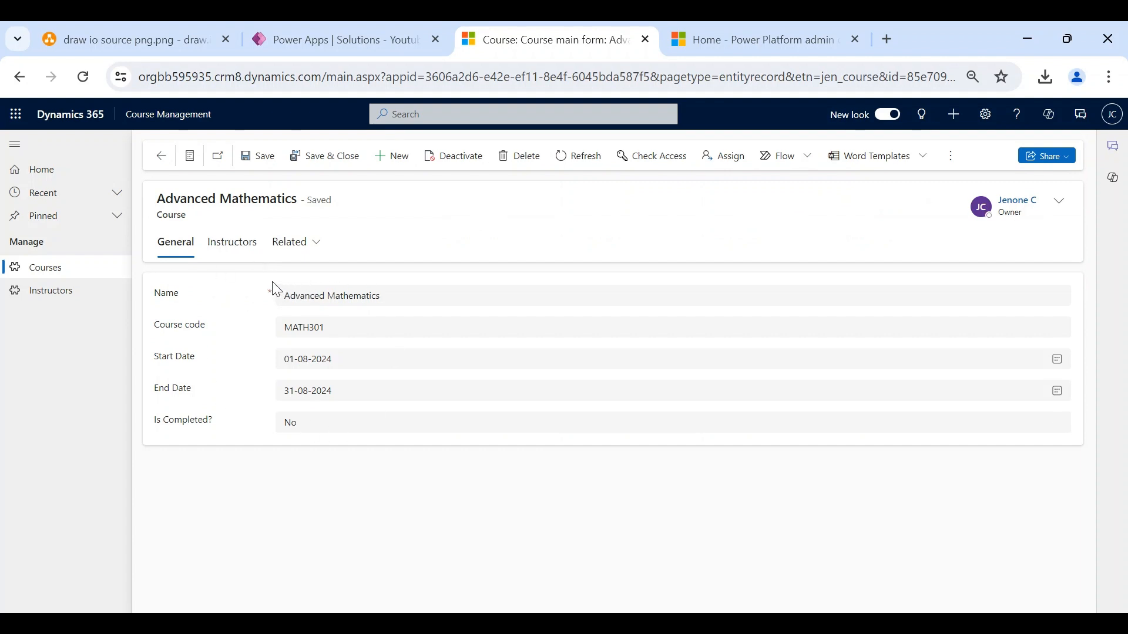
- Check Advanced Mathematics' instructors, then view the courses Dr. Alice Johnson teaches
{"action": "left_click", "coordinate": [240, 253]}
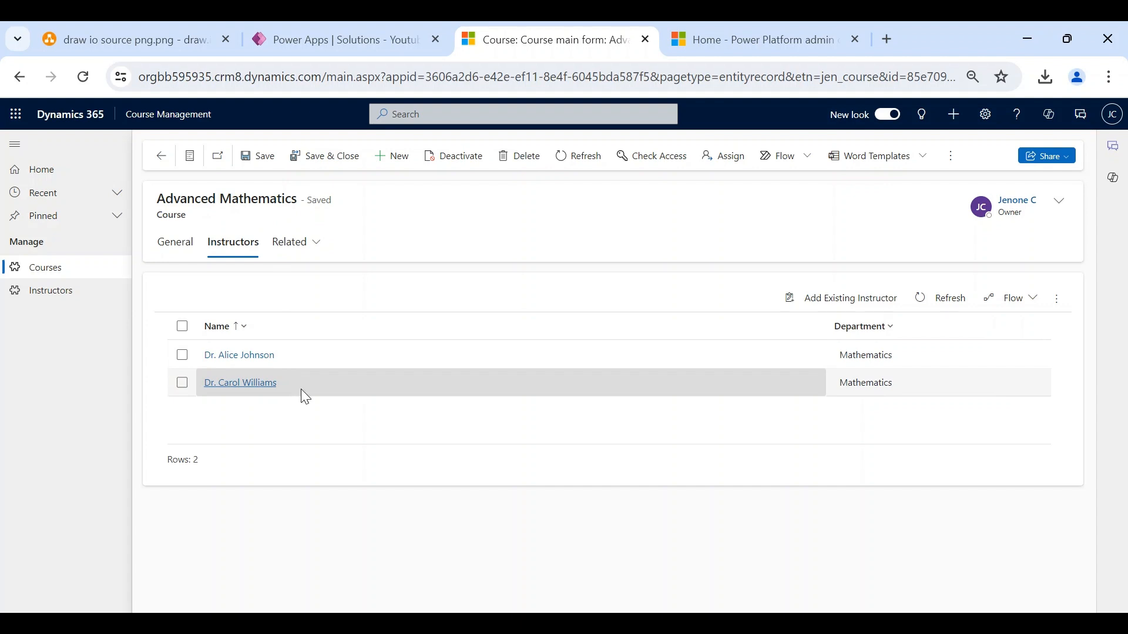
{"action": "left_click", "coordinate": [84, 299]}
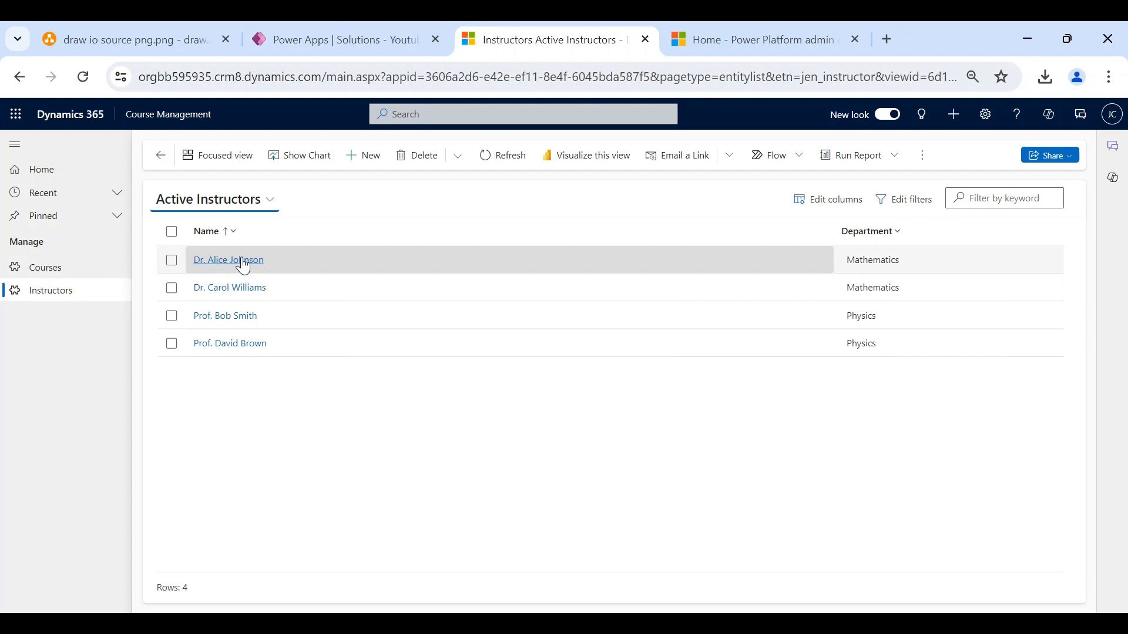
{"action": "left_click", "coordinate": [243, 262]}
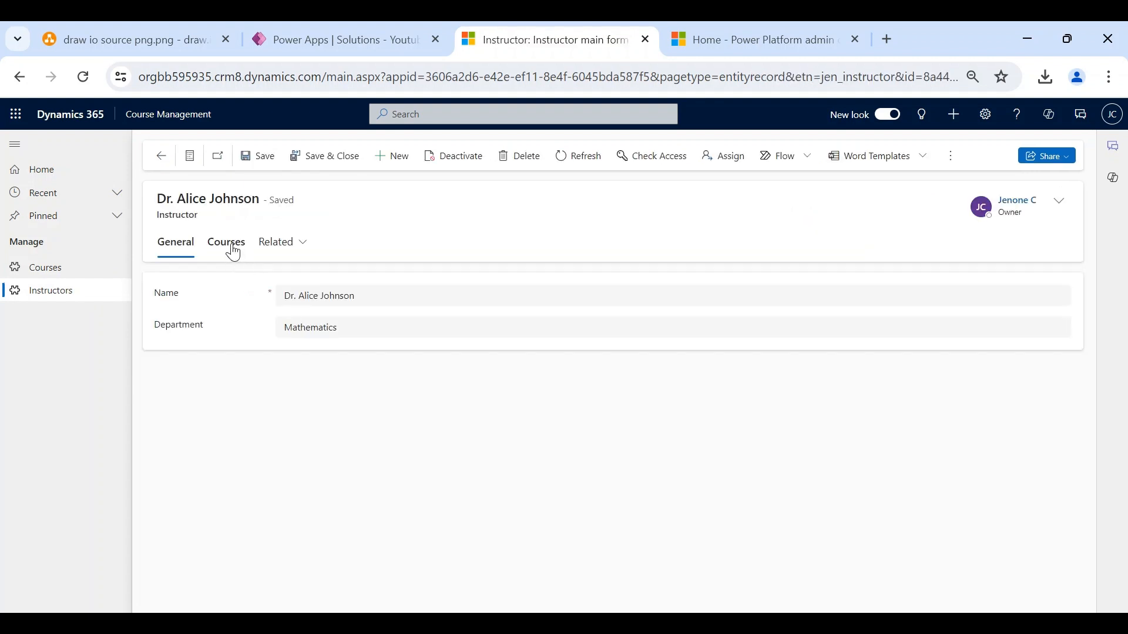
{"action": "left_click", "coordinate": [227, 242]}
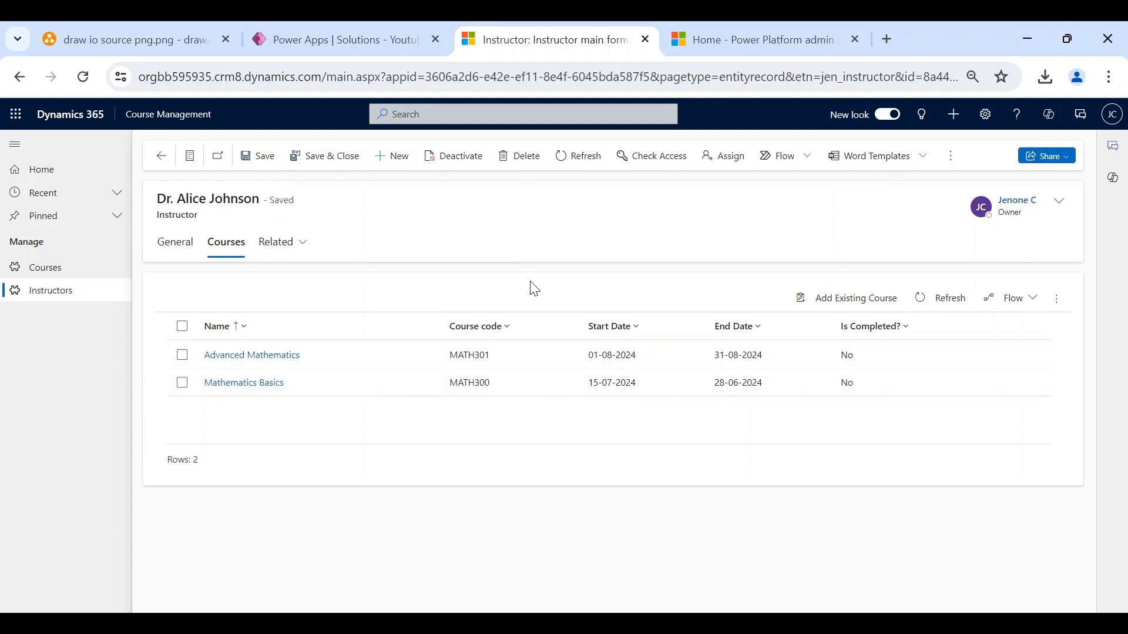
- Reopen the Advanced Mathematics course and show its Instructors list
{"action": "left_click", "coordinate": [61, 276]}
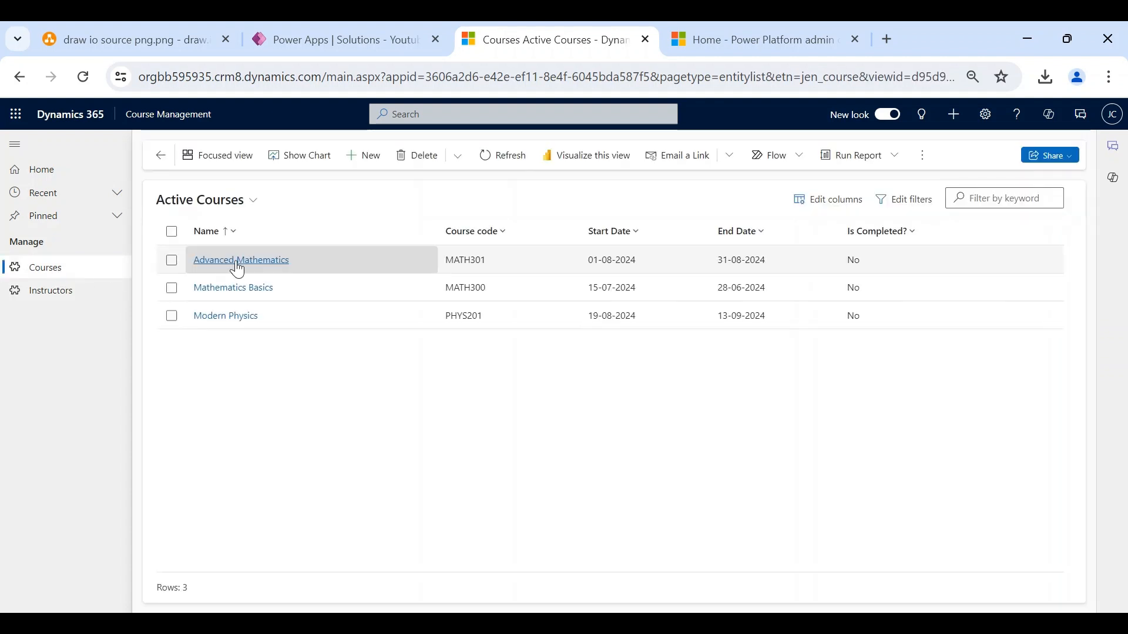
{"action": "left_click", "coordinate": [259, 272]}
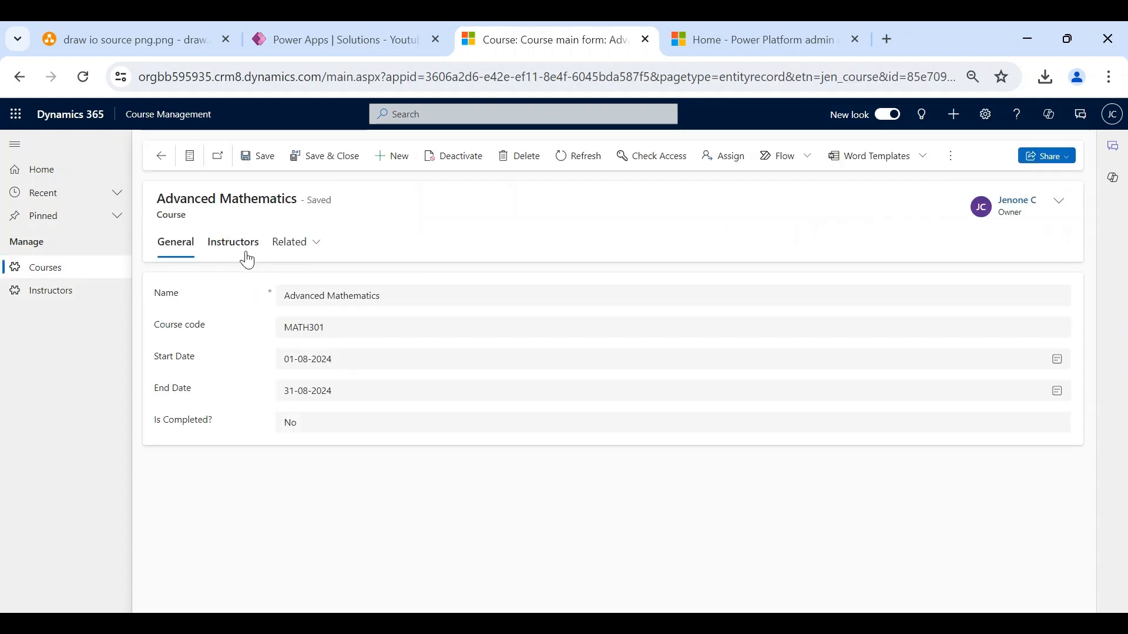
{"action": "left_click", "coordinate": [246, 254]}
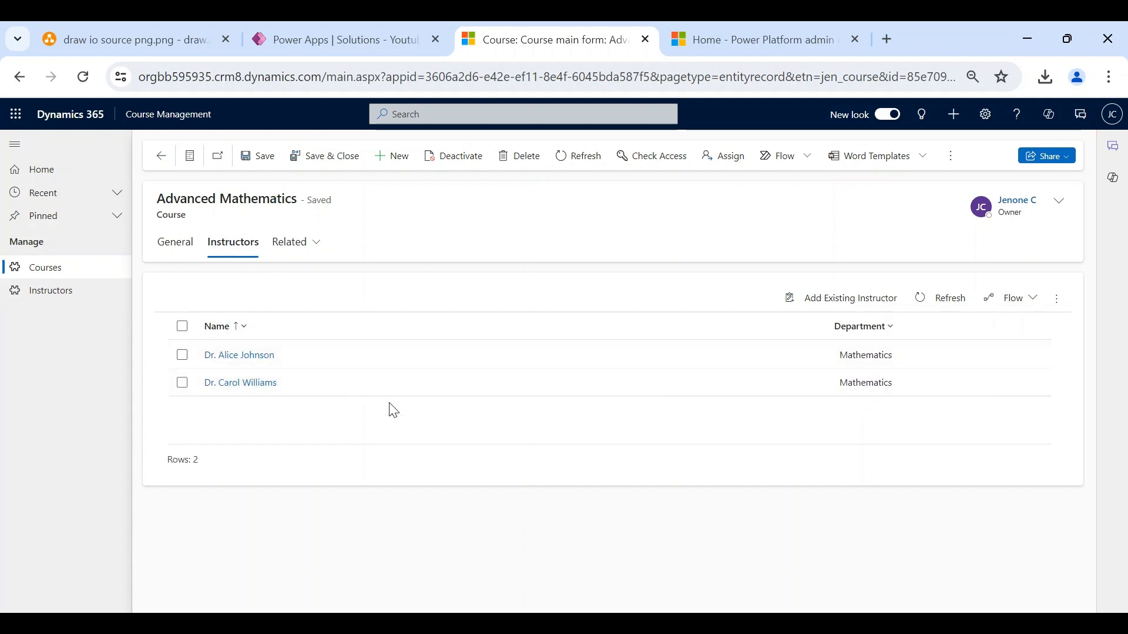
- Open Dr. Alice Johnson's record and review the courses she teaches
{"action": "left_click", "coordinate": [226, 359]}
{"action": "left_click", "coordinate": [225, 360]}
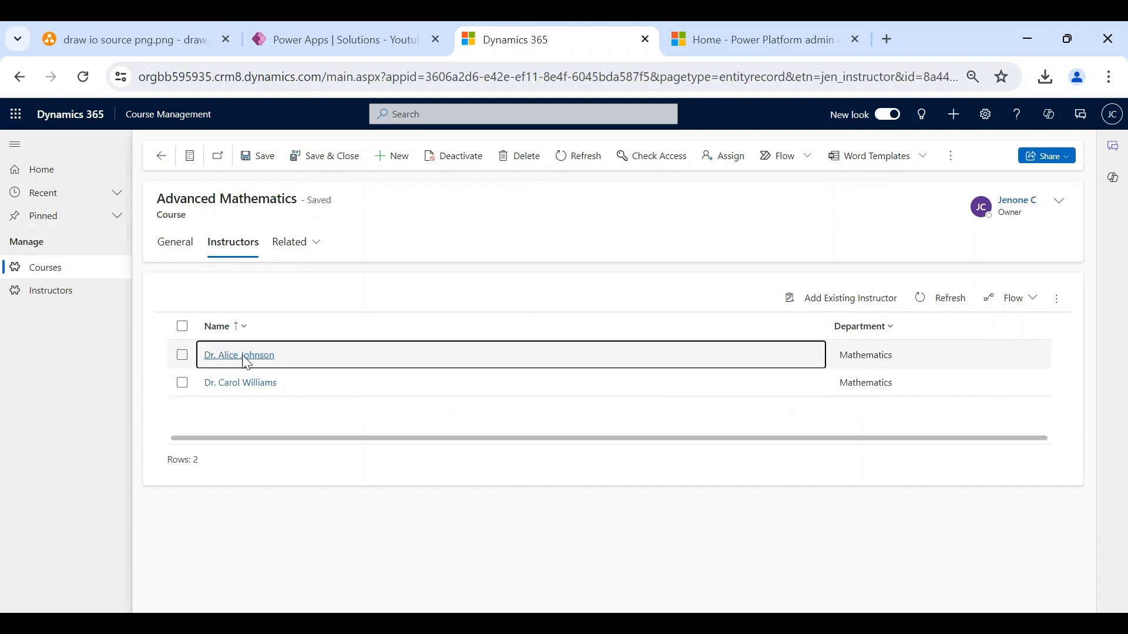
{"action": "left_click", "coordinate": [229, 250]}
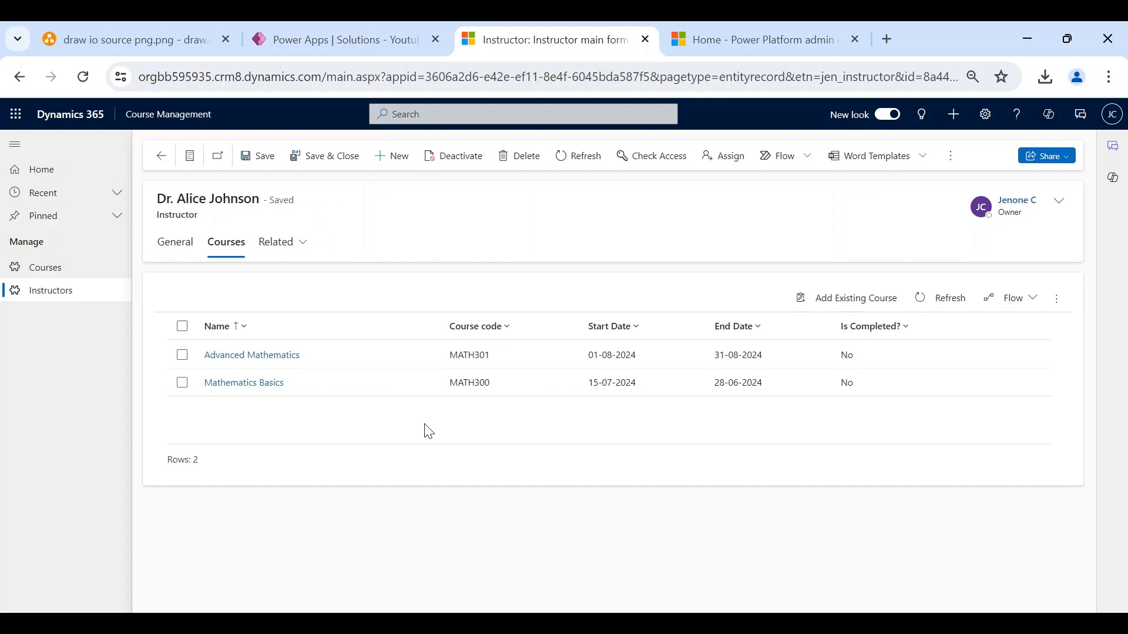
- Reopen the Advanced Mathematics course, then switch to the Power Platform admin center
{"action": "left_click", "coordinate": [74, 277]}
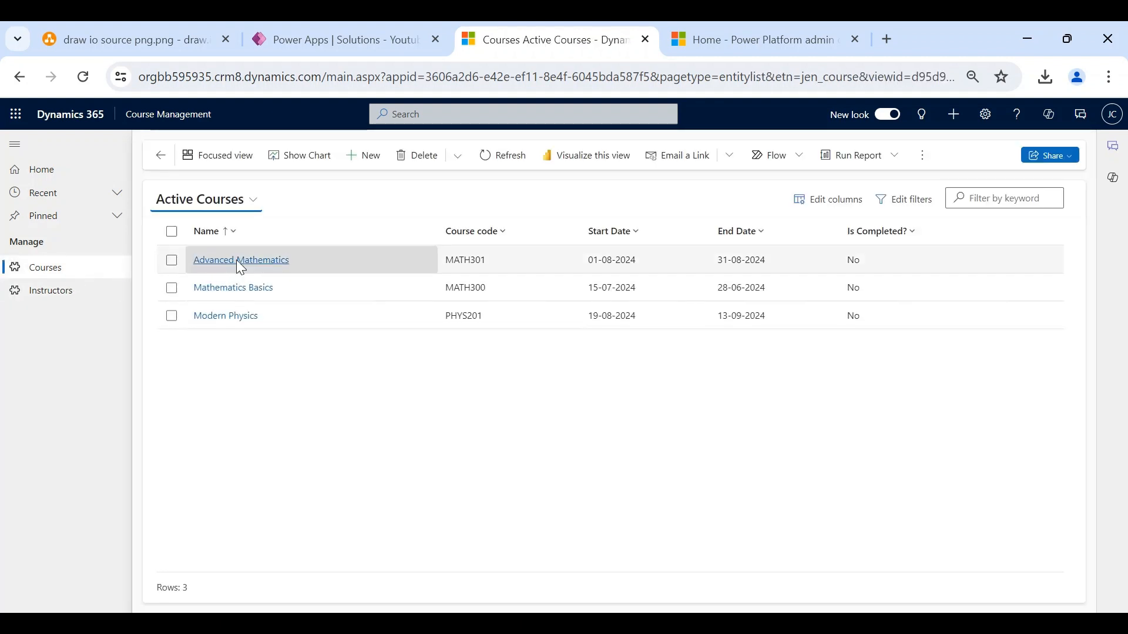
{"action": "left_click", "coordinate": [233, 260]}
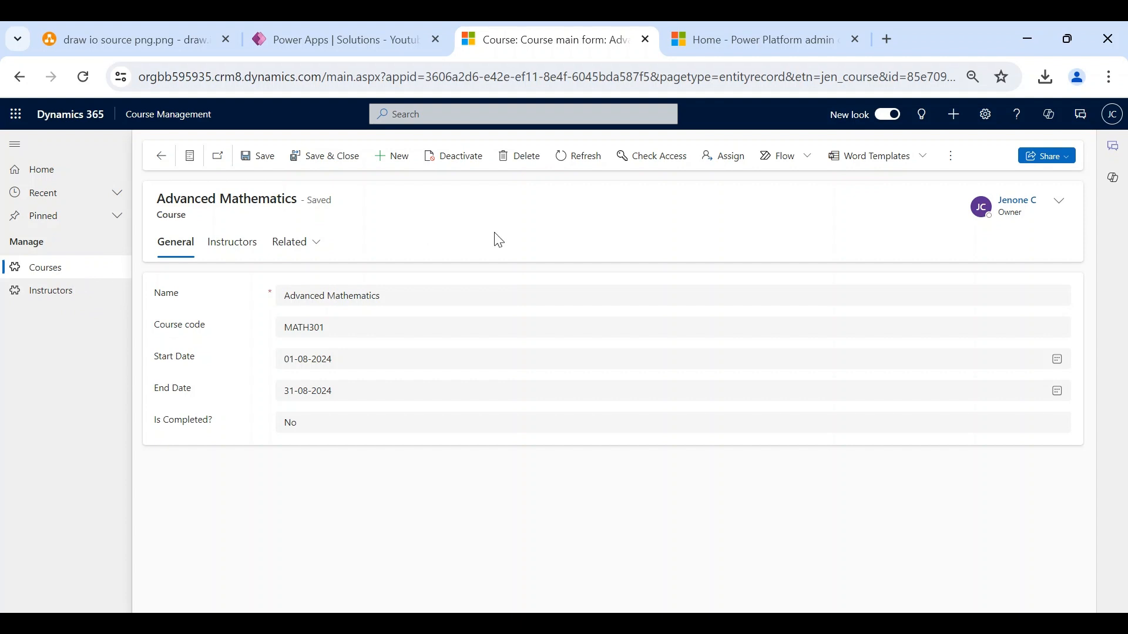
{"action": "left_click", "coordinate": [704, 39]}
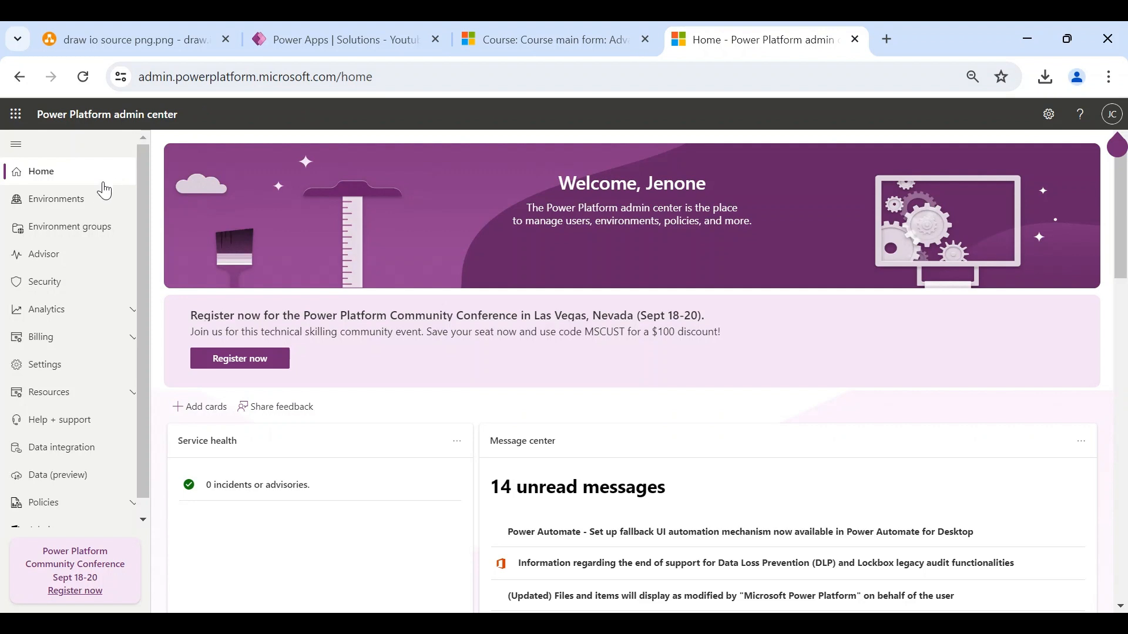
- Go to the Sales Trial environment's Settings, under Business, to Connection roles
{"action": "left_click", "coordinate": [91, 201]}
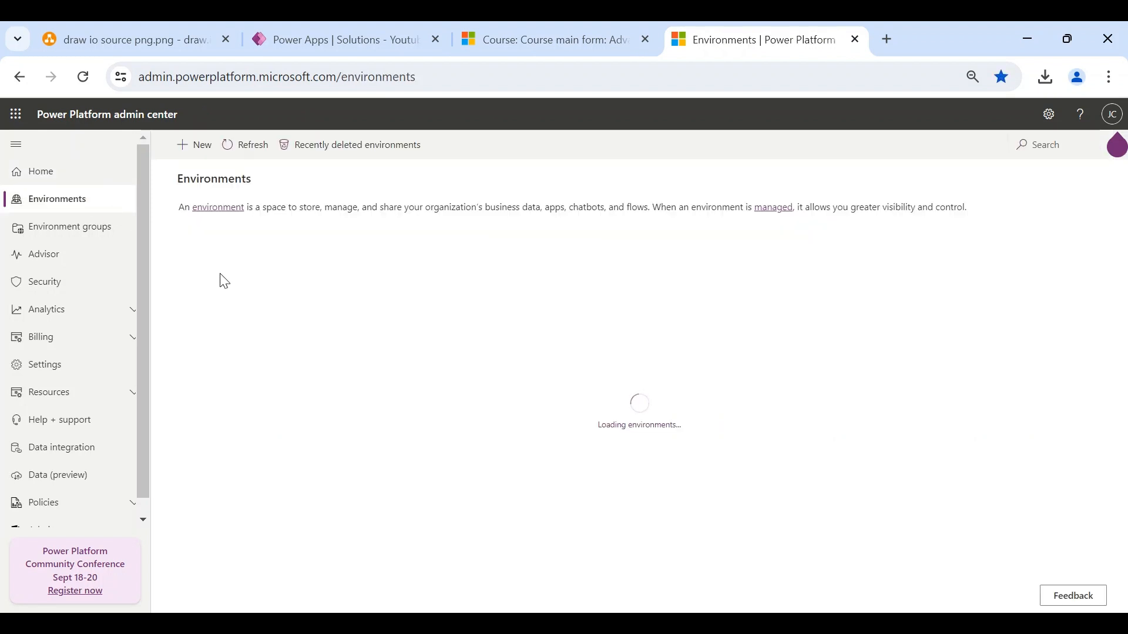
{"action": "left_click", "coordinate": [195, 333]}
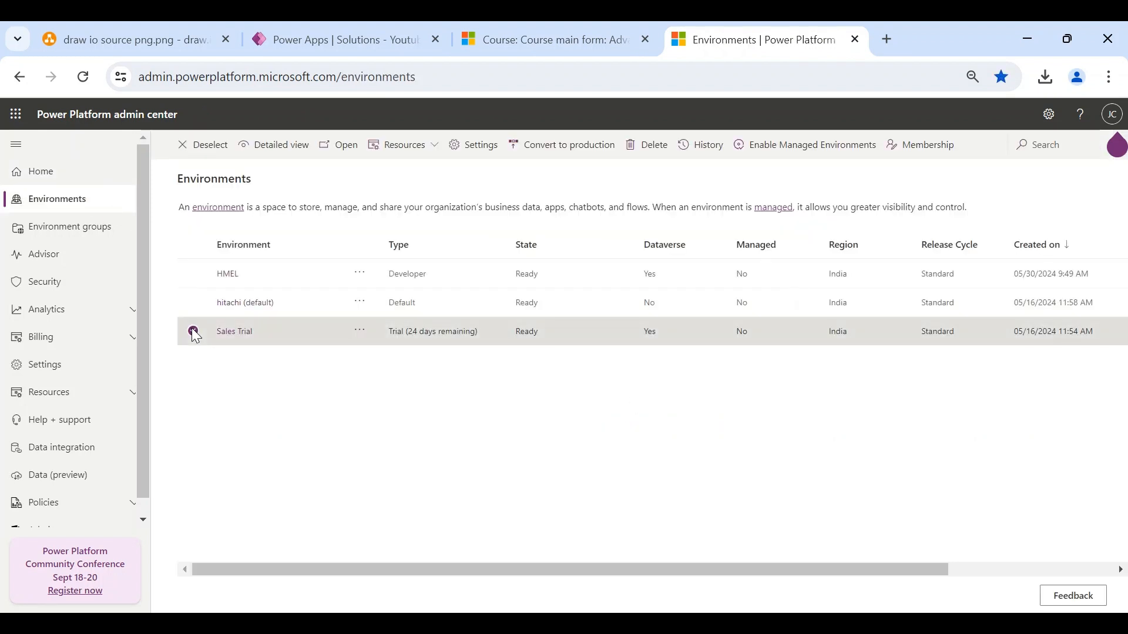
{"action": "left_click", "coordinate": [464, 147]}
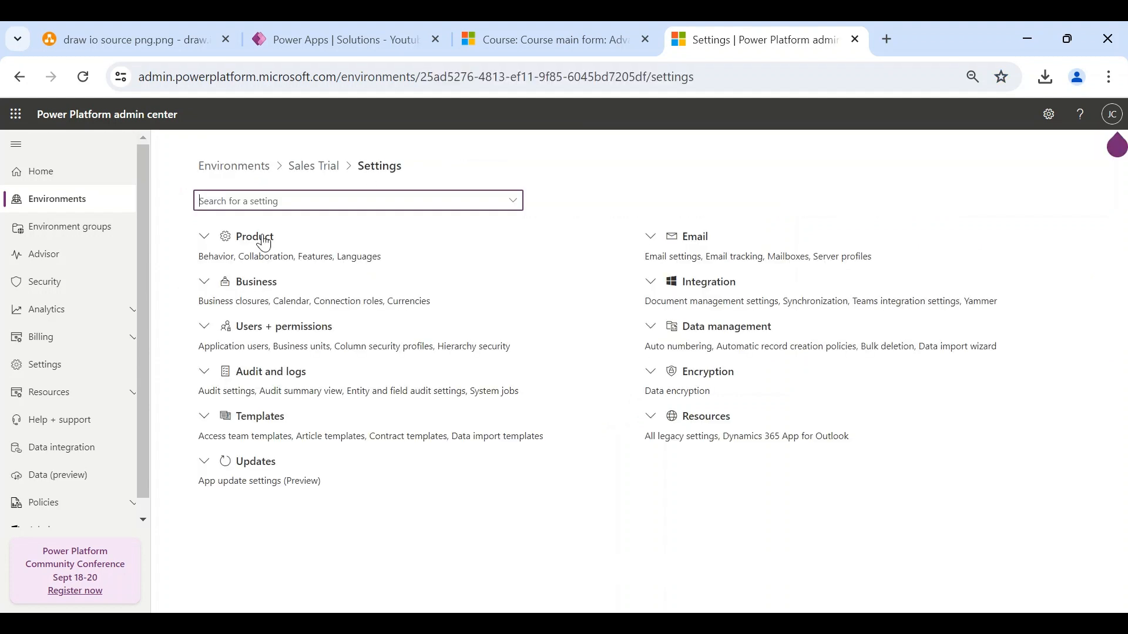
{"action": "left_click", "coordinate": [204, 286]}
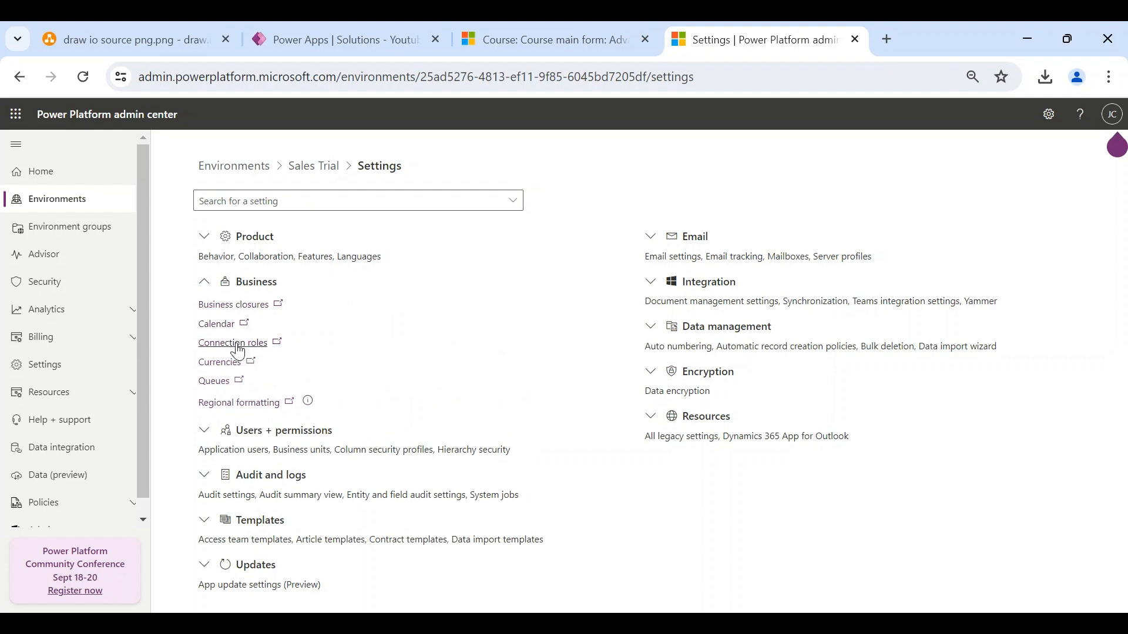
{"action": "left_click", "coordinate": [234, 344]}
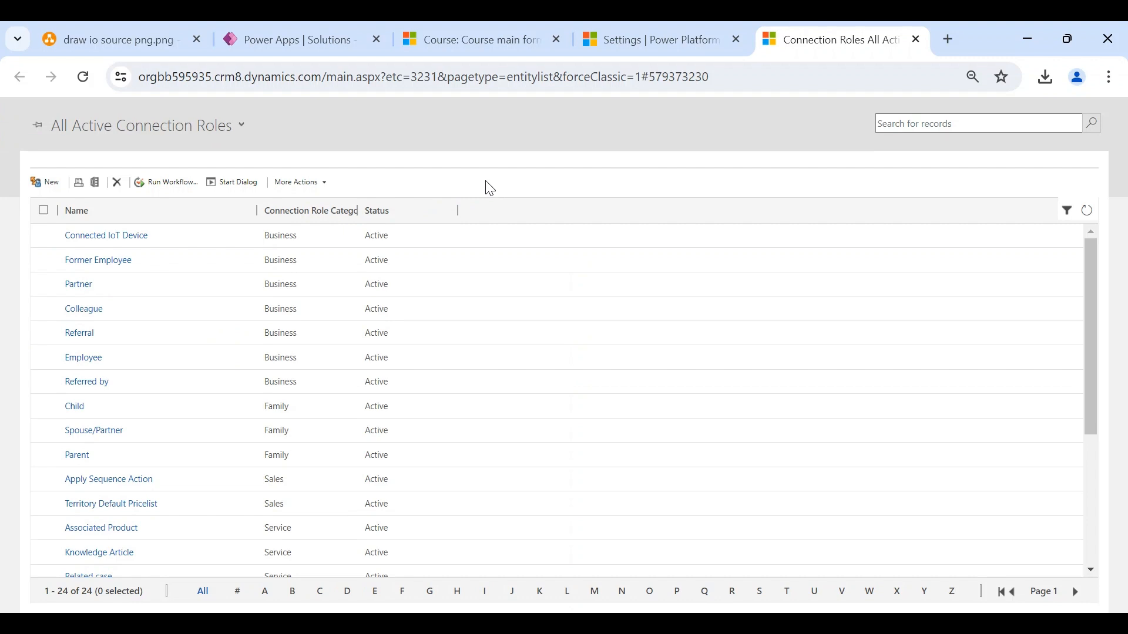
- Start a new connection role named Instructor limited to 'Only these record types'
{"action": "scroll", "coordinate": [231, 352], "scroll_direction": "down", "scroll_amount": 1}
{"action": "scroll", "coordinate": [230, 352], "scroll_direction": "up", "scroll_amount": 1}
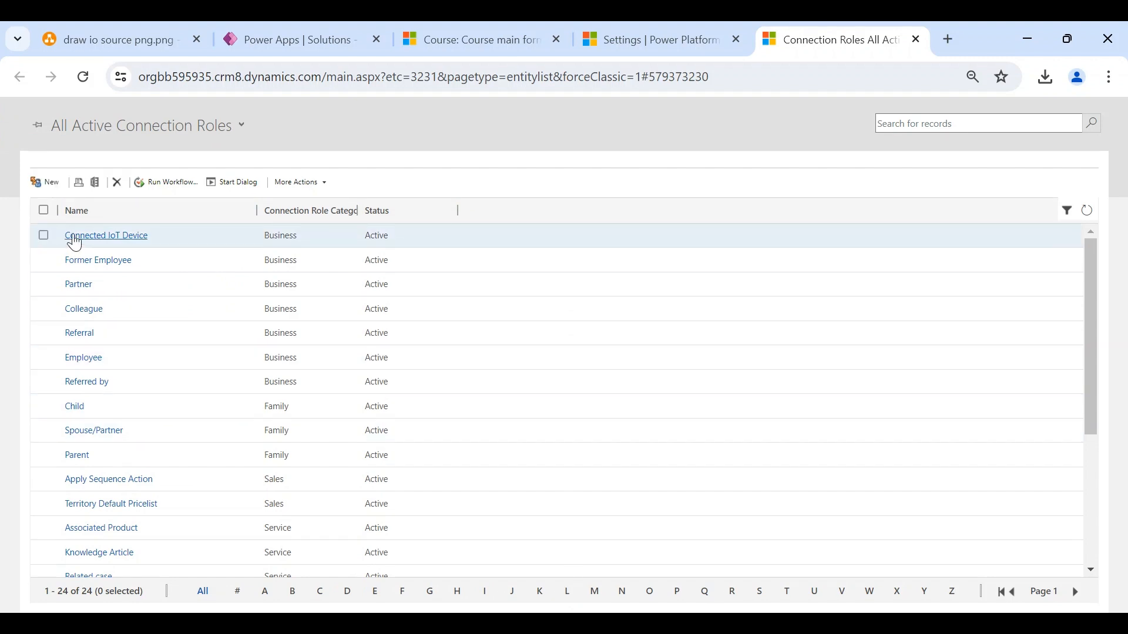
{"action": "left_click", "coordinate": [52, 183]}
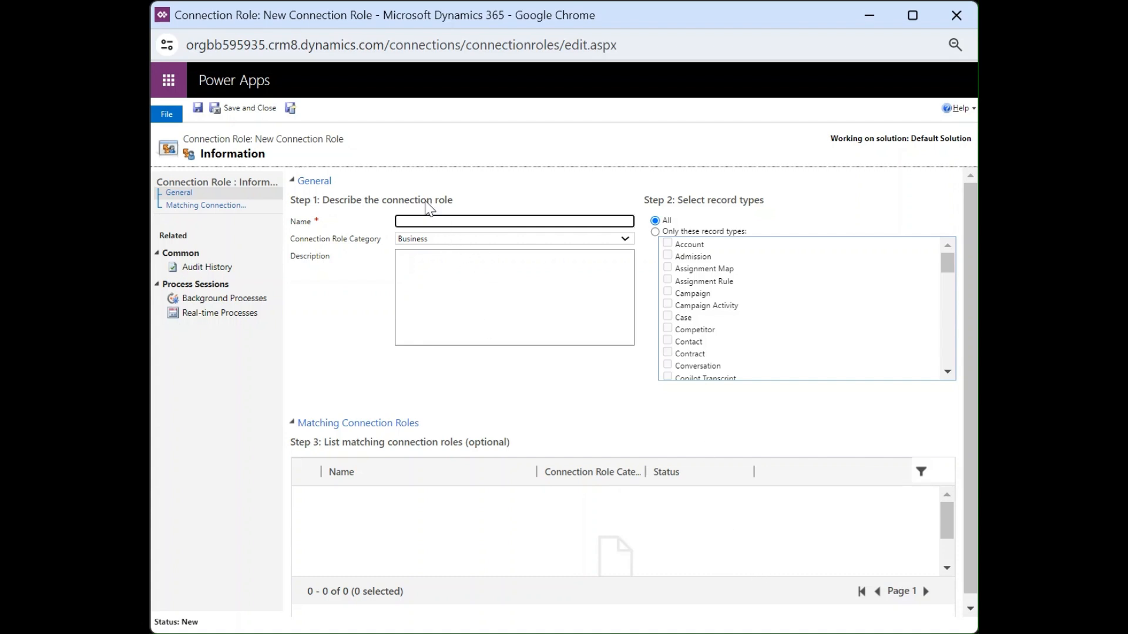
{"action": "type", "text": "Instructor"}
{"action": "left_click", "coordinate": [645, 254]}
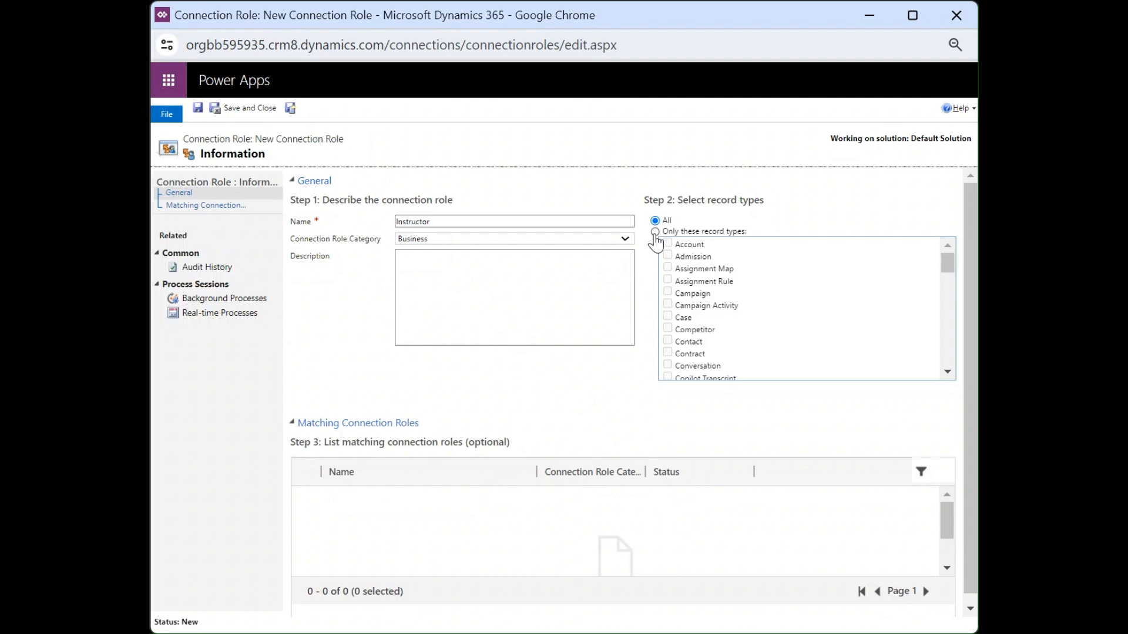
{"action": "left_click", "coordinate": [655, 233]}
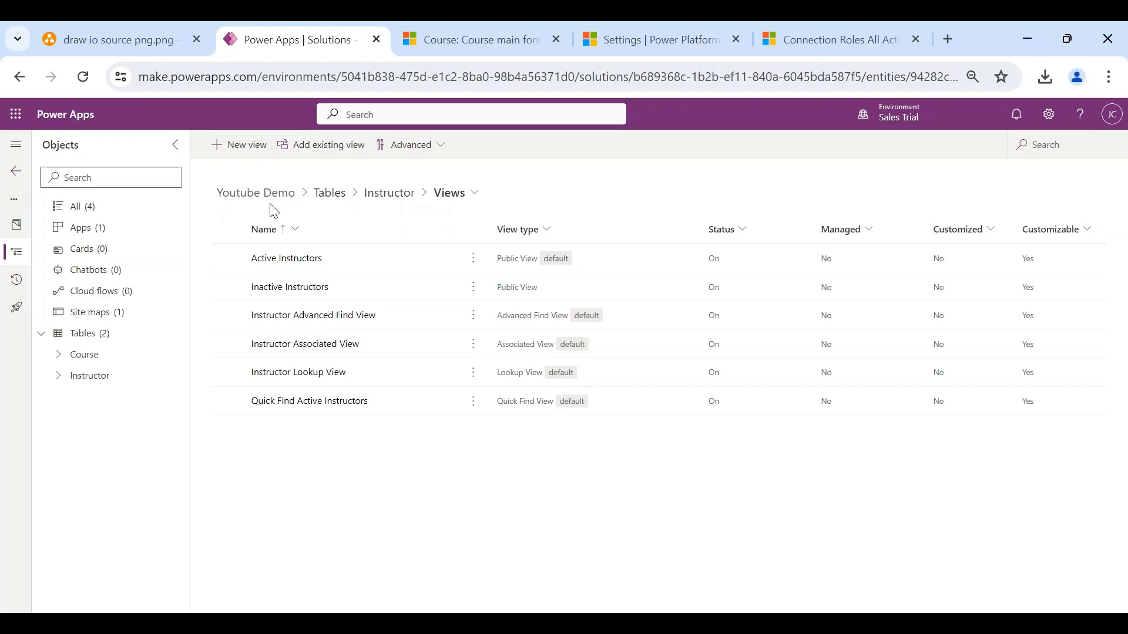
- Tick 'Can have connections' in the Instructor table's advanced properties and save
{"action": "left_click", "coordinate": [78, 381]}
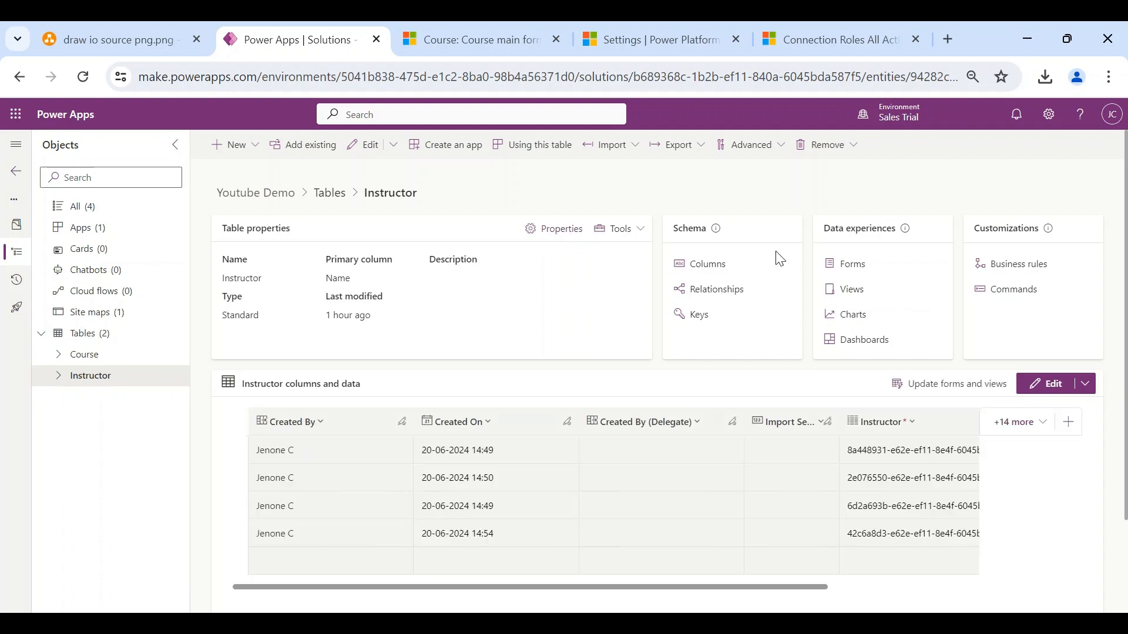
{"action": "left_click", "coordinate": [561, 229]}
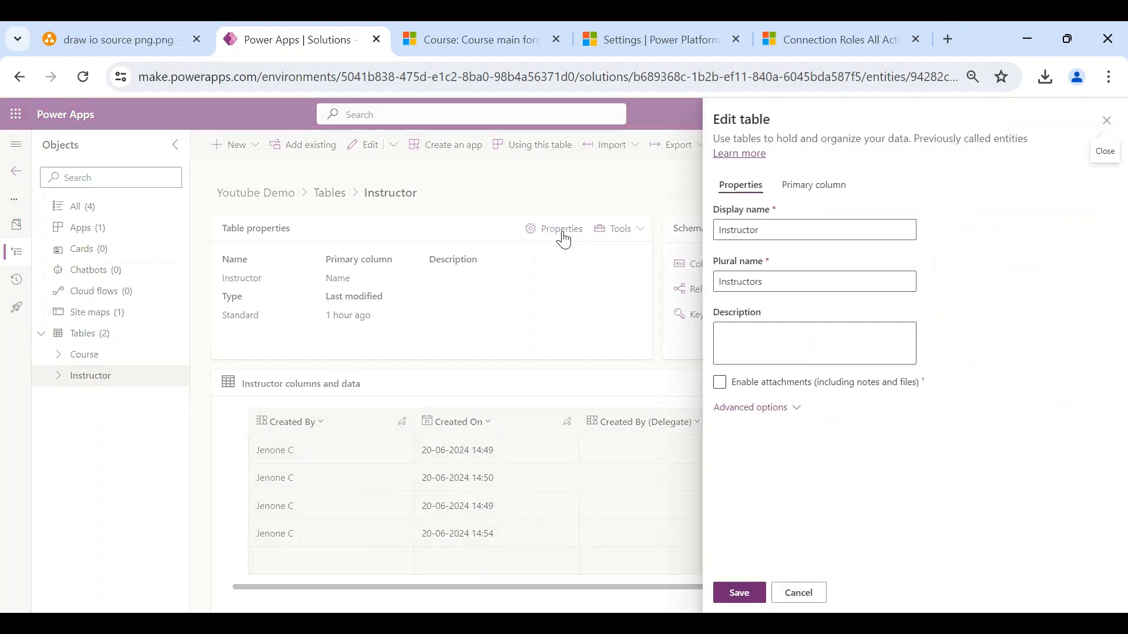
{"action": "left_click", "coordinate": [799, 417]}
{"action": "scroll", "coordinate": [799, 418], "scroll_direction": "down", "scroll_amount": 10}
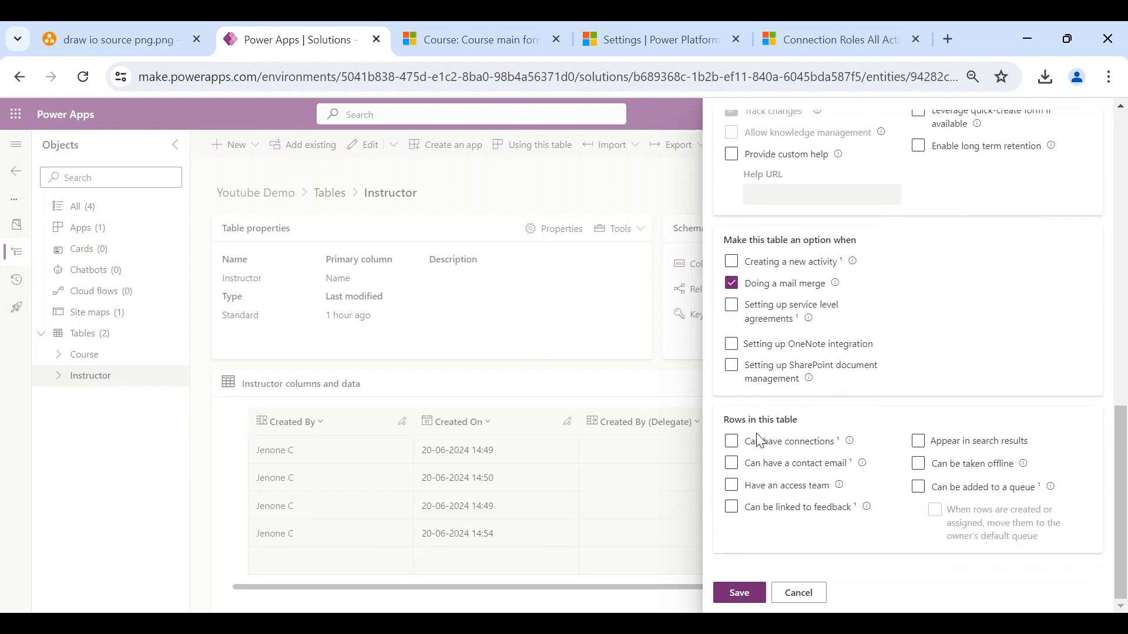
{"action": "left_click", "coordinate": [732, 444]}
{"action": "left_click", "coordinate": [741, 594]}
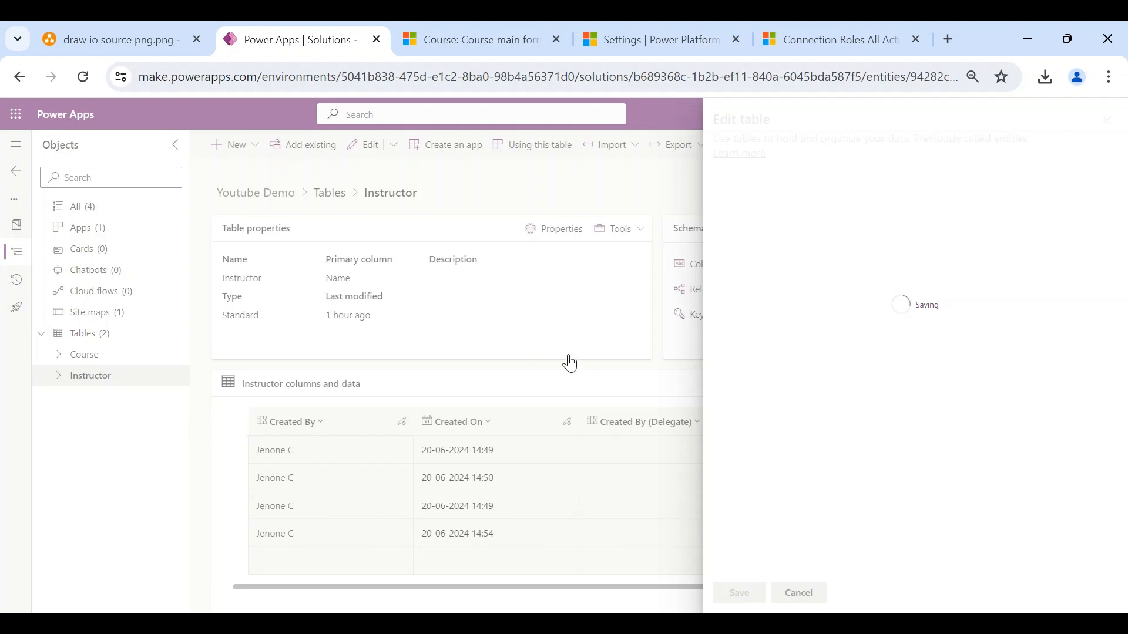
- Duplicate the Power Apps solution tab and switch to the copy
{"action": "right_click", "coordinate": [298, 45]}
{"action": "left_click", "coordinate": [369, 204]}
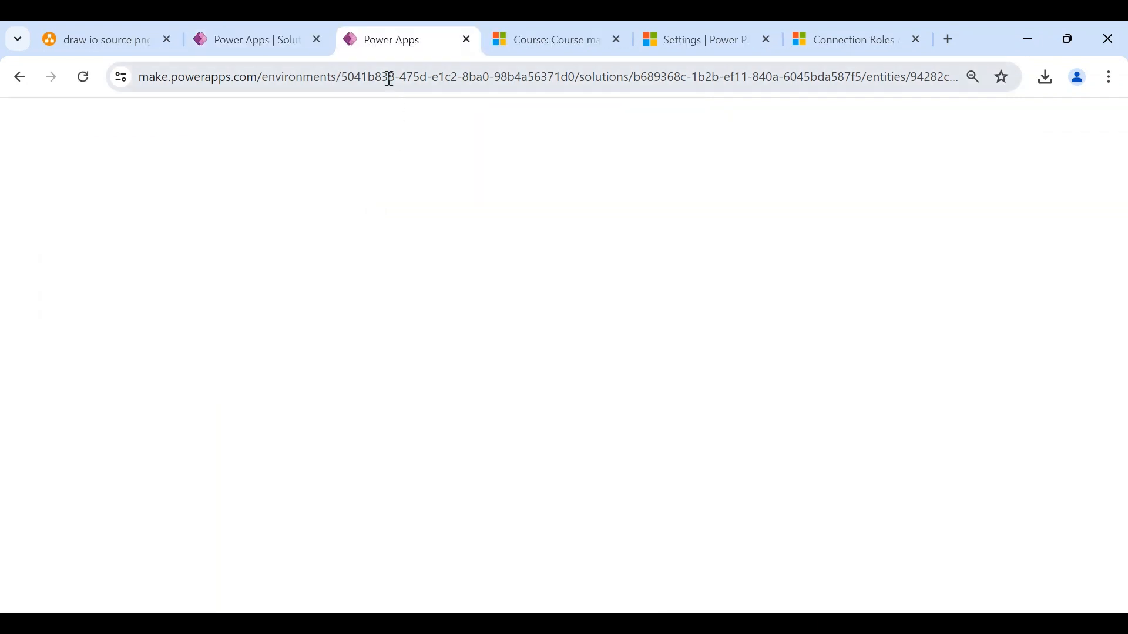
{"action": "left_click", "coordinate": [262, 45]}
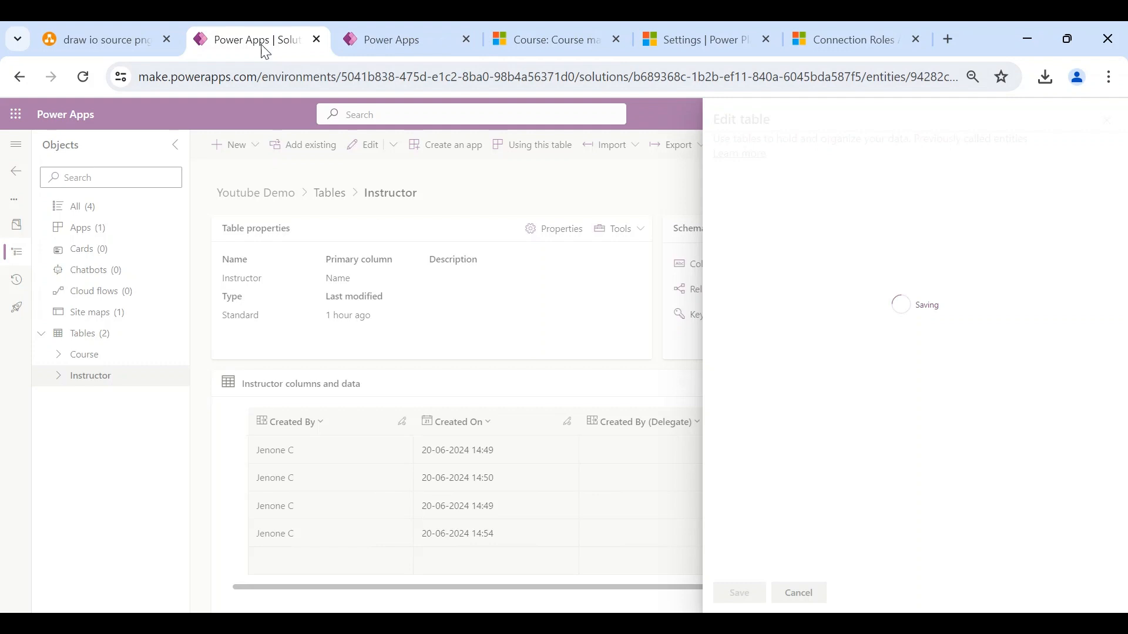
{"action": "left_click", "coordinate": [385, 50]}
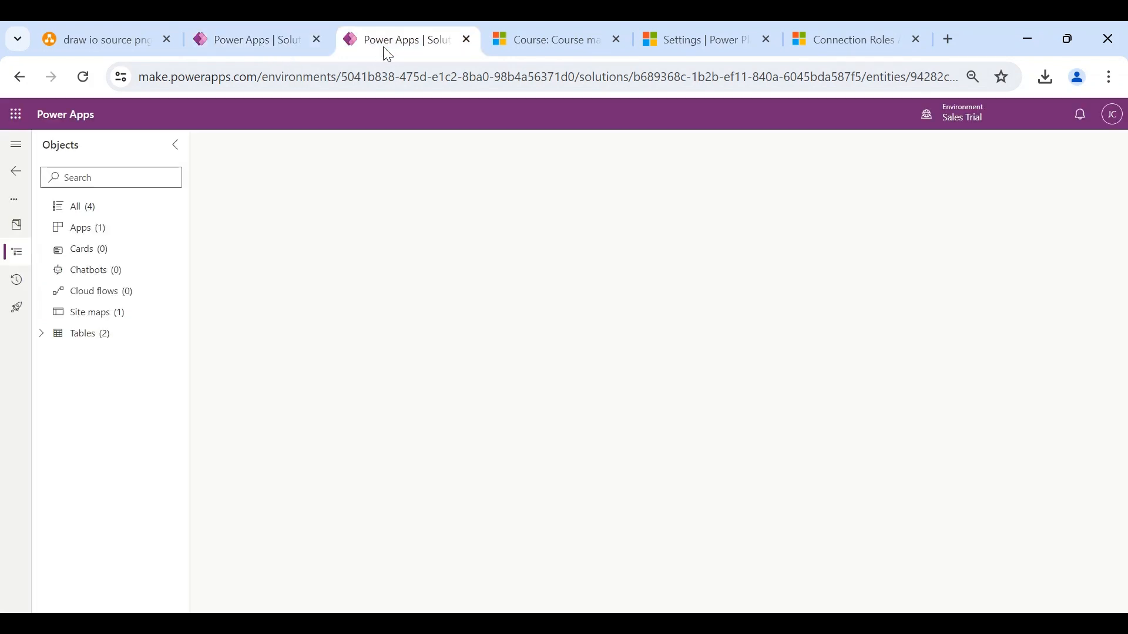
- Tick 'Can have connections' in the Course table's advanced properties and save
{"action": "left_click", "coordinate": [42, 344]}
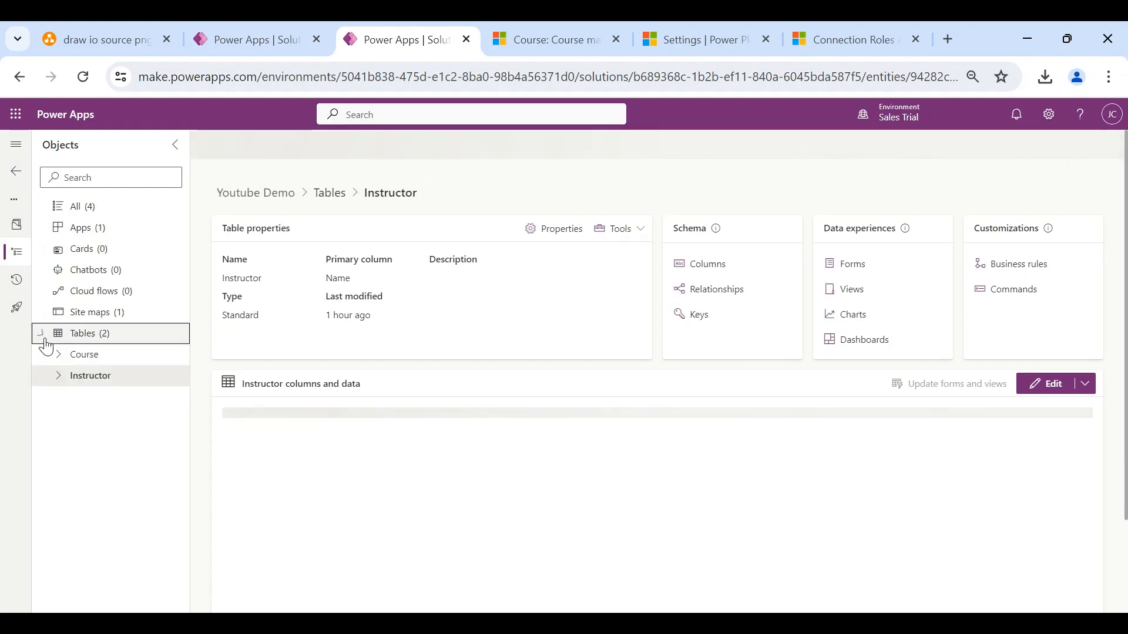
{"action": "left_click", "coordinate": [89, 362]}
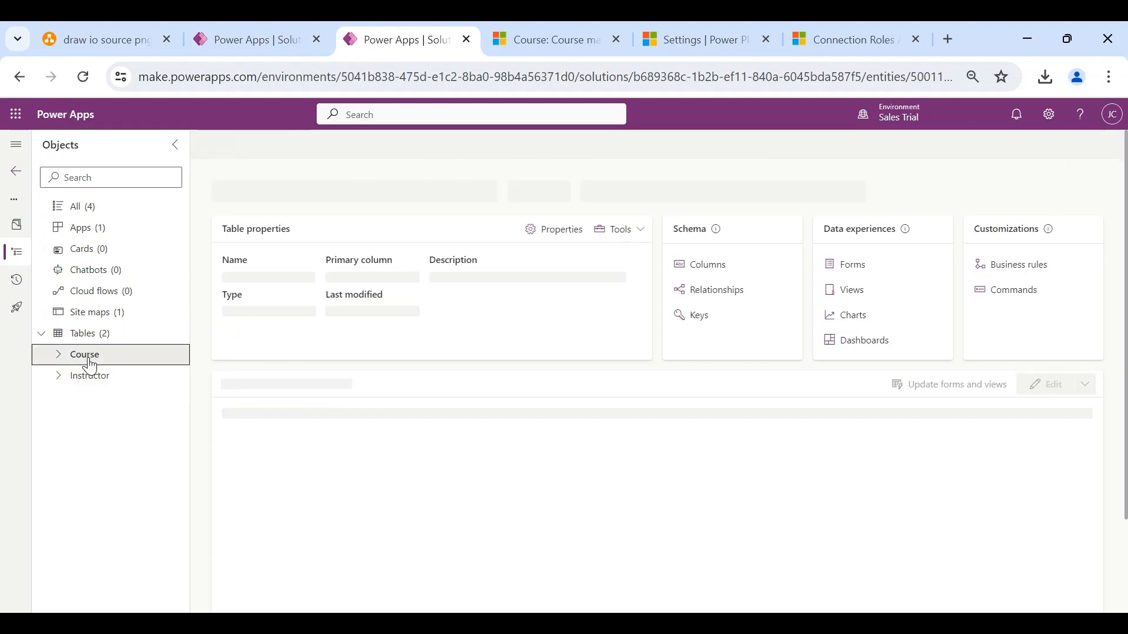
{"action": "left_click", "coordinate": [561, 234]}
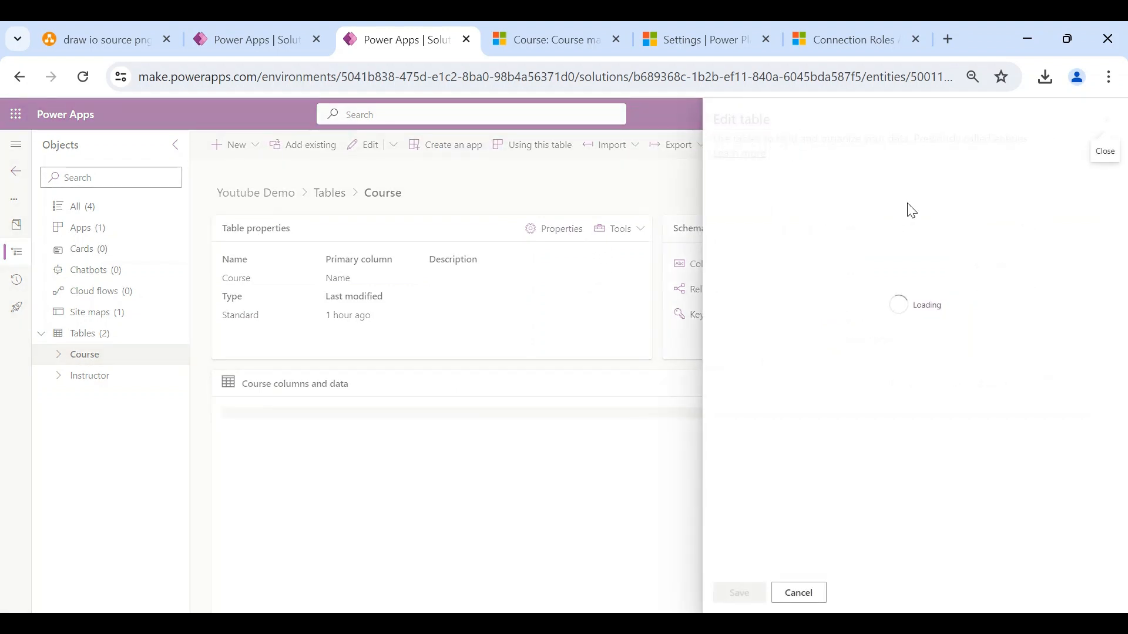
{"action": "left_click", "coordinate": [790, 411]}
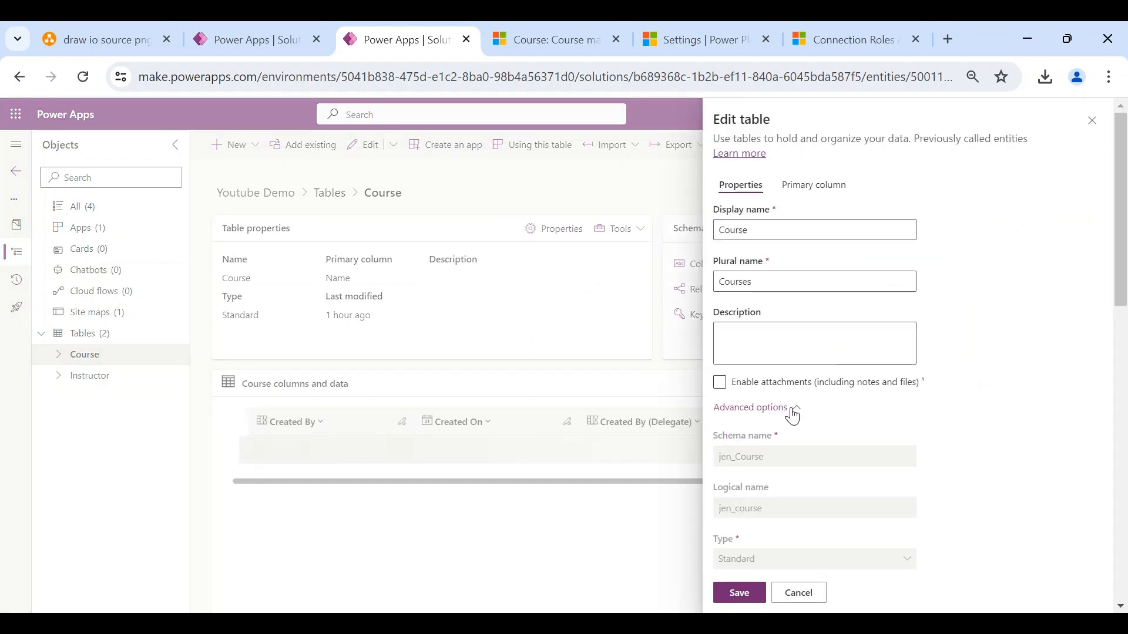
{"action": "scroll", "coordinate": [792, 415], "scroll_direction": "down", "scroll_amount": 10}
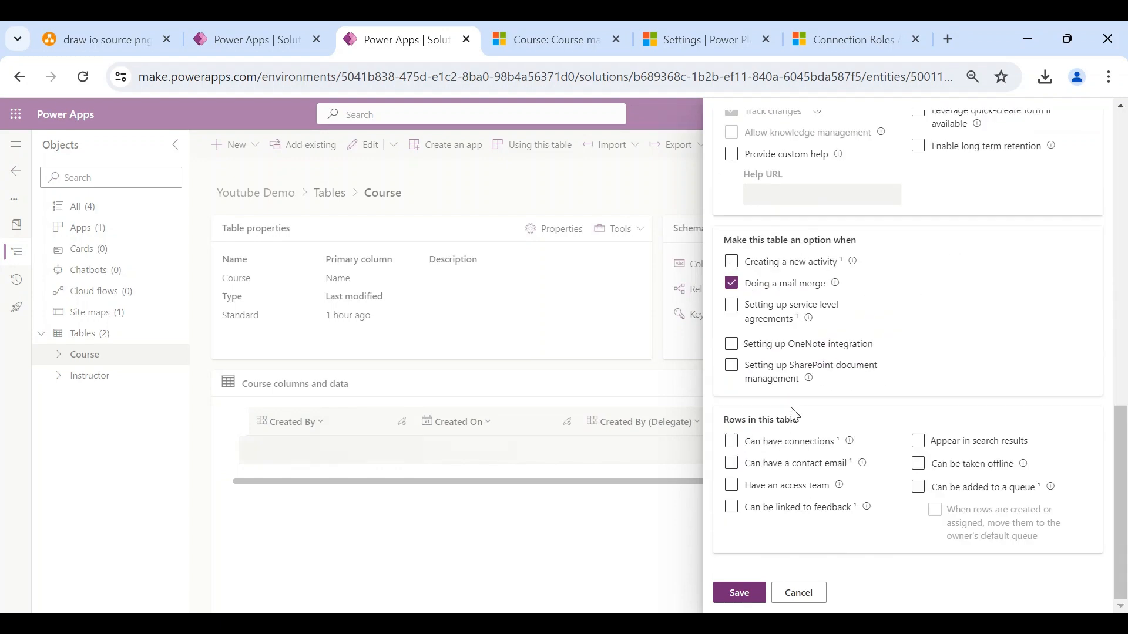
{"action": "left_click", "coordinate": [731, 441]}
{"action": "left_click", "coordinate": [740, 592]}
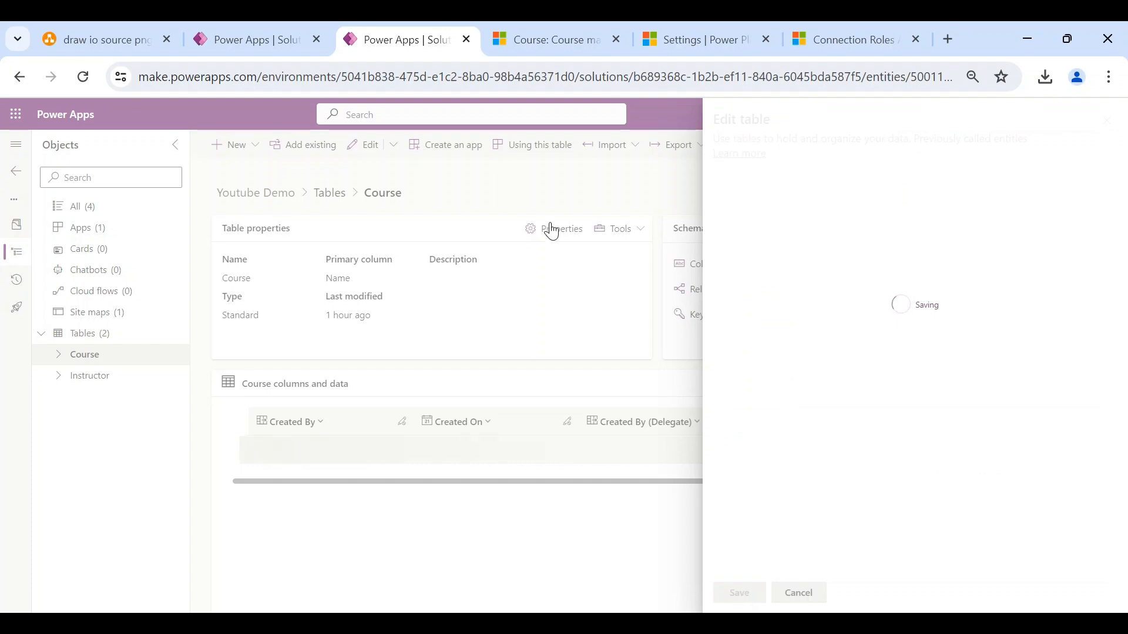
- Check the Instructor tab, then move to the active connection roles list
{"action": "left_click", "coordinate": [254, 39]}
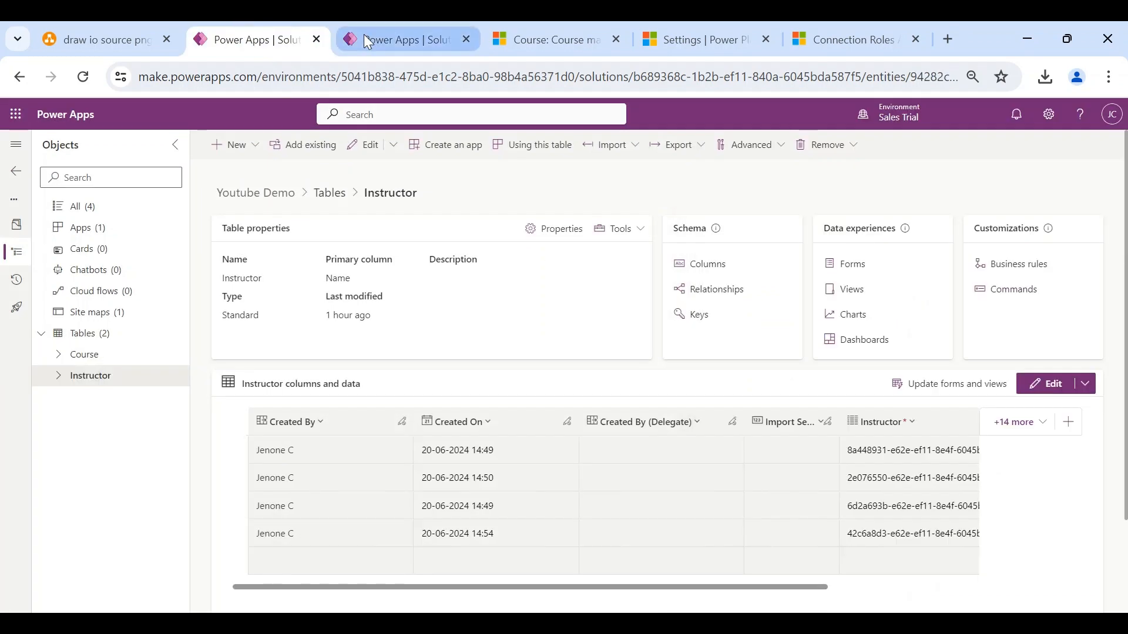
{"action": "left_click", "coordinate": [365, 36]}
{"action": "left_click", "coordinate": [841, 39]}
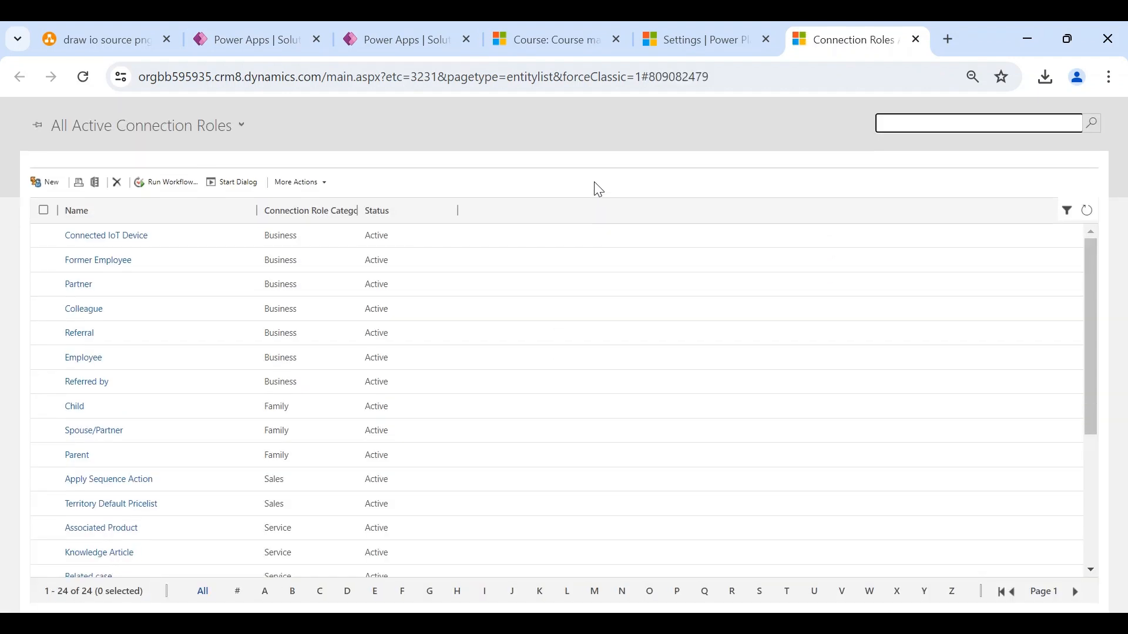
- Create the Instructor connection role, restricted to the Instructor record type only
{"action": "left_click", "coordinate": [49, 183]}
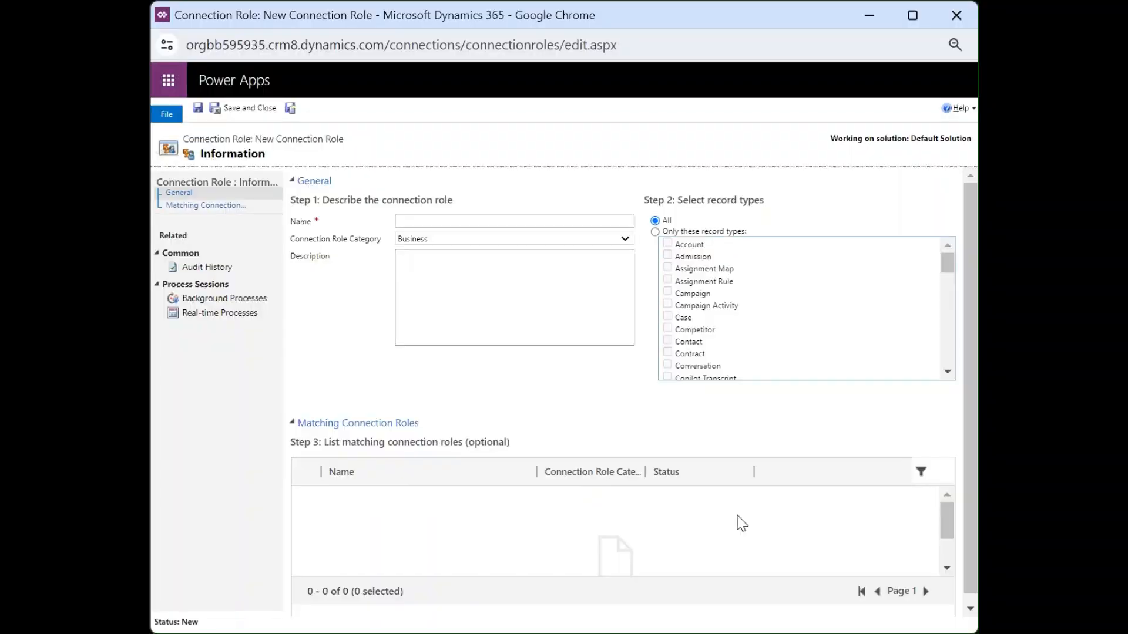
{"action": "left_click", "coordinate": [439, 222]}
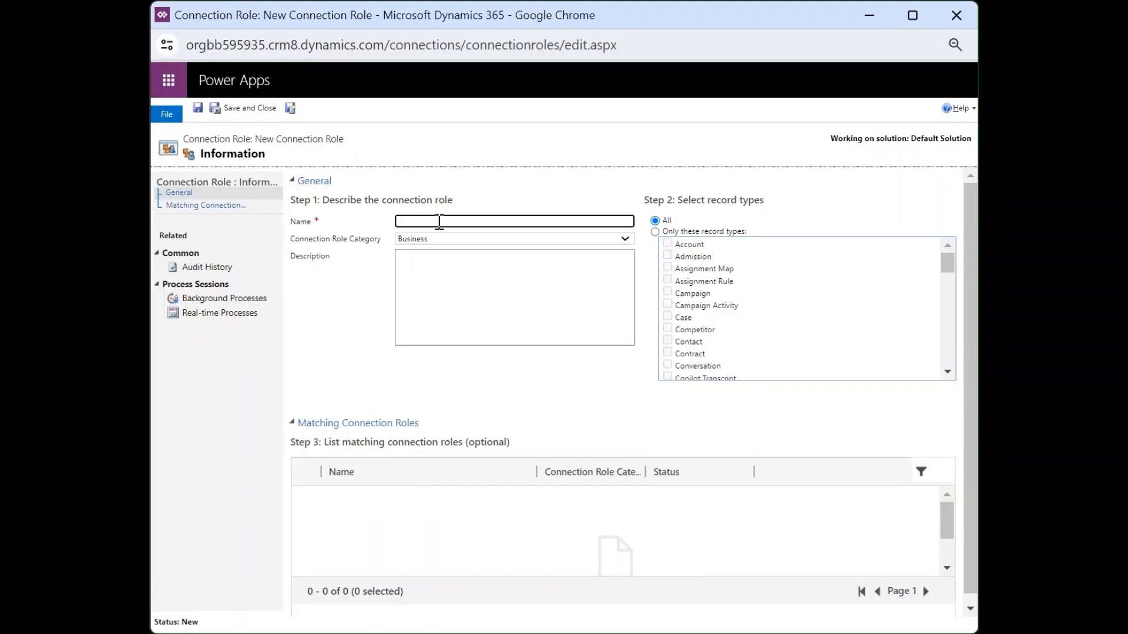
{"action": "type", "text": "Instructor"}
{"action": "left_click", "coordinate": [657, 404]}
{"action": "left_click", "coordinate": [685, 233]}
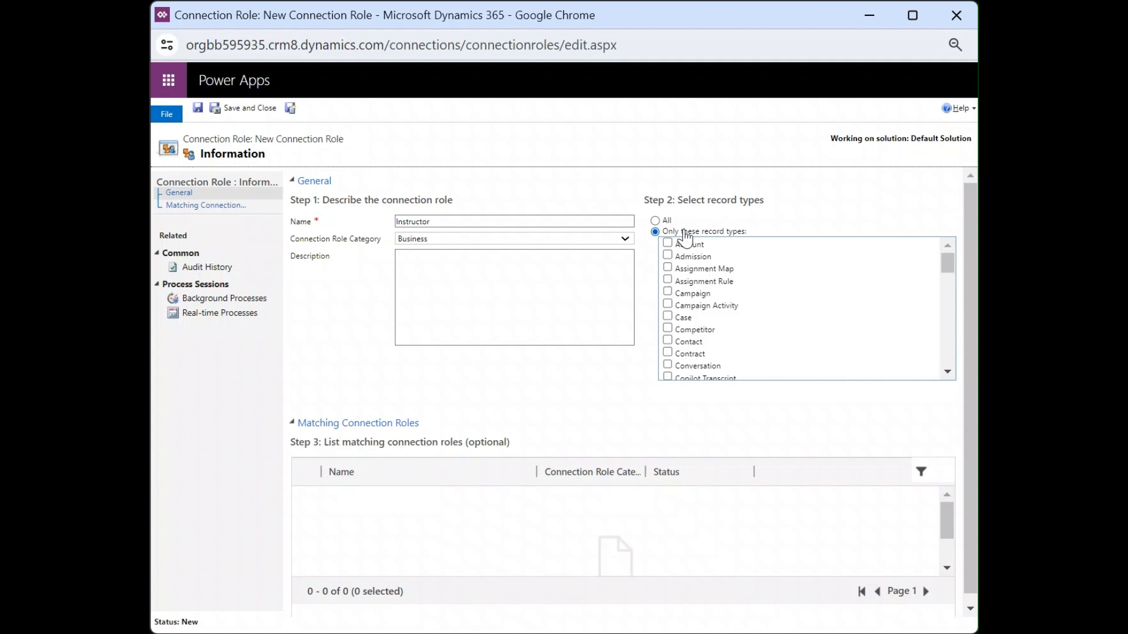
{"action": "scroll", "coordinate": [941, 363], "scroll_direction": "down", "scroll_amount": 2}
{"action": "scroll", "coordinate": [696, 330], "scroll_direction": "down", "scroll_amount": 5}
{"action": "scroll", "coordinate": [696, 330], "scroll_direction": "up", "scroll_amount": 3}
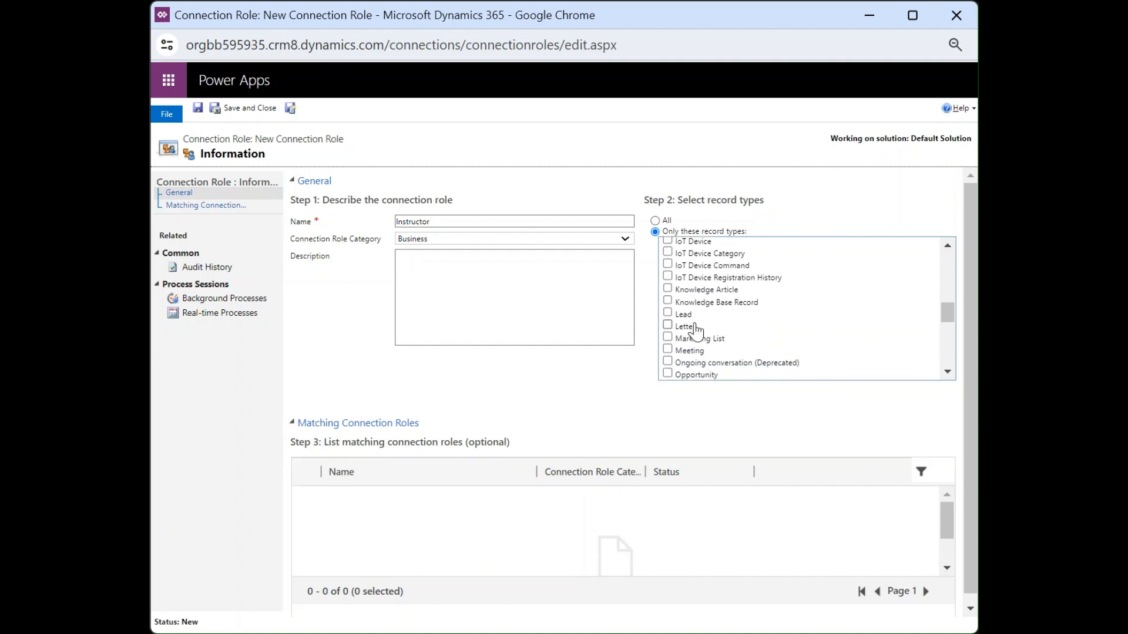
{"action": "scroll", "coordinate": [696, 330], "scroll_direction": "up", "scroll_amount": 1}
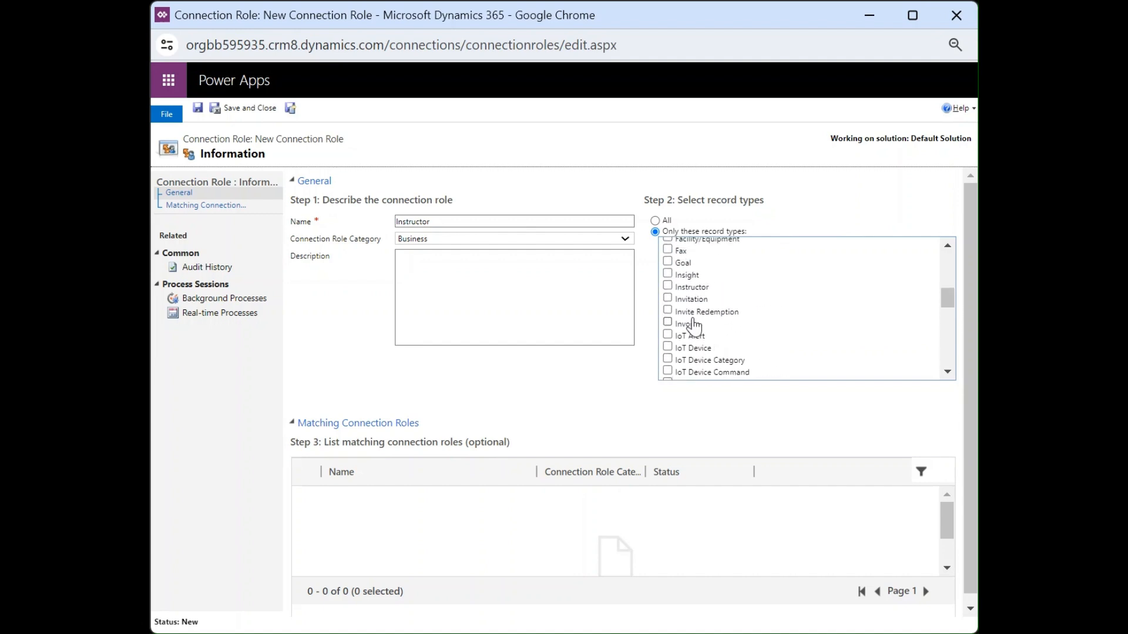
{"action": "left_click", "coordinate": [668, 286]}
{"action": "scroll", "coordinate": [749, 359], "scroll_direction": "up", "scroll_amount": 8}
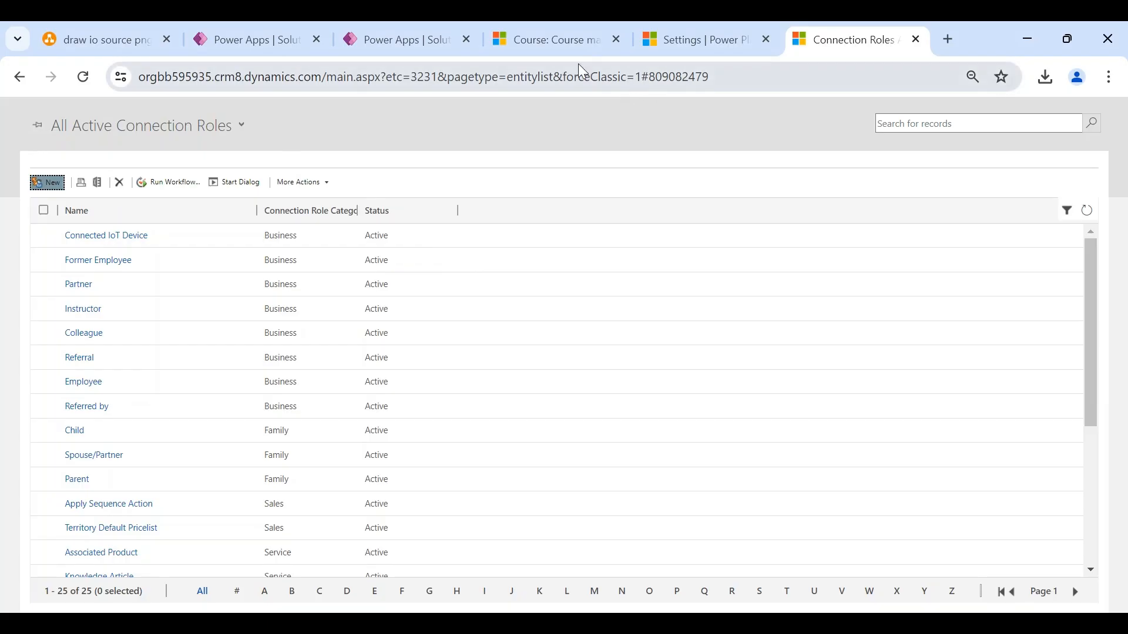
- Open the Course main form for editing in a new tab
{"action": "left_click", "coordinate": [283, 39]}
{"action": "left_click", "coordinate": [102, 361]}
{"action": "left_click", "coordinate": [60, 358]}
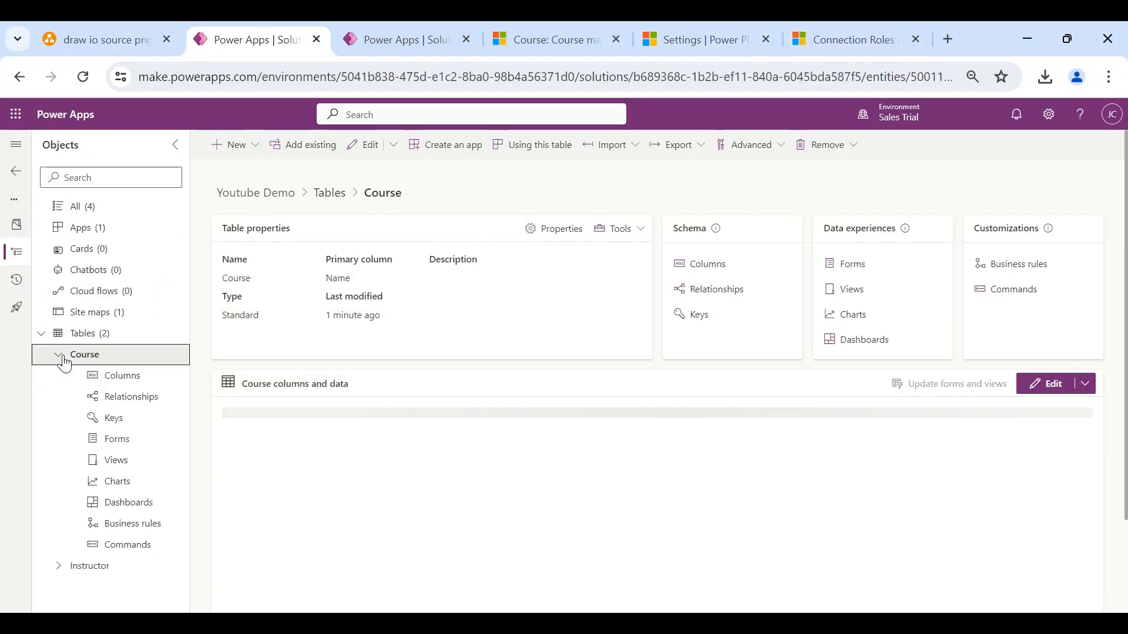
{"action": "left_click", "coordinate": [138, 447]}
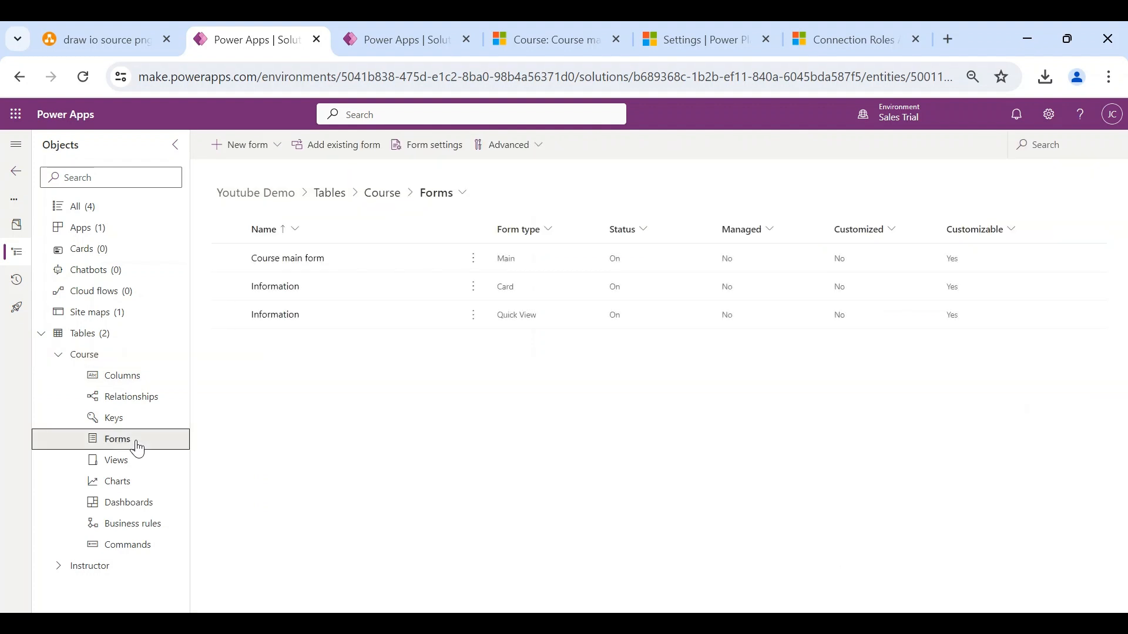
{"action": "left_click", "coordinate": [472, 259]}
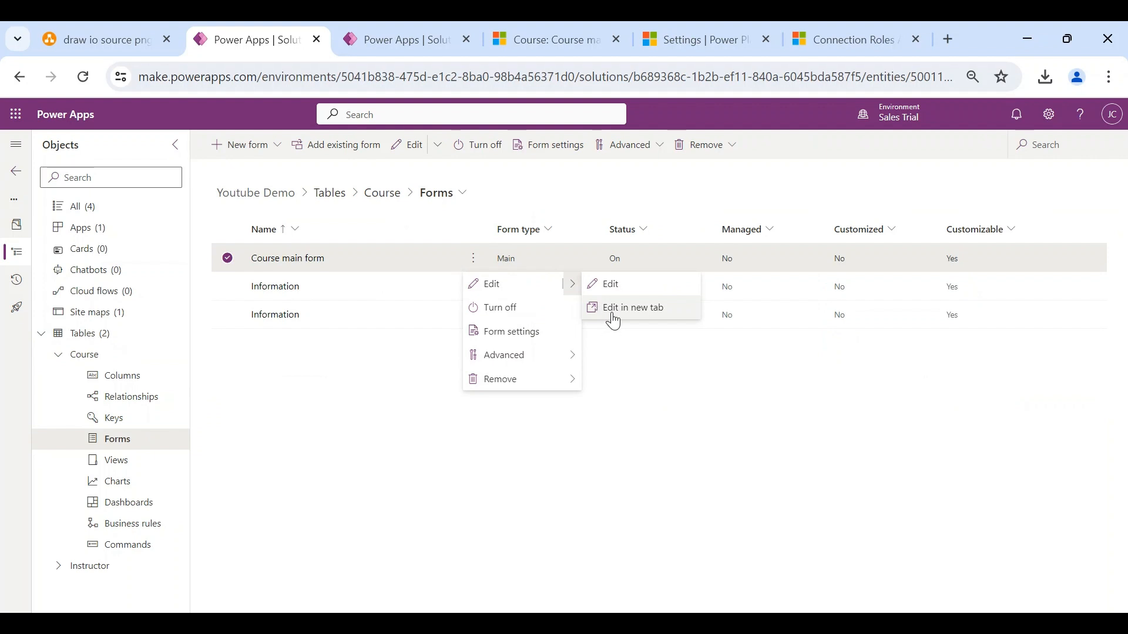
{"action": "left_click", "coordinate": [614, 322]}
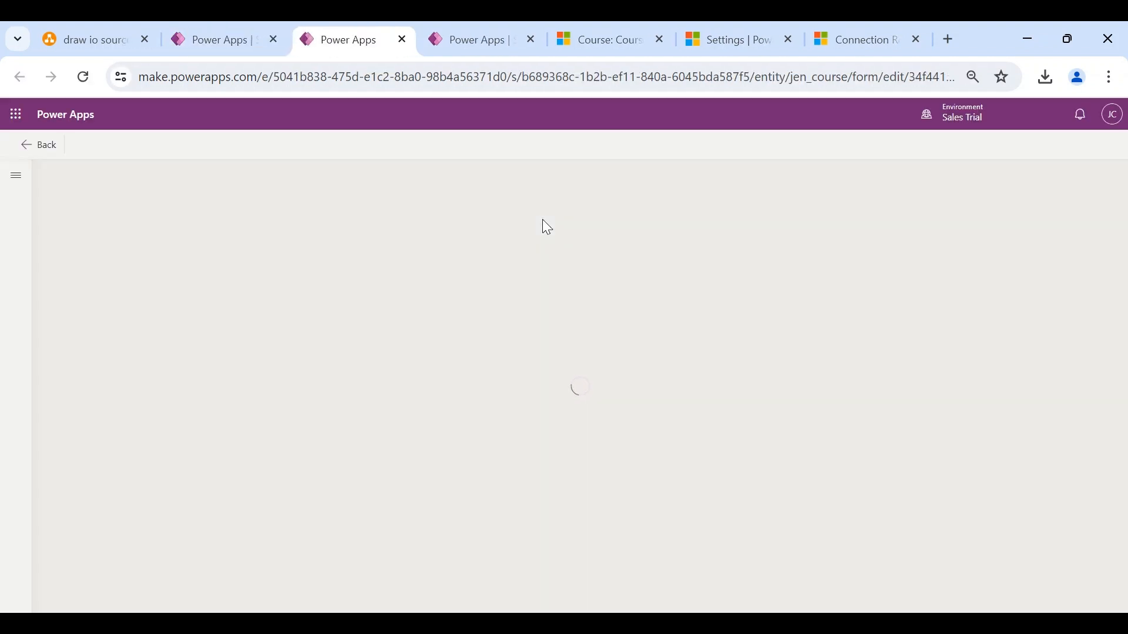
- Close the duplicate tab, reload the Advanced Mathematics record and check its related record types
{"action": "left_click", "coordinate": [530, 40]}
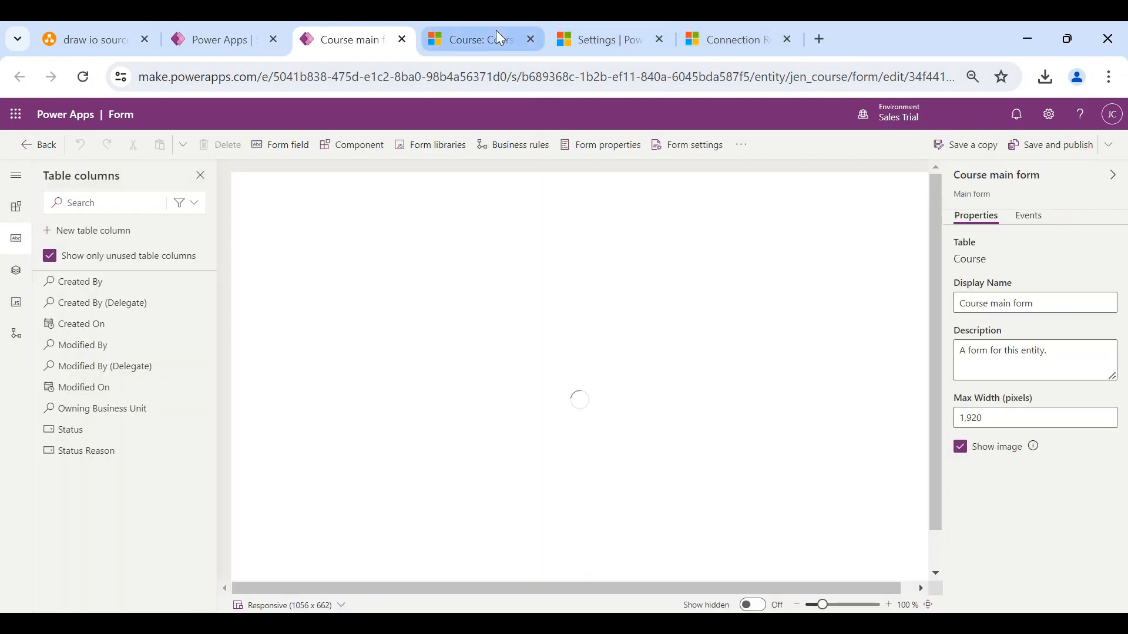
{"action": "left_click", "coordinate": [500, 37]}
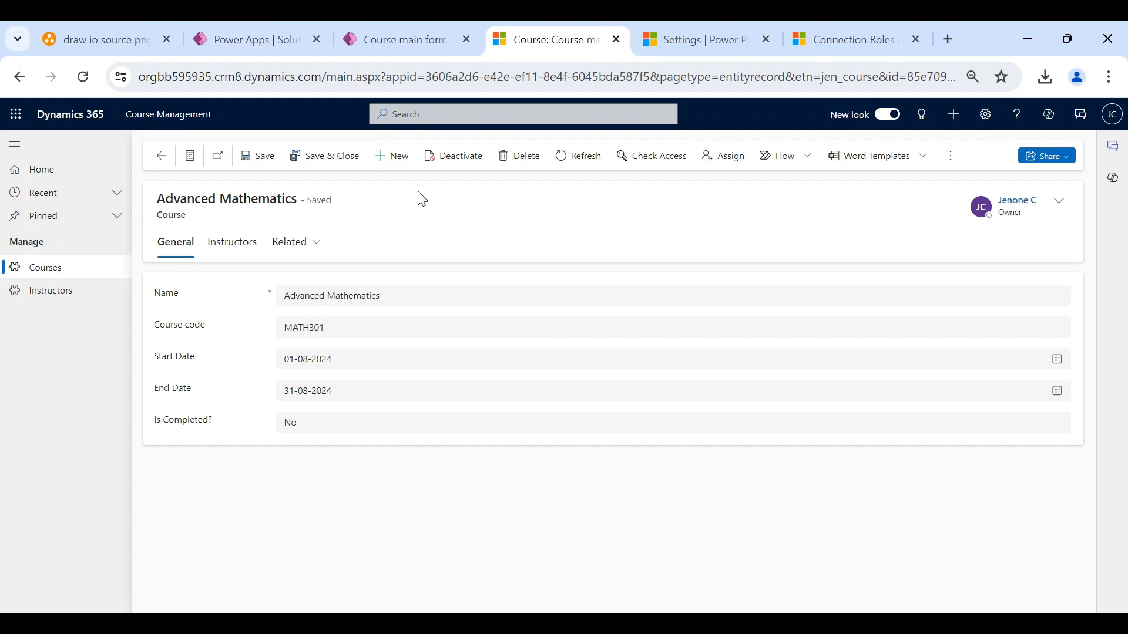
{"action": "key", "text": "F5"}
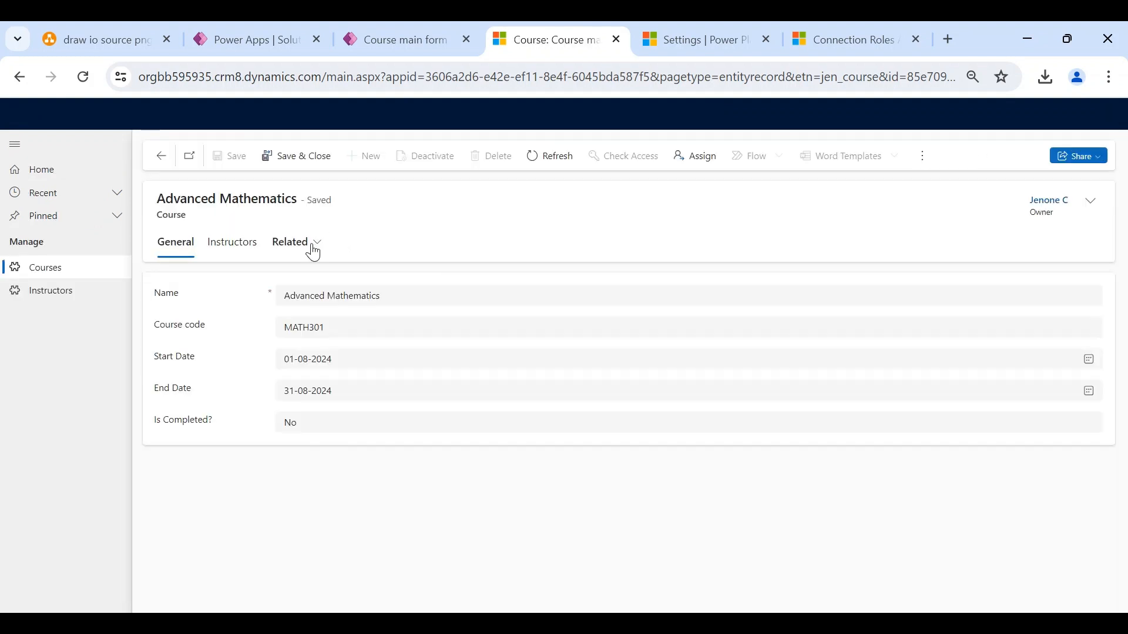
{"action": "left_click", "coordinate": [316, 250]}
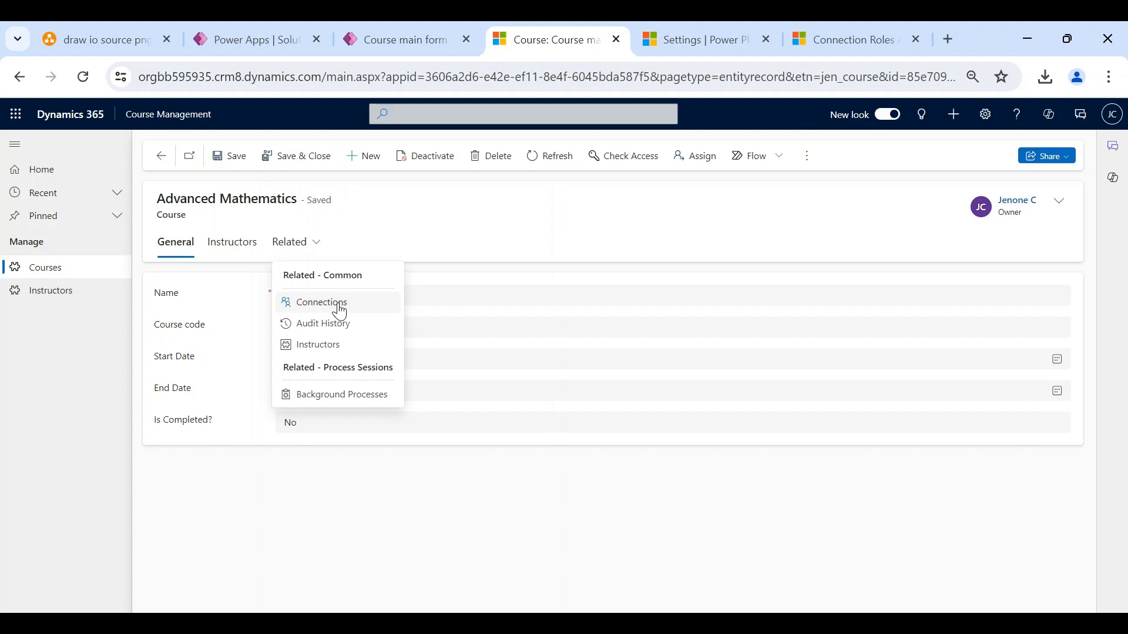
{"action": "left_click", "coordinate": [428, 209]}
- Inspect the form's General section against the live record, then show the Components pane
{"action": "left_click", "coordinate": [376, 30]}
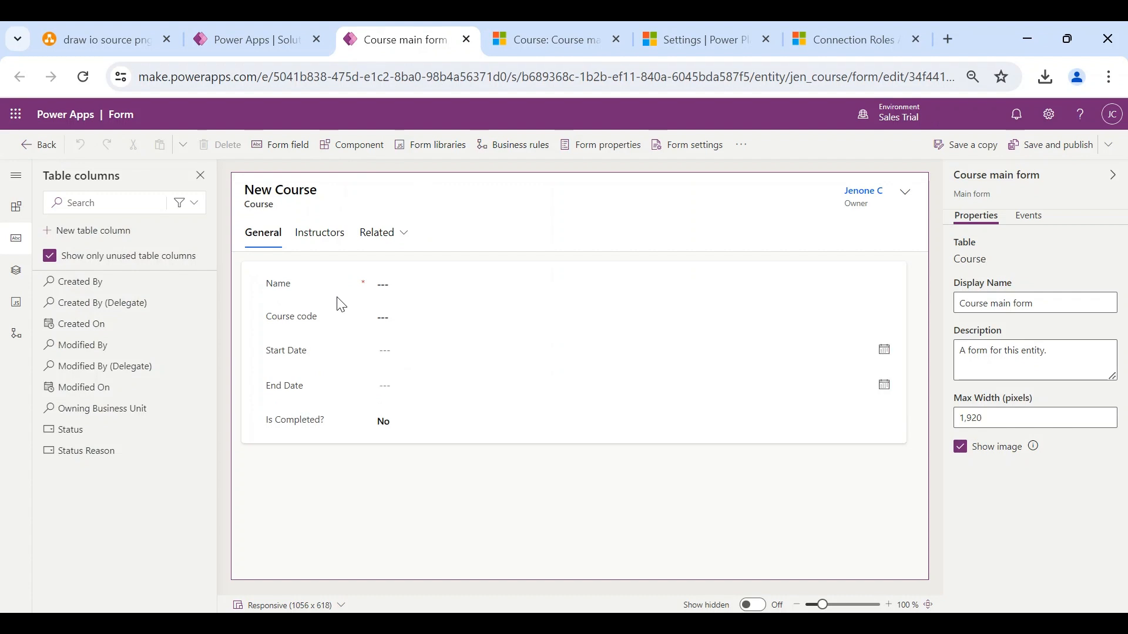
{"action": "left_click", "coordinate": [261, 272]}
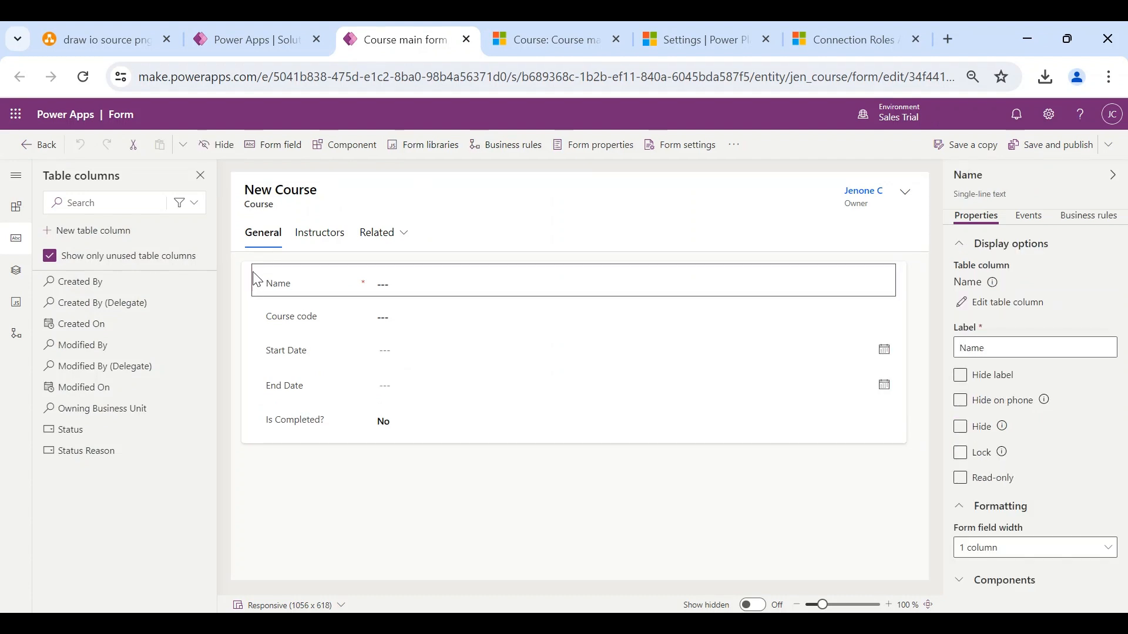
{"action": "left_click", "coordinate": [247, 275]}
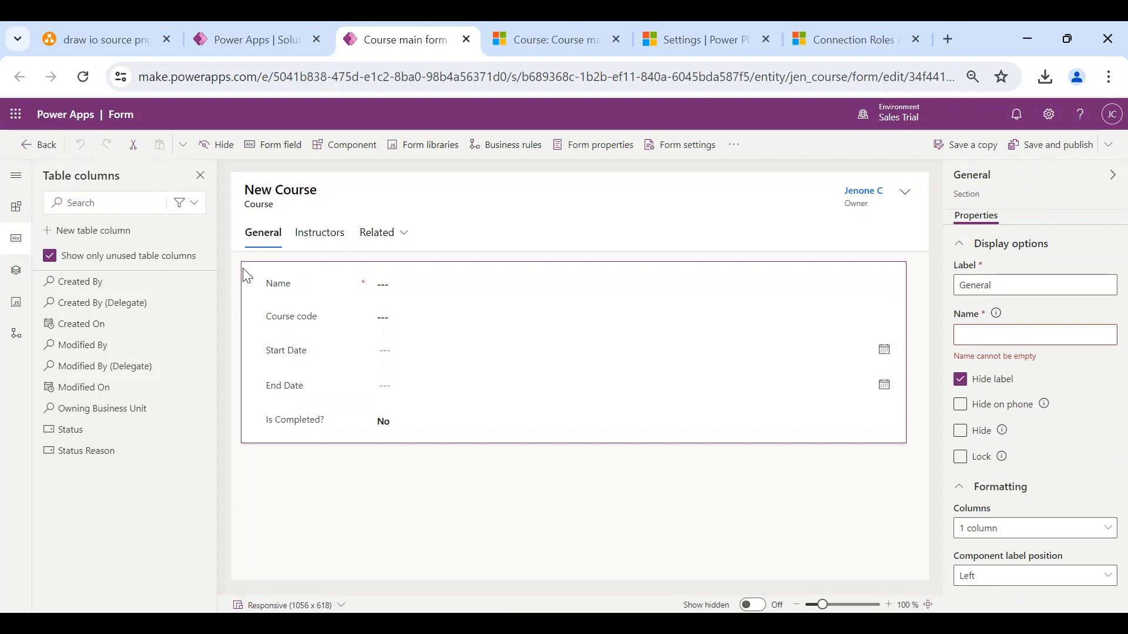
{"action": "left_click", "coordinate": [542, 50]}
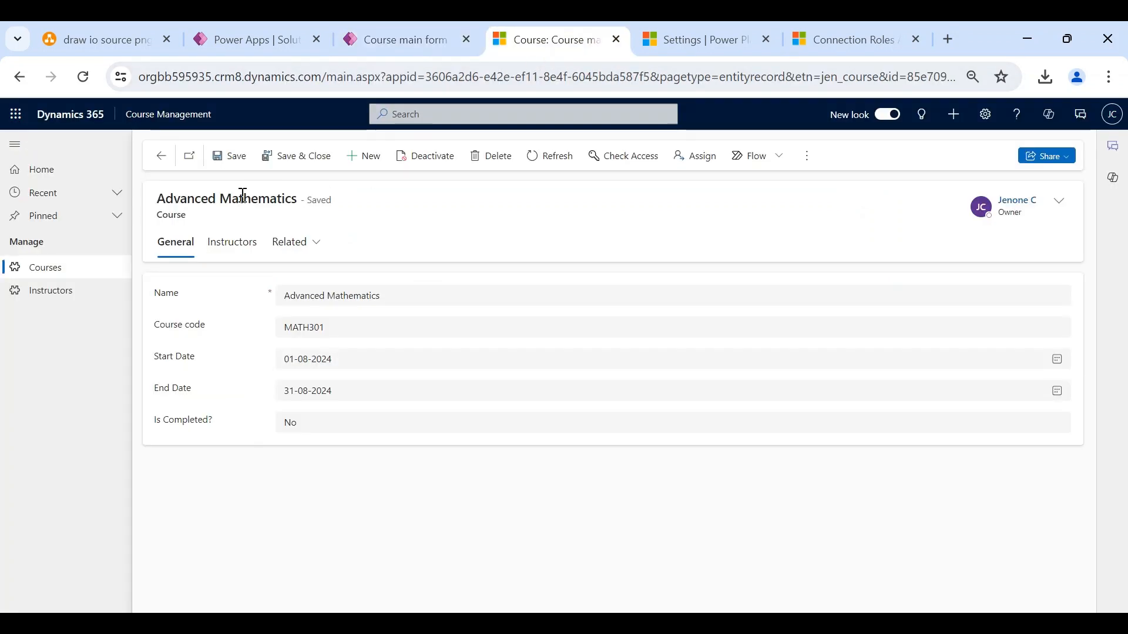
{"action": "left_click", "coordinate": [397, 49]}
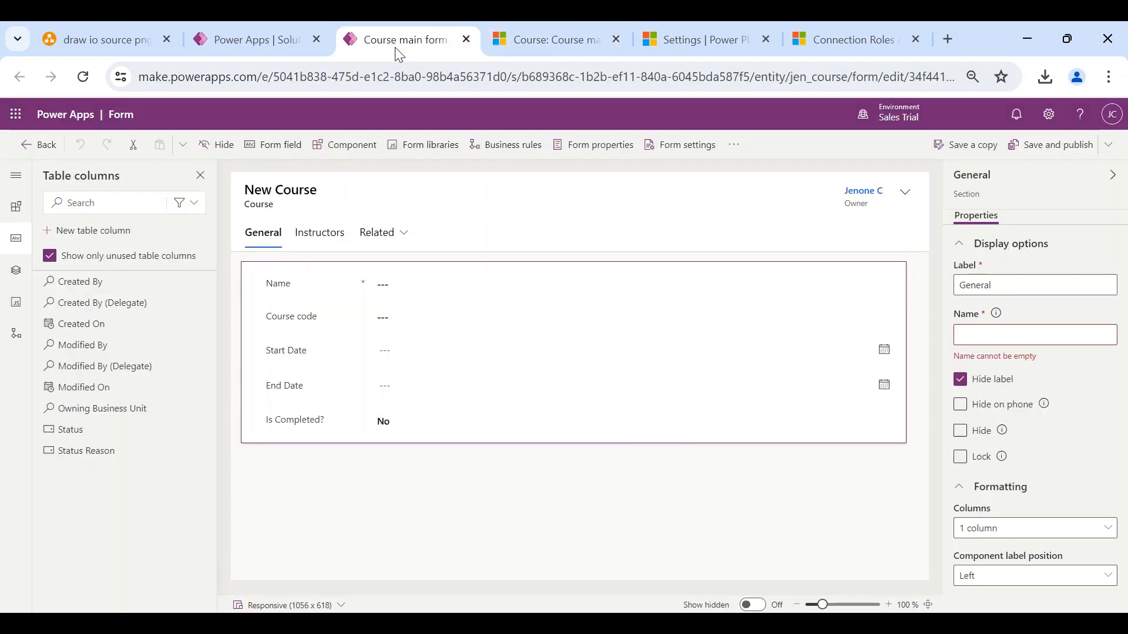
{"action": "left_click", "coordinate": [15, 213]}
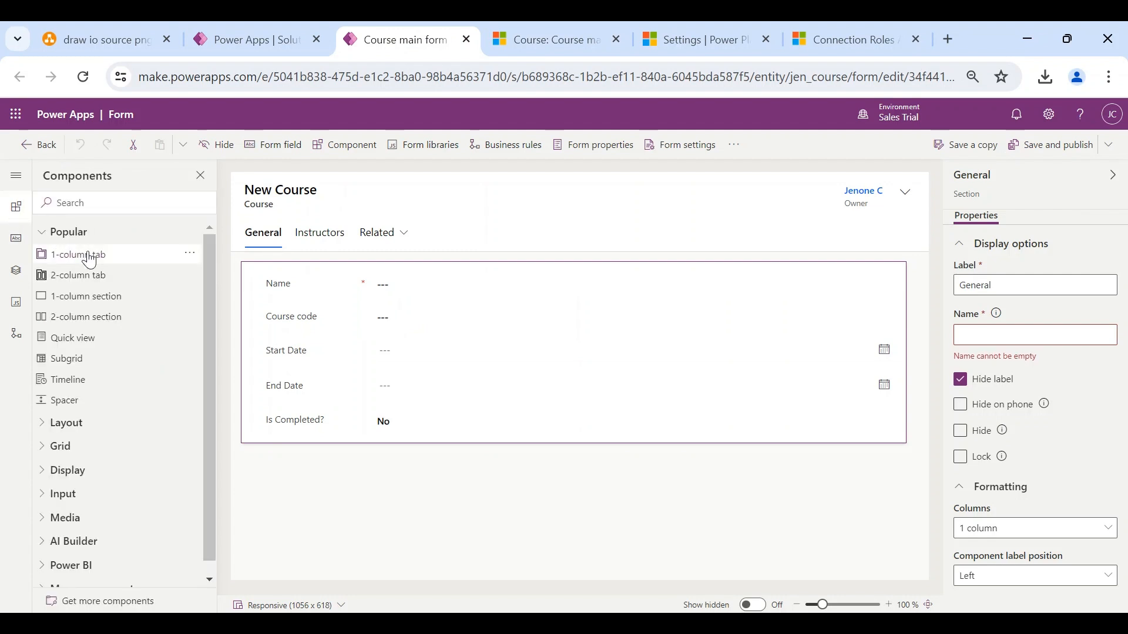
- Add a label-less one-column section holding a Connections (Connected From) subgrid, Active Connections view
{"action": "left_click", "coordinate": [90, 300]}
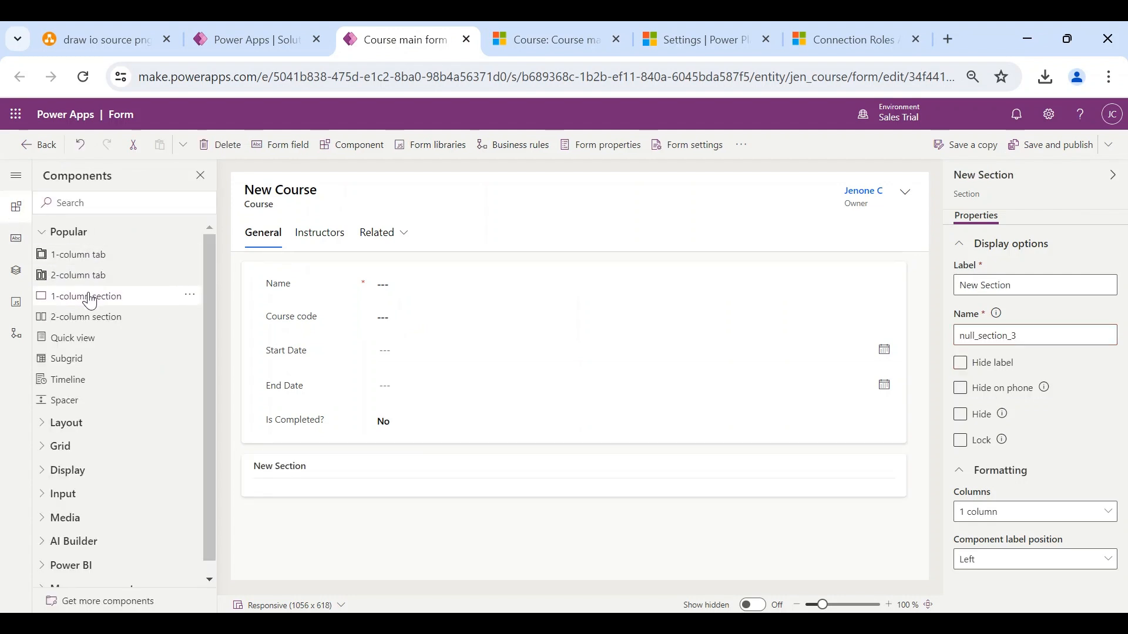
{"action": "left_click", "coordinate": [961, 363]}
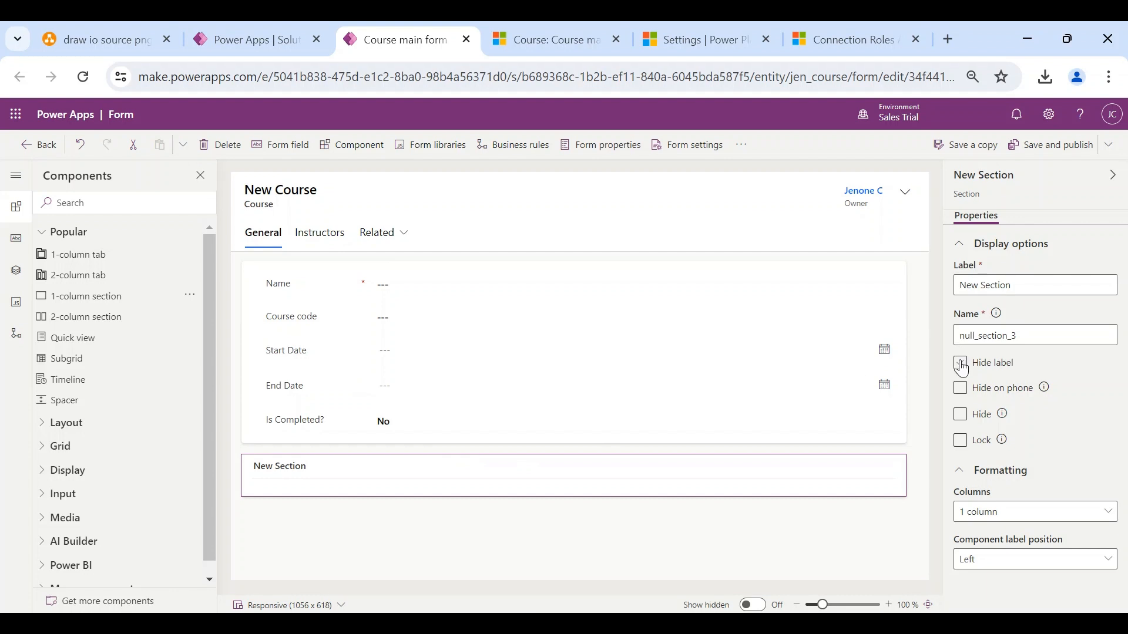
{"action": "left_click", "coordinate": [94, 368]}
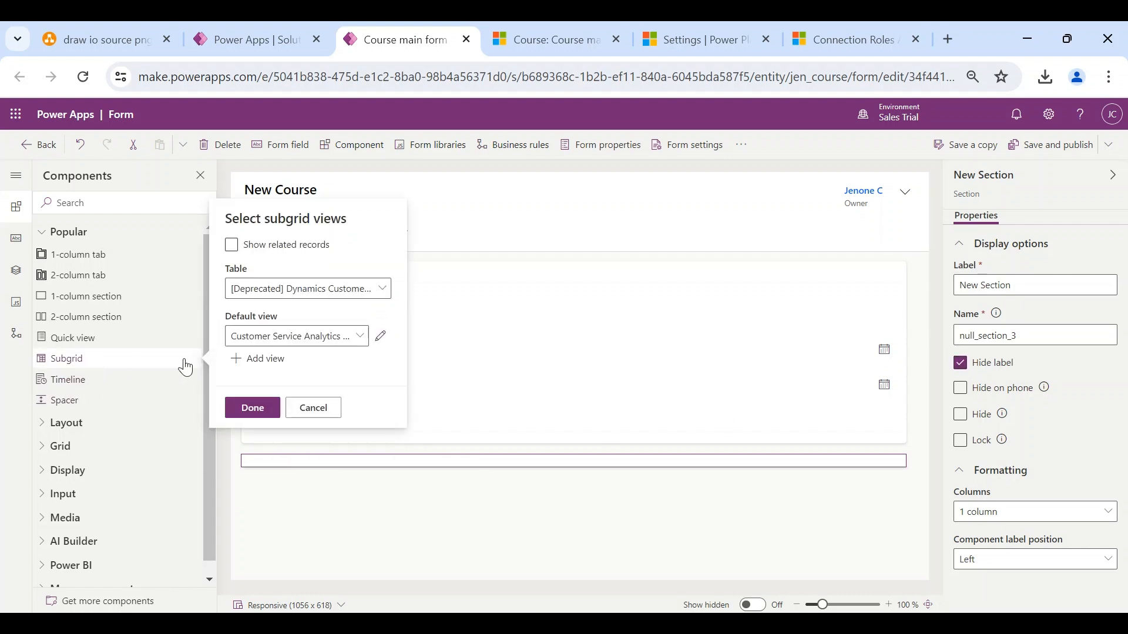
{"action": "left_click", "coordinate": [232, 247]}
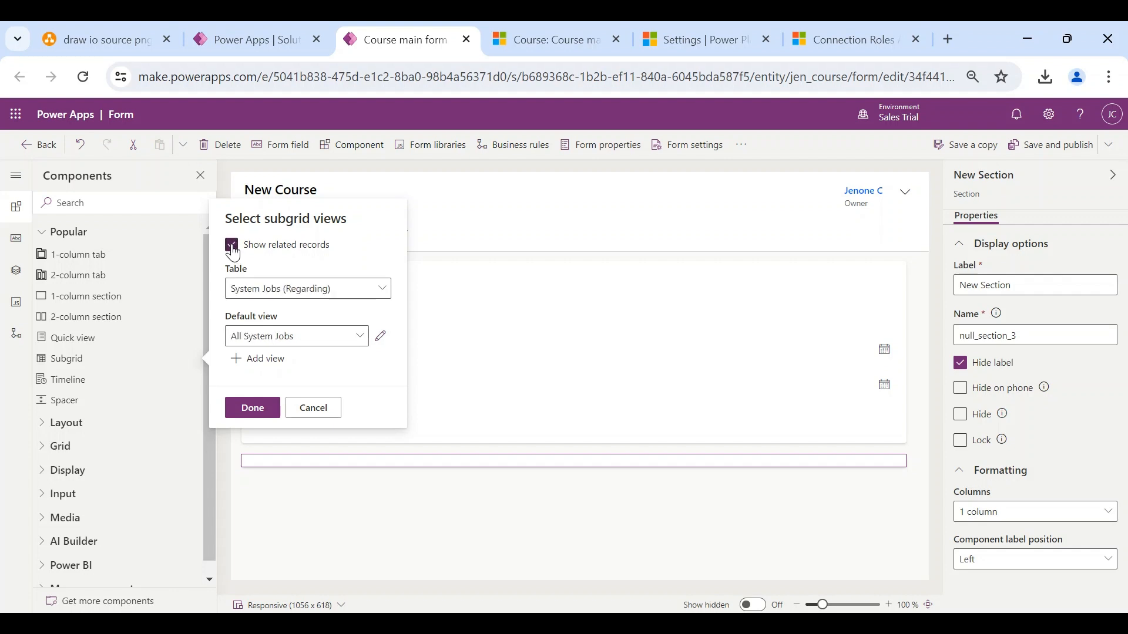
{"action": "left_click", "coordinate": [374, 296]}
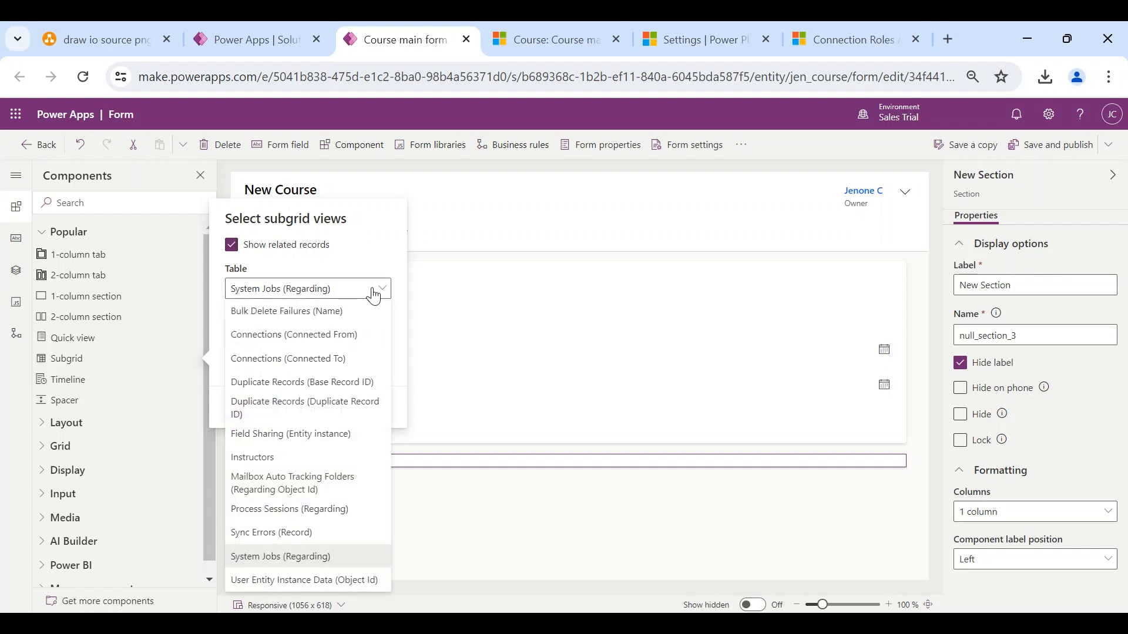
{"action": "left_click", "coordinate": [316, 336]}
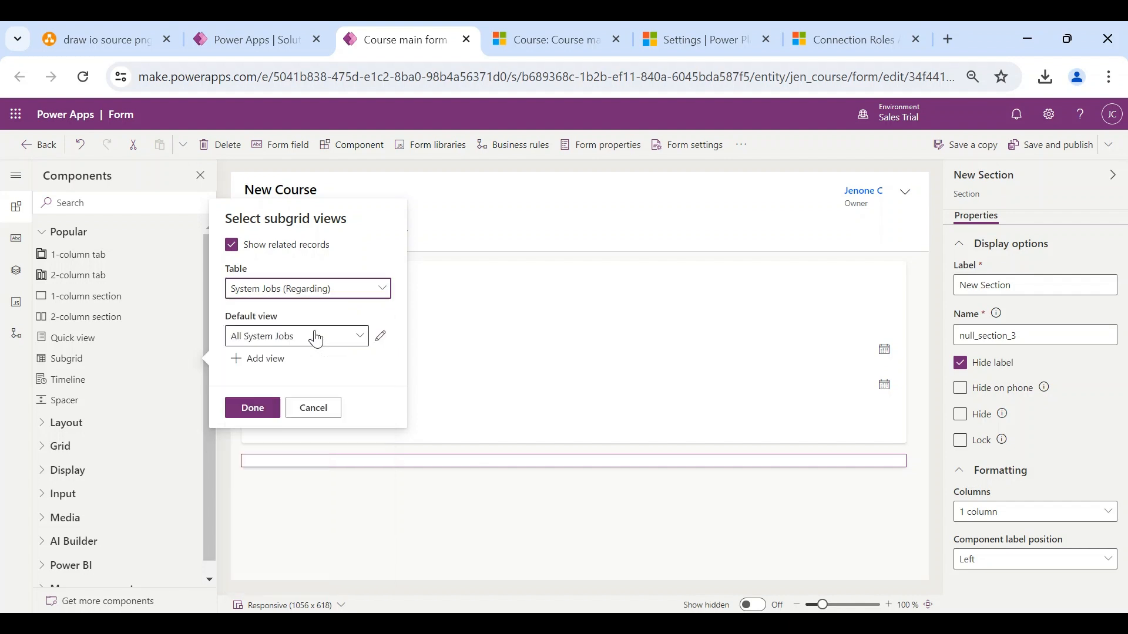
{"action": "left_click", "coordinate": [253, 409]}
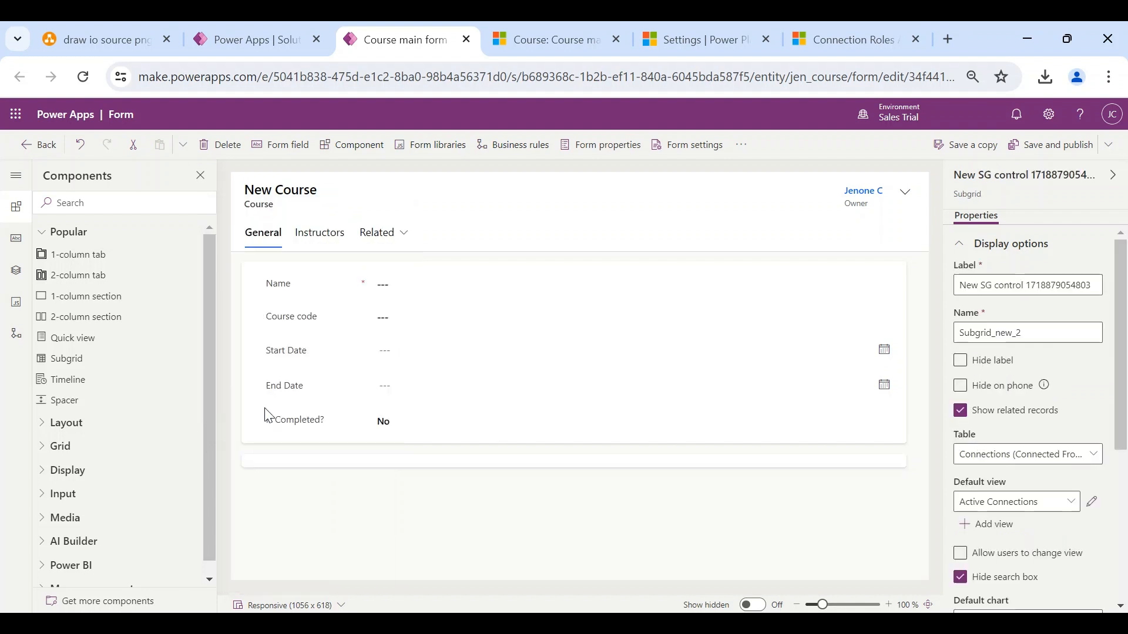
- Hide the subgrid's label, publish the Course form, and return to the Advanced Mathematics record
{"action": "left_click", "coordinate": [1035, 161]}
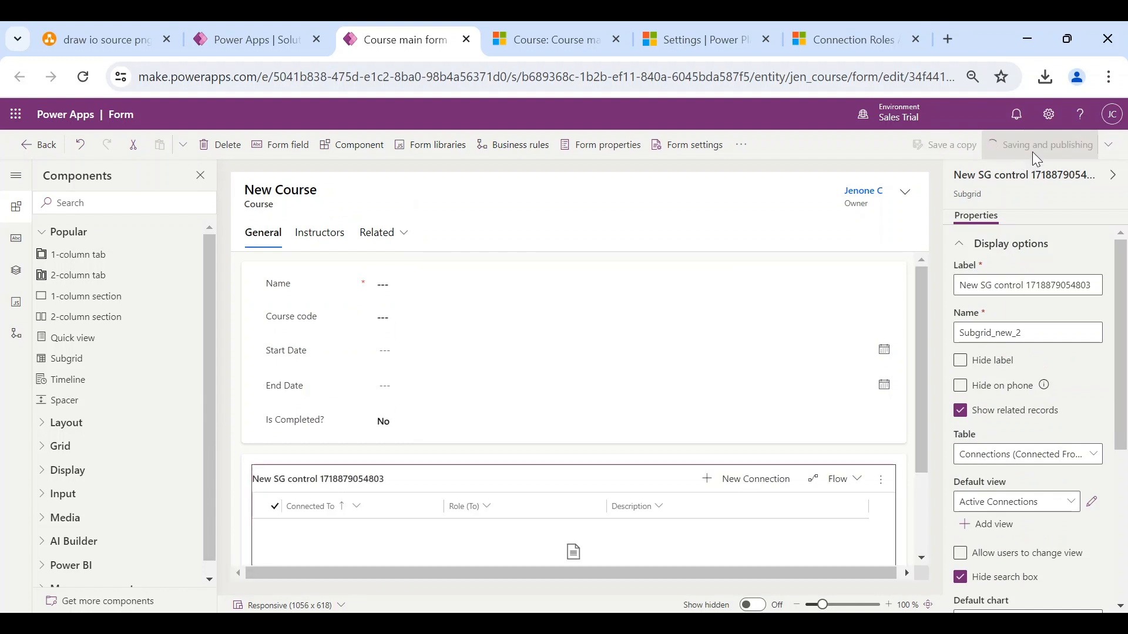
{"action": "left_click", "coordinate": [961, 360]}
{"action": "scroll", "coordinate": [811, 373], "scroll_direction": "down", "scroll_amount": 2}
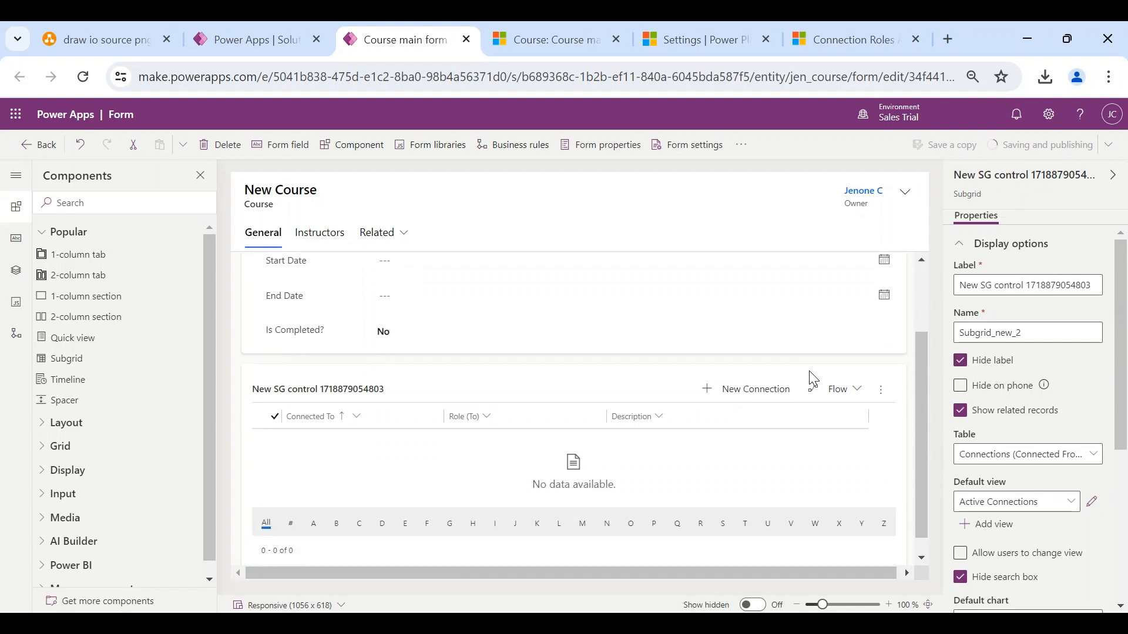
{"action": "scroll", "coordinate": [814, 379], "scroll_direction": "up", "scroll_amount": 2}
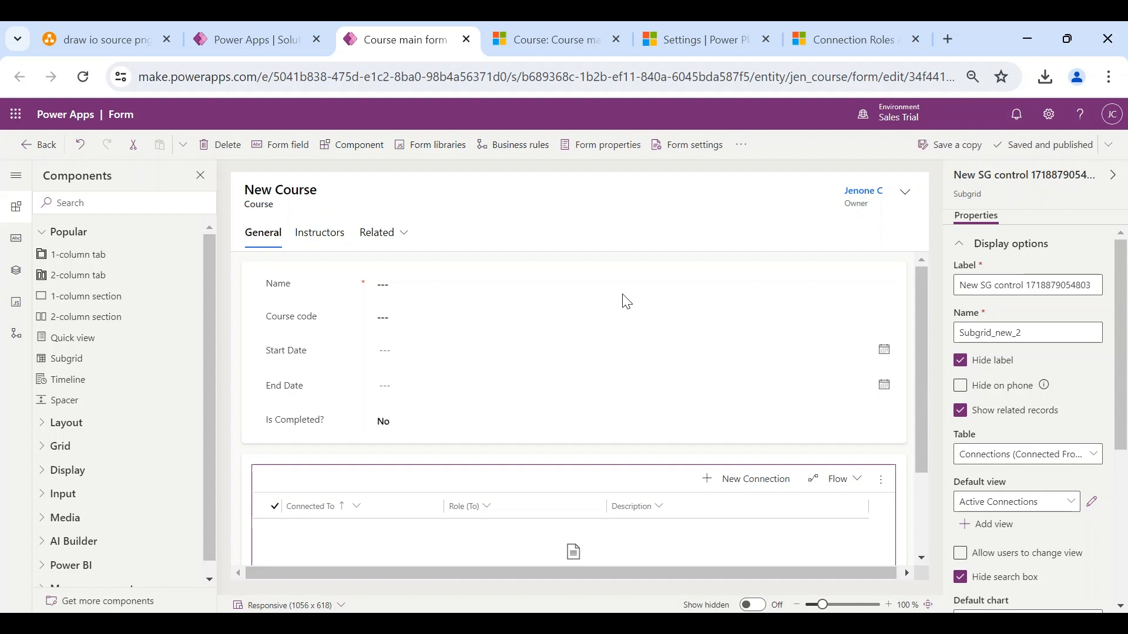
{"action": "left_click", "coordinate": [1066, 149]}
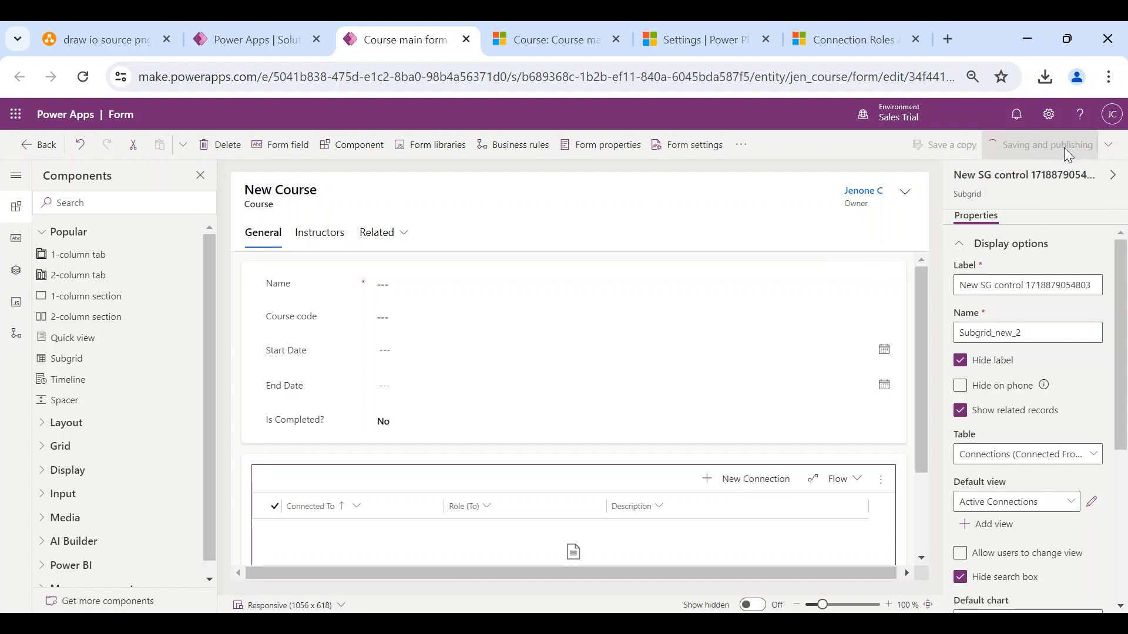
{"action": "left_click", "coordinate": [589, 40]}
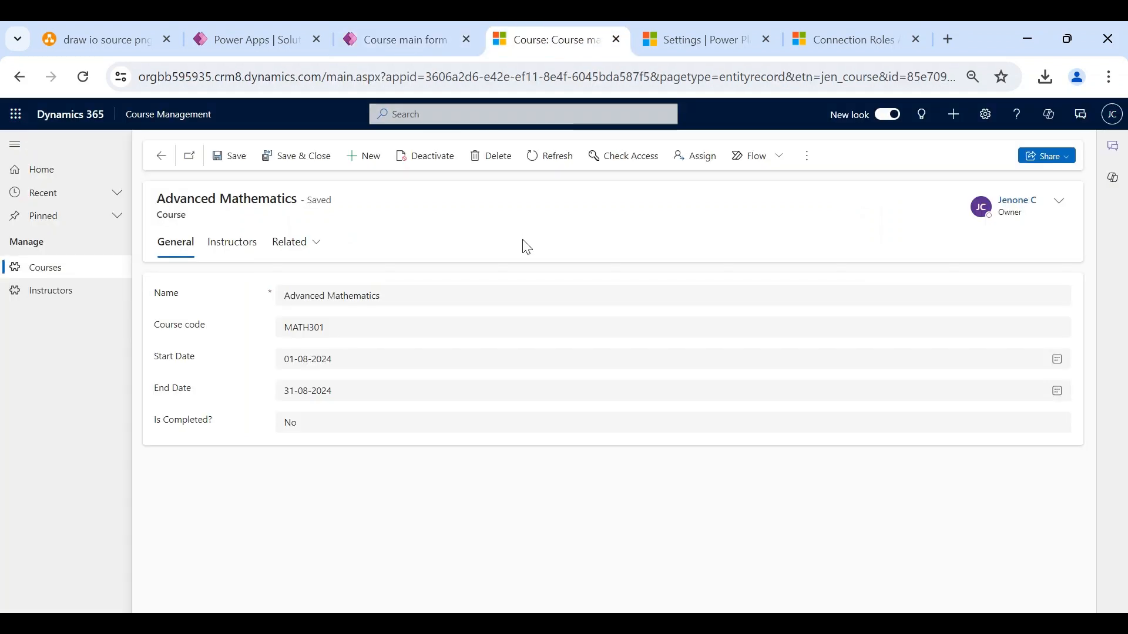
- Reload the Advanced Mathematics course and start a new connection from its empty connections subgrid
{"action": "key", "text": "F5"}
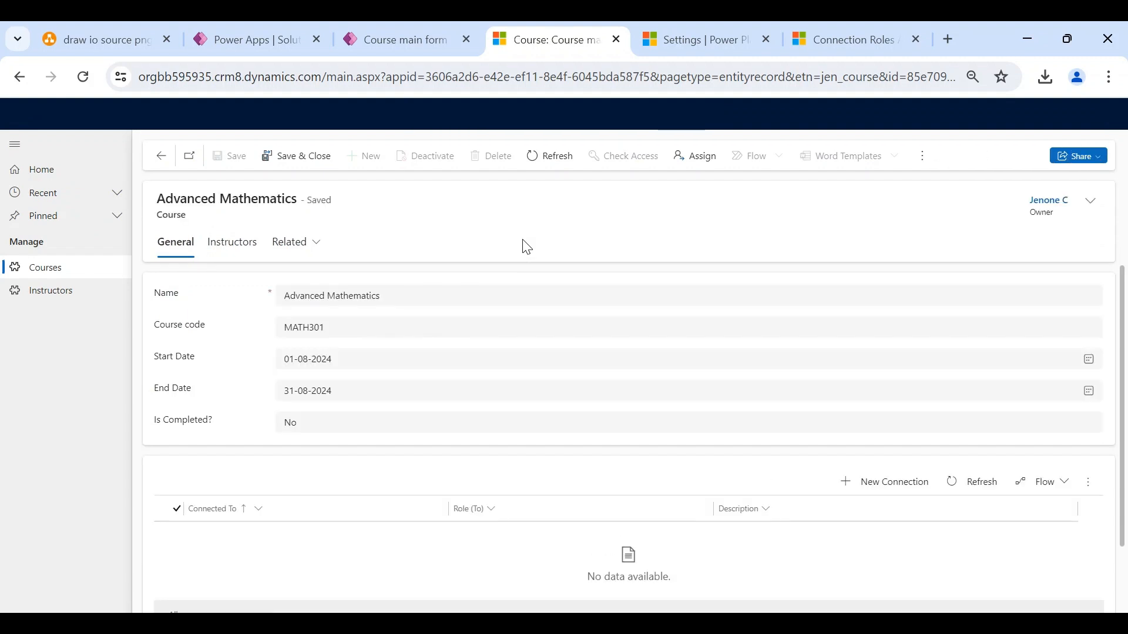
{"action": "scroll", "coordinate": [535, 275], "scroll_direction": "down", "scroll_amount": 1}
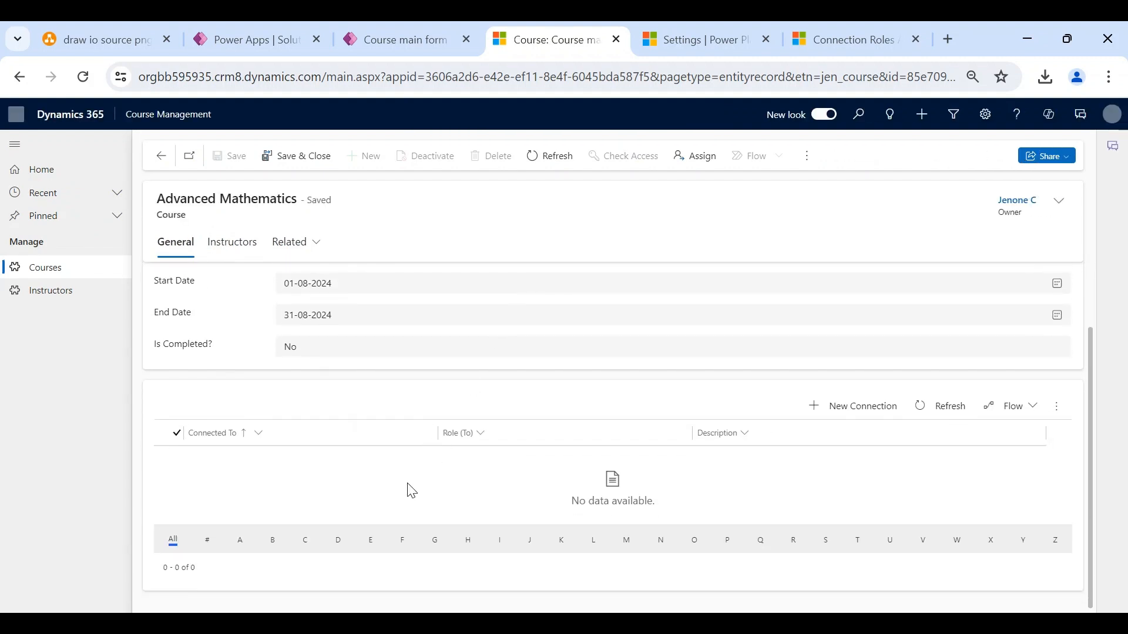
{"action": "scroll", "coordinate": [518, 483], "scroll_direction": "up", "scroll_amount": 1}
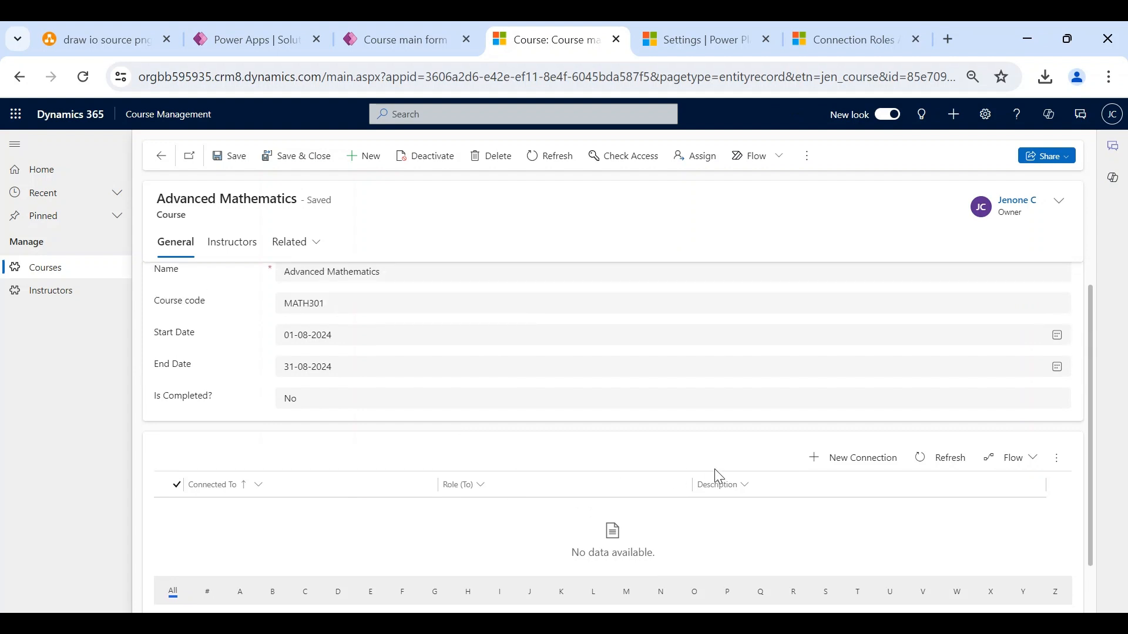
{"action": "left_click", "coordinate": [848, 459]}
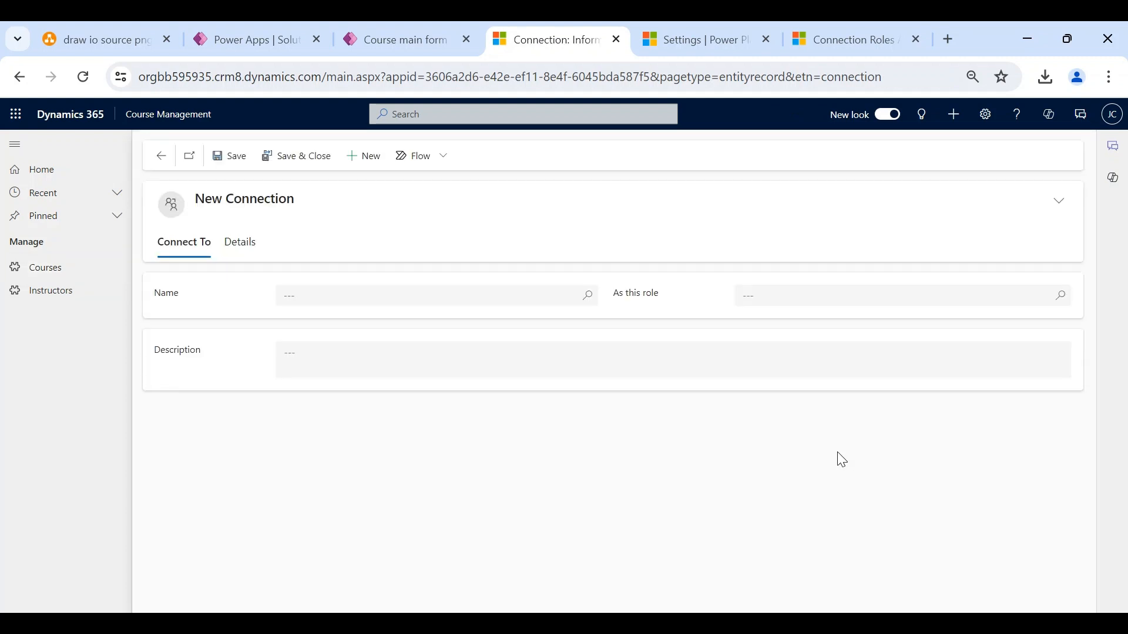
- Connect the course to an instructor with role Instructor, save it, and return to the Connection Roles list
{"action": "left_click", "coordinate": [370, 296]}
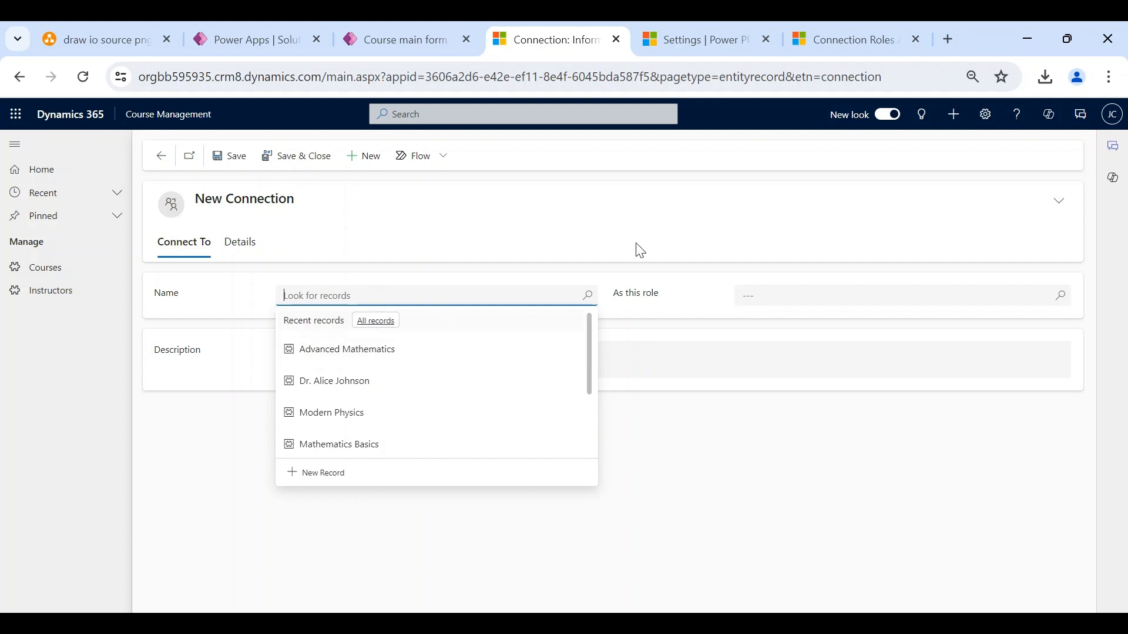
{"action": "left_click", "coordinate": [361, 392]}
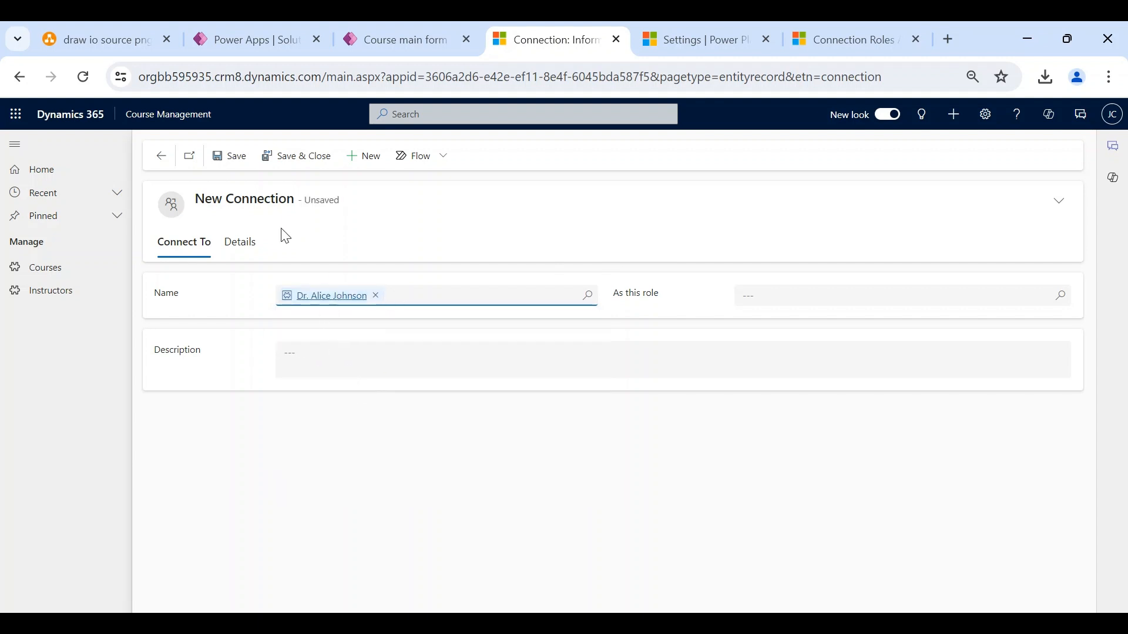
{"action": "left_click", "coordinate": [782, 298]}
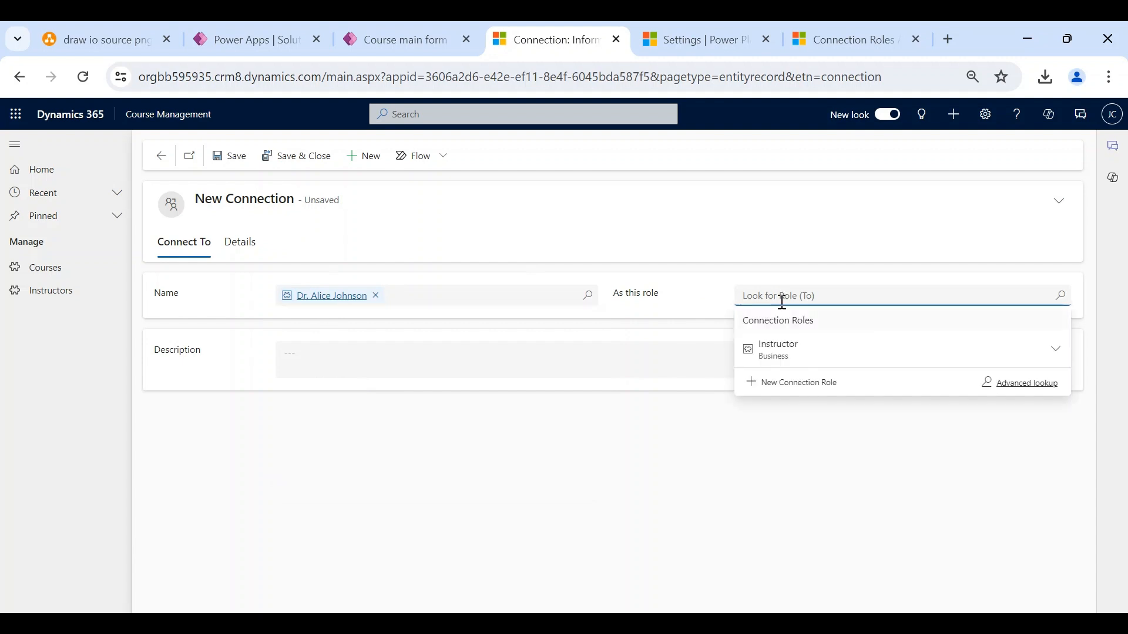
{"action": "left_click", "coordinate": [780, 350]}
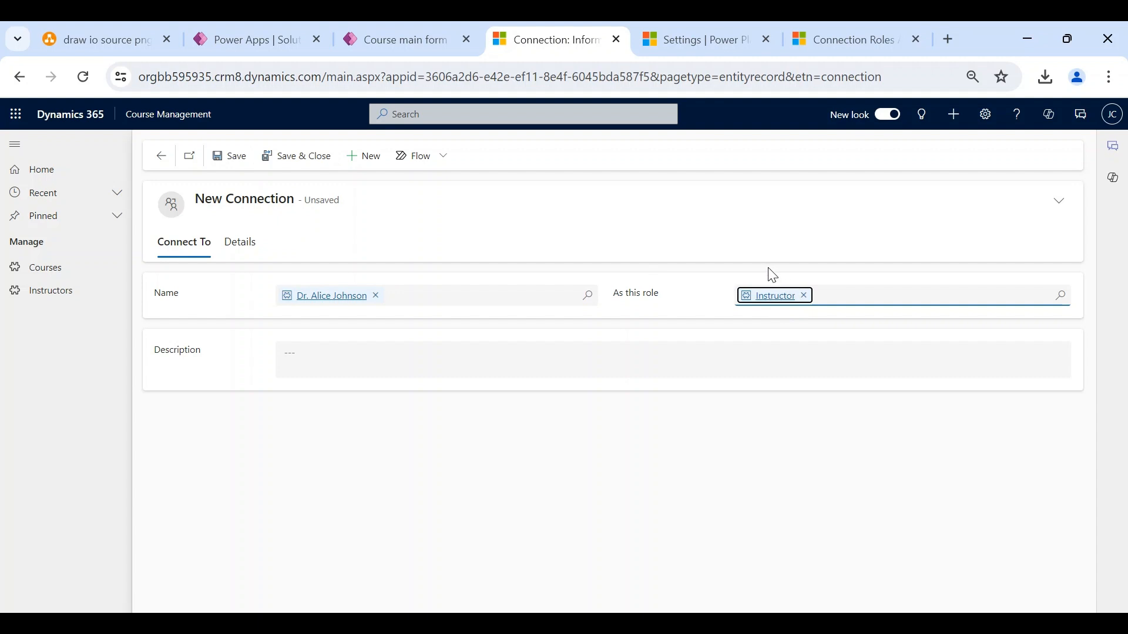
{"action": "left_click", "coordinate": [321, 174]}
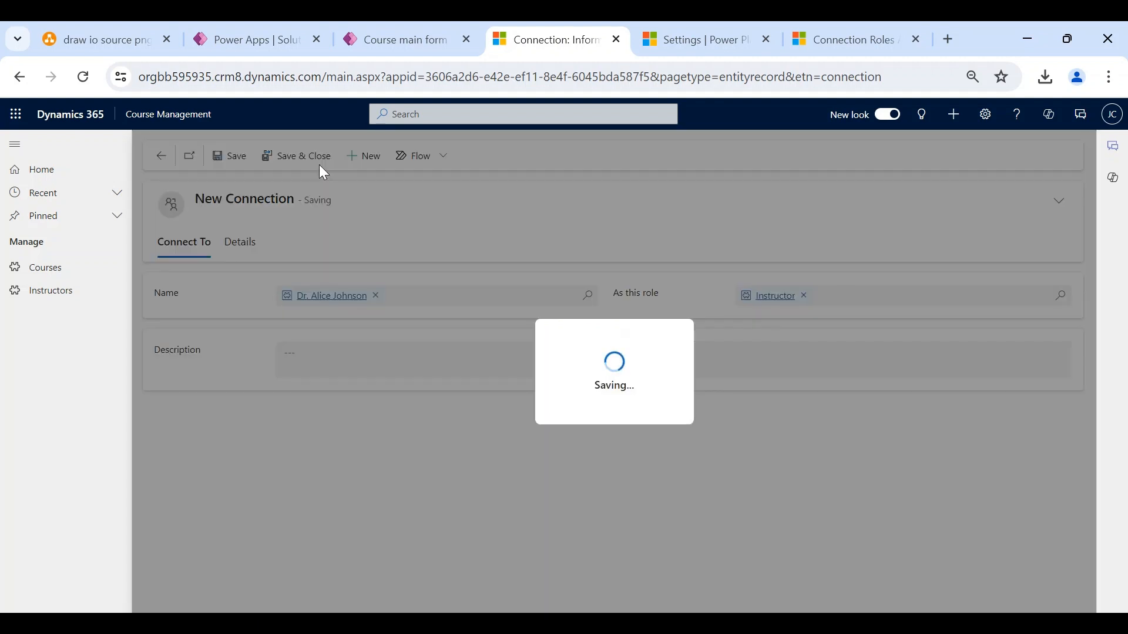
{"action": "scroll", "coordinate": [378, 382], "scroll_direction": "down", "scroll_amount": 1}
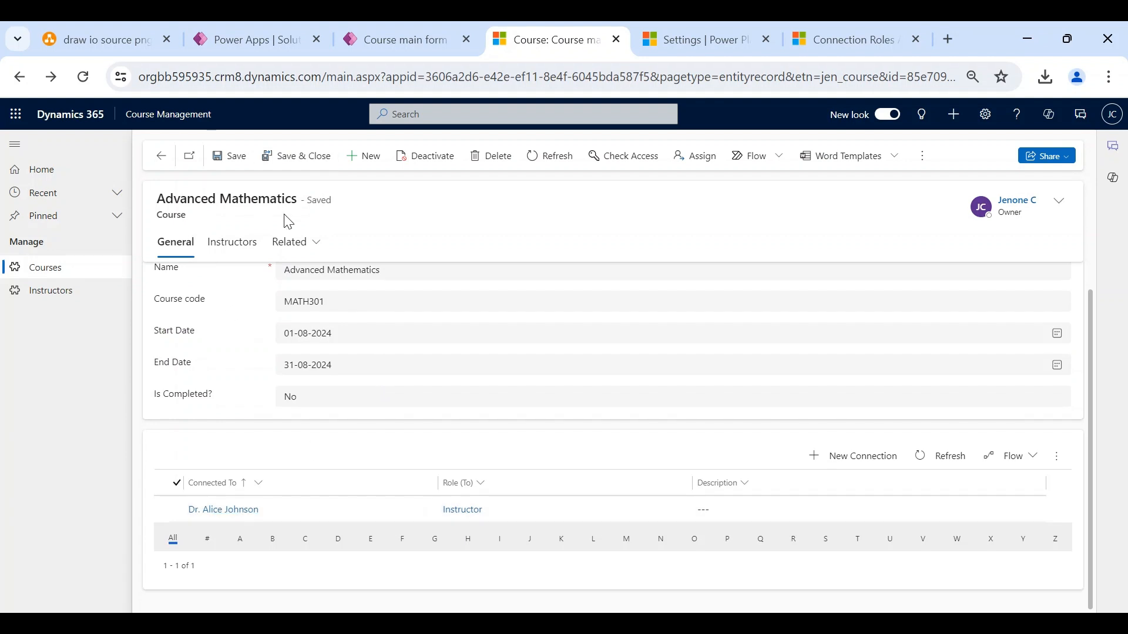
{"action": "left_click", "coordinate": [850, 27]}
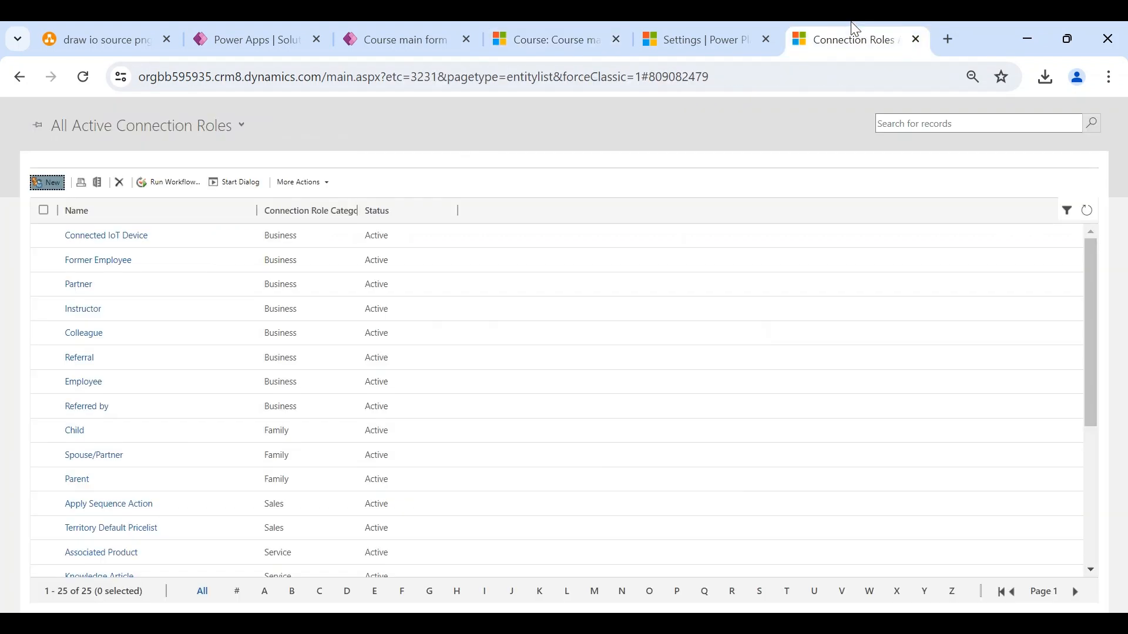
{"action": "scroll", "coordinate": [129, 397], "scroll_direction": "down", "scroll_amount": 4}
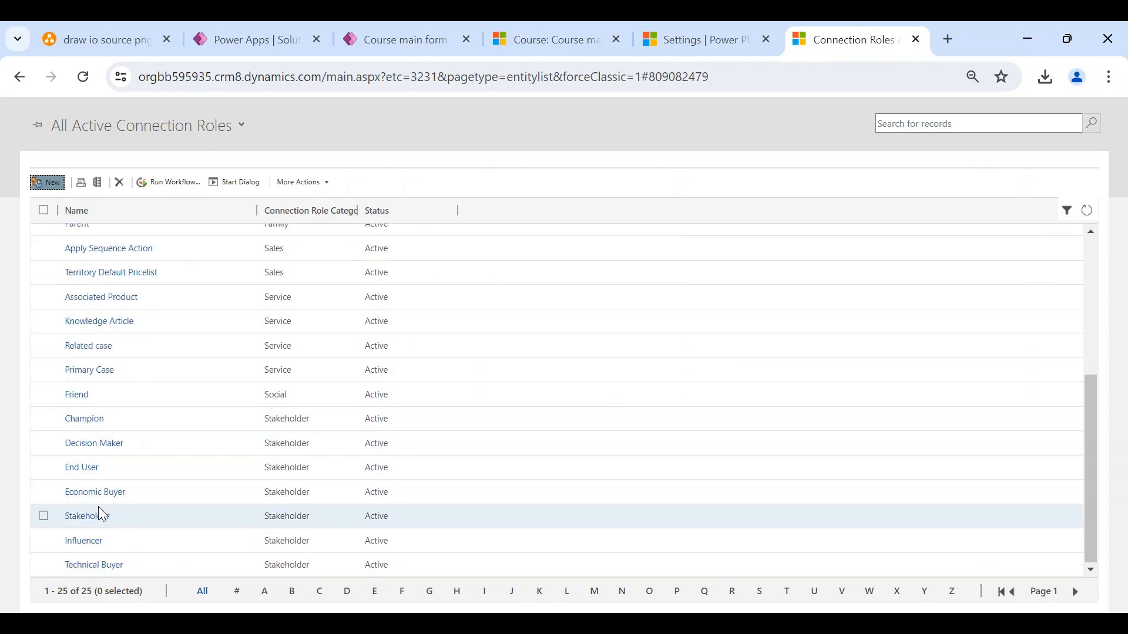
- Sort the active connection roles list by name
{"action": "scroll", "coordinate": [102, 515], "scroll_direction": "up", "scroll_amount": 2}
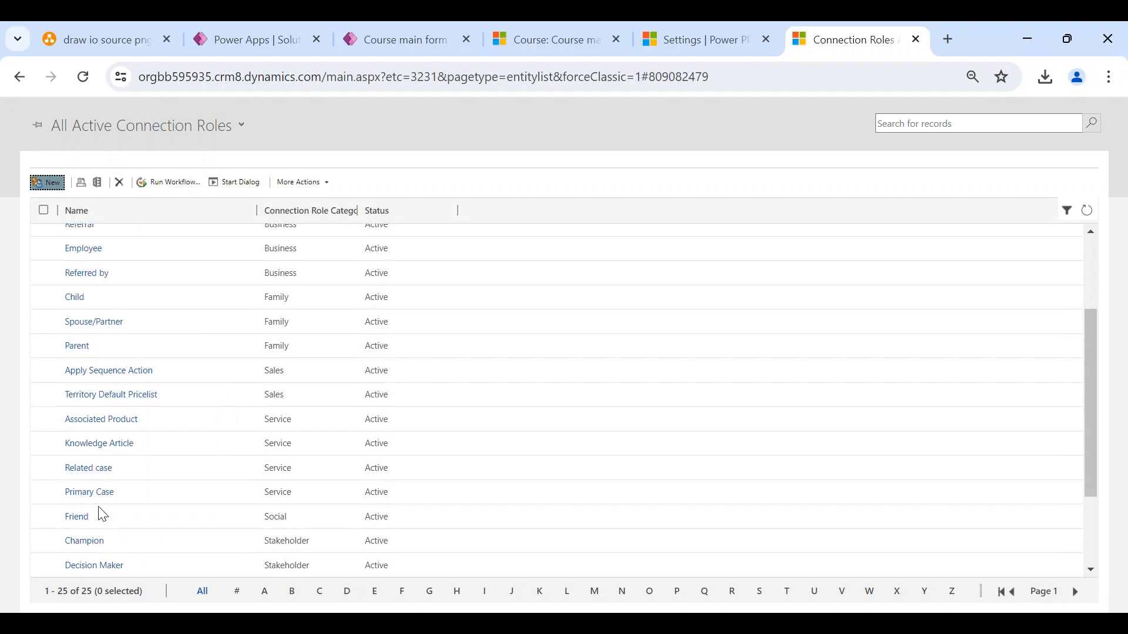
{"action": "scroll", "coordinate": [103, 515], "scroll_direction": "up", "scroll_amount": 5}
{"action": "left_click", "coordinate": [117, 222]}
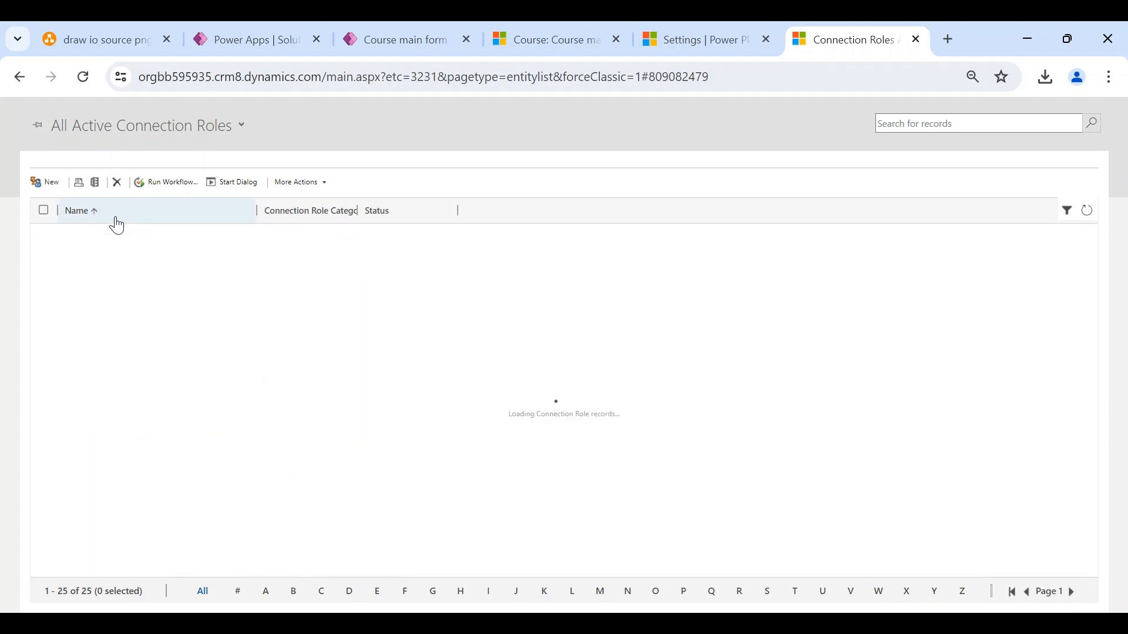
{"action": "scroll", "coordinate": [119, 323], "scroll_direction": "down", "scroll_amount": 2}
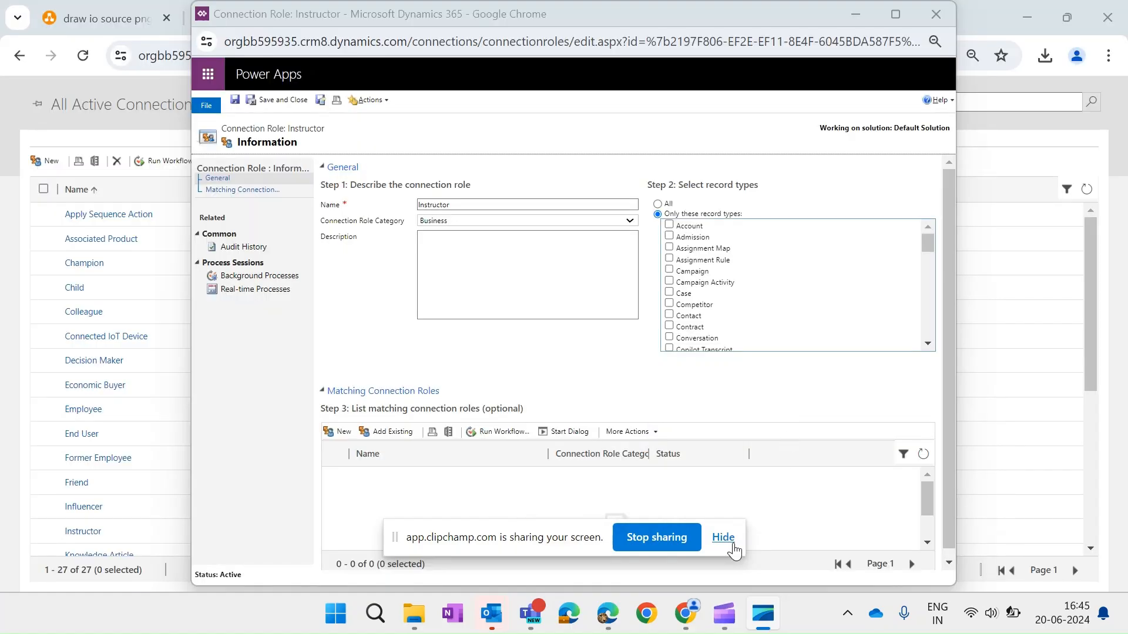
- Rename the Instructor connection role to 'Primary Instructor' and save and close it
{"action": "left_click", "coordinate": [724, 538]}
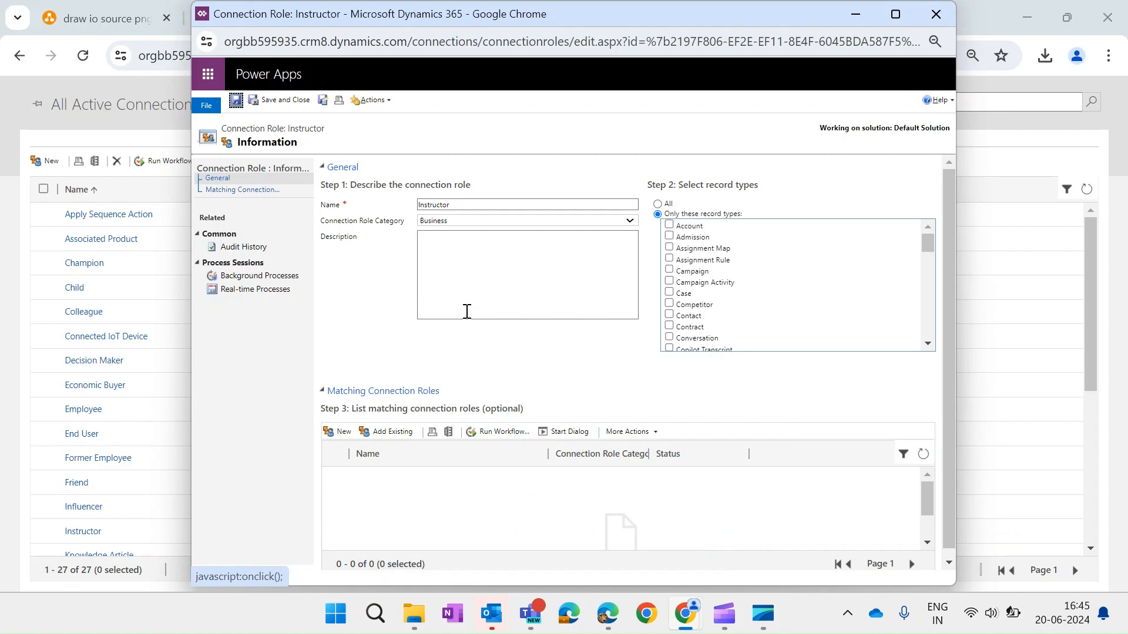
{"action": "left_click", "coordinate": [419, 204]}
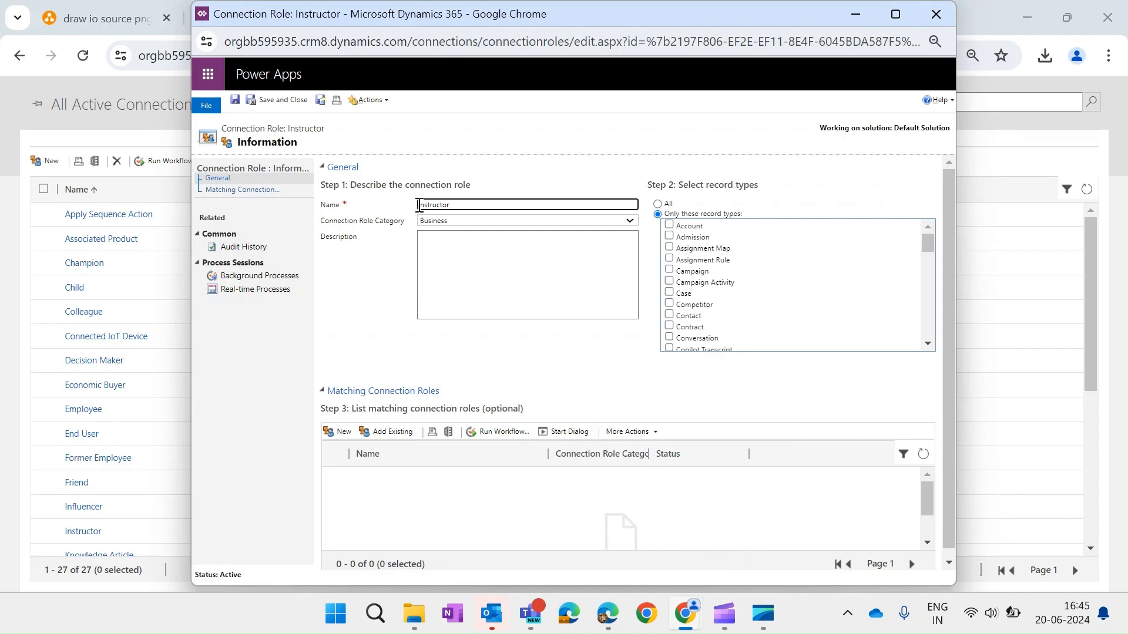
{"action": "type", "text": "Primary"}
{"action": "left_click", "coordinate": [383, 295]}
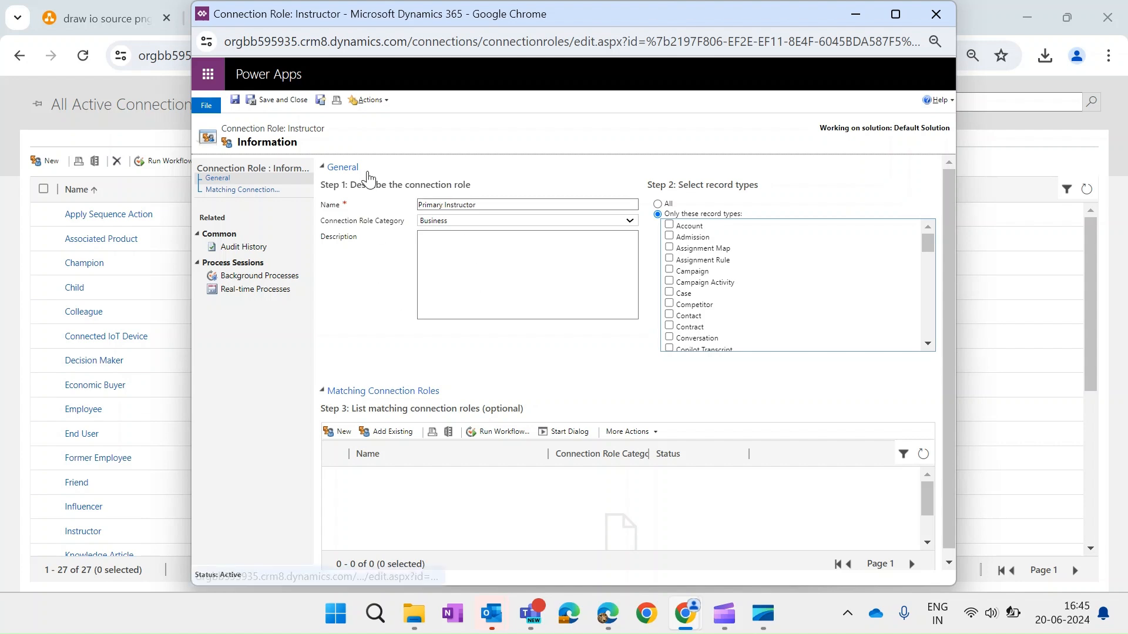
{"action": "left_click", "coordinate": [268, 104]}
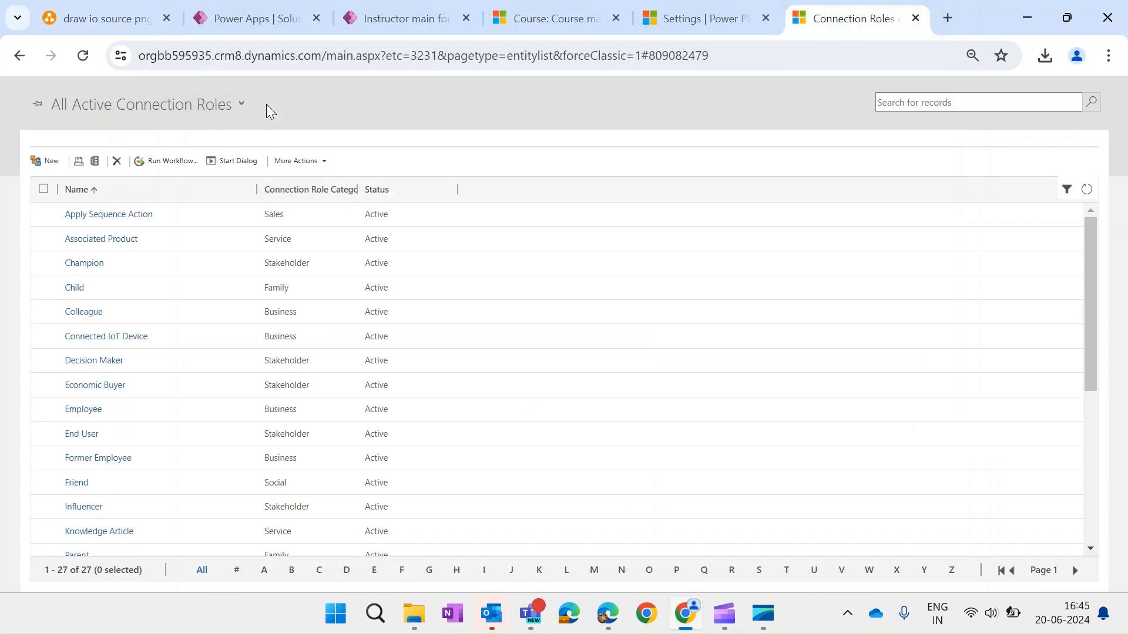
- Create a 'Secondary Instructor' Business connection role restricted to Instructor records and save it
{"action": "left_click", "coordinate": [51, 164]}
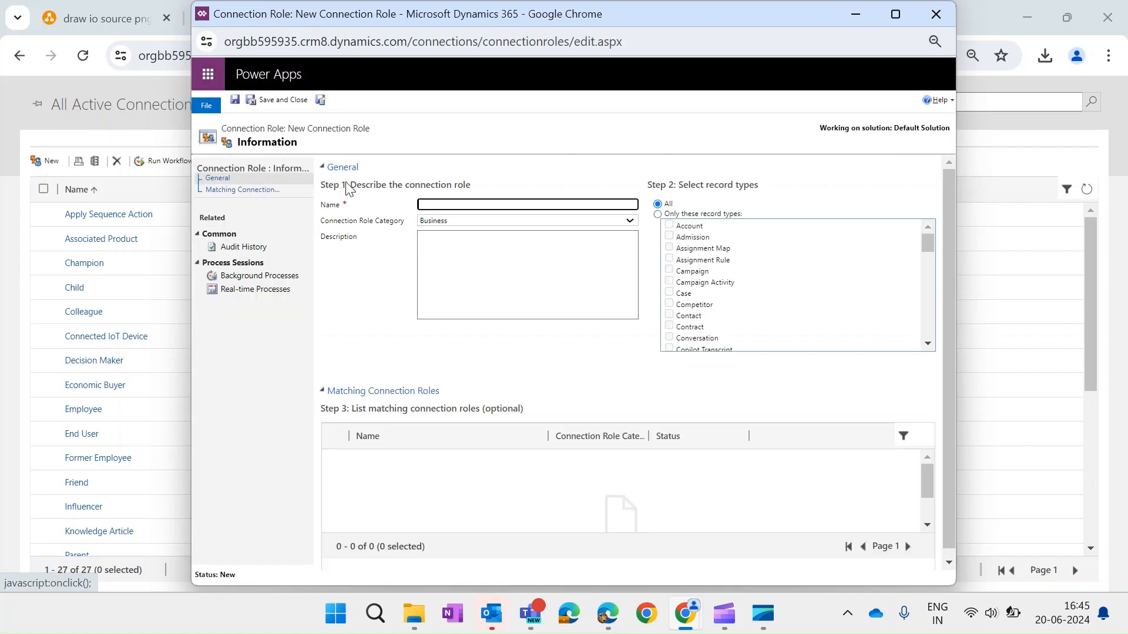
{"action": "left_click", "coordinate": [432, 203]}
{"action": "type", "text": "Secondary Instructor"}
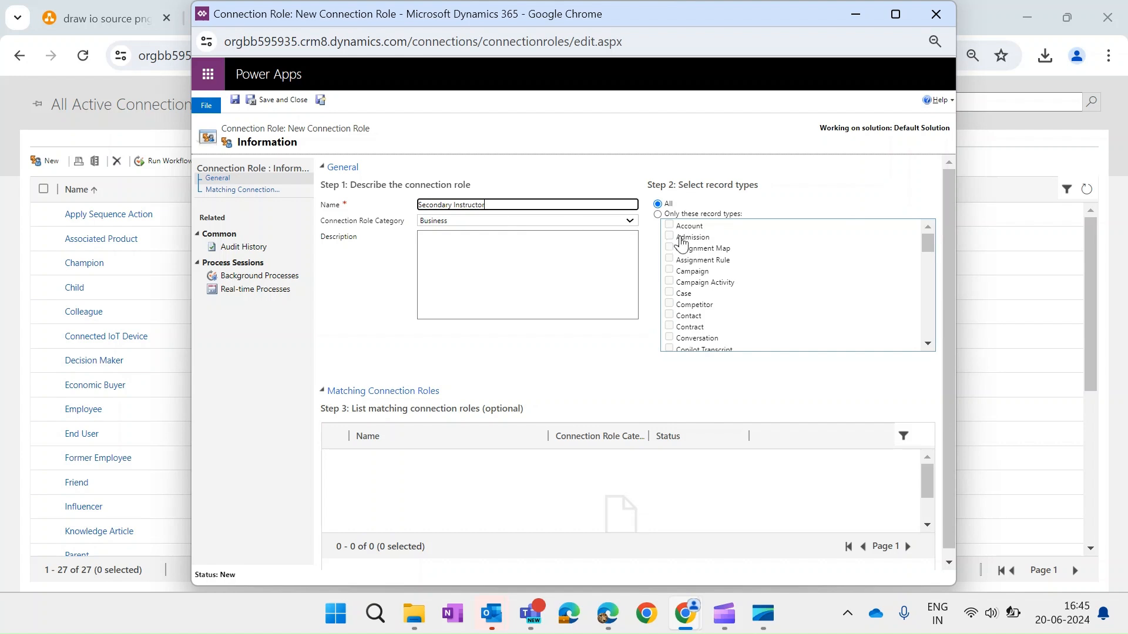
{"action": "left_click", "coordinate": [676, 215]}
{"action": "scroll", "coordinate": [758, 289], "scroll_direction": "down", "scroll_amount": 5}
{"action": "scroll", "coordinate": [758, 289], "scroll_direction": "down", "scroll_amount": 4}
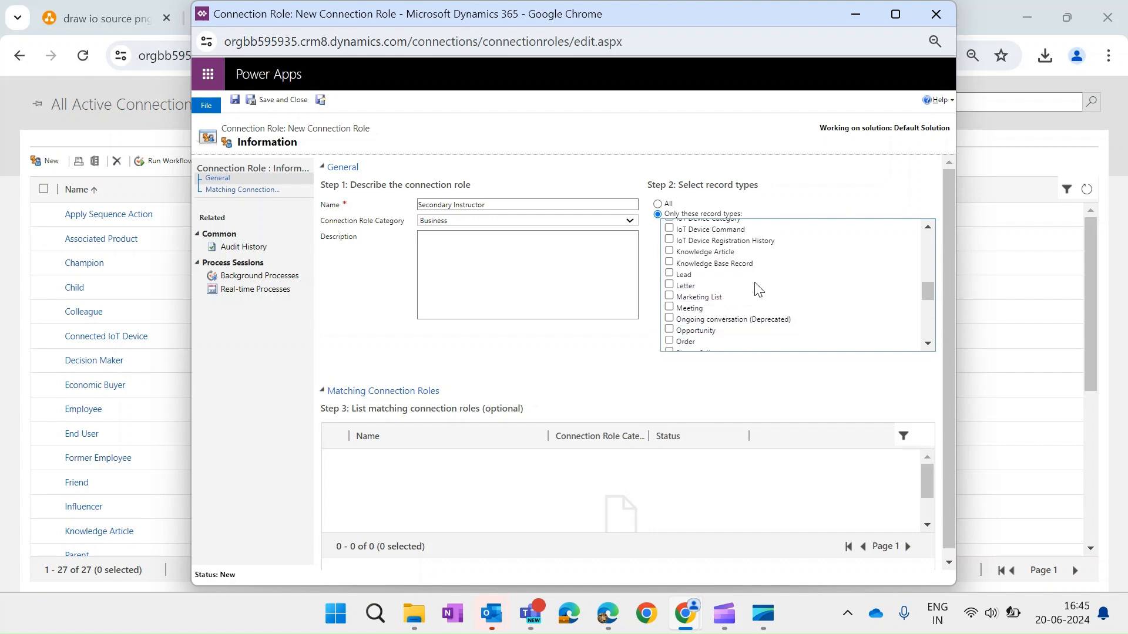
{"action": "scroll", "coordinate": [756, 289], "scroll_direction": "up", "scroll_amount": 3}
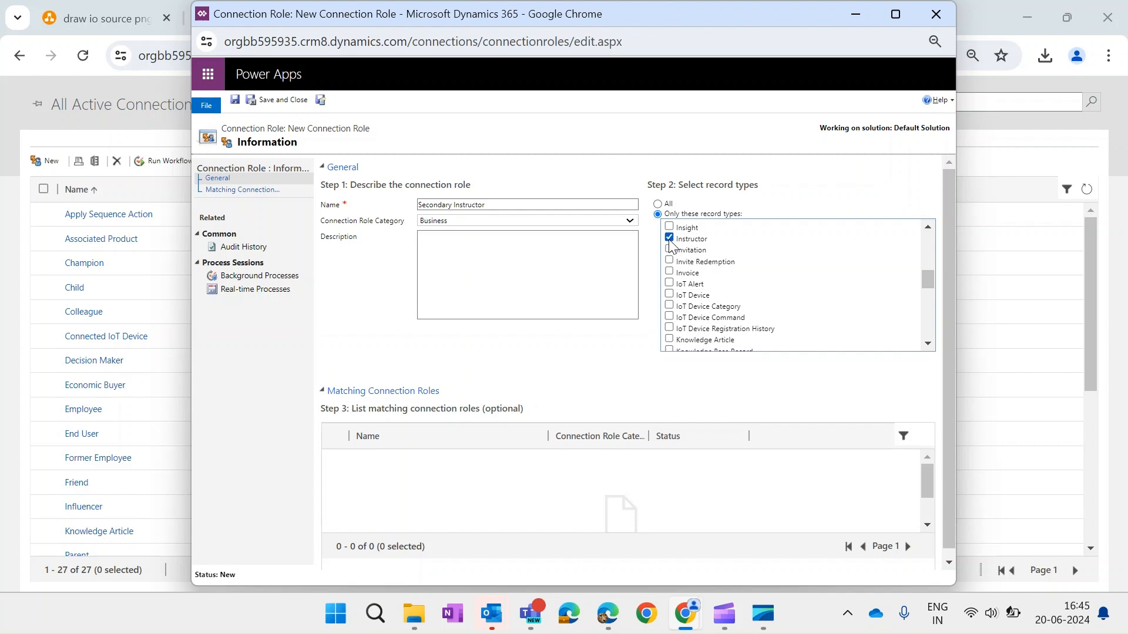
{"action": "left_click", "coordinate": [293, 105]}
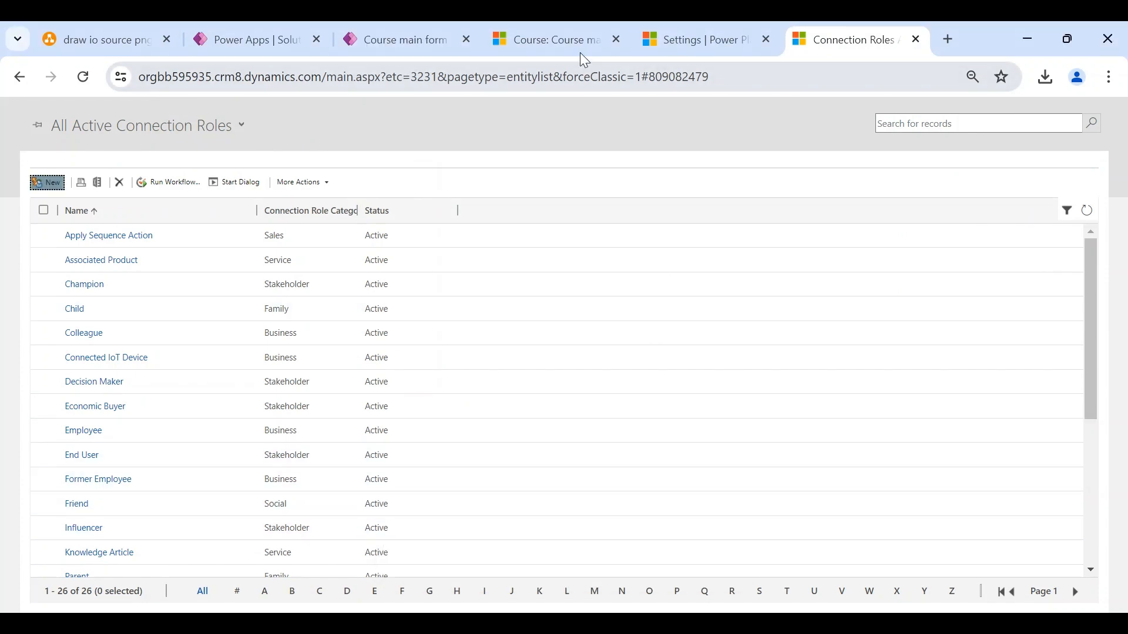
- Reload the Advanced Mathematics course and start a new connection with role Secondary Instructor
{"action": "left_click", "coordinate": [565, 47]}
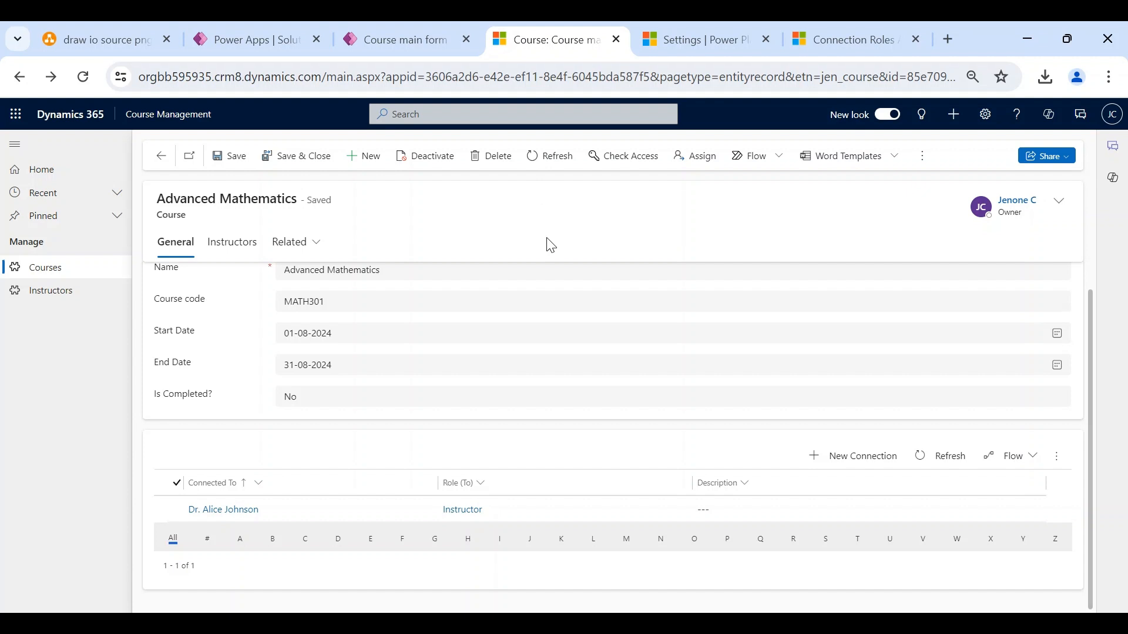
{"action": "key", "text": "F5"}
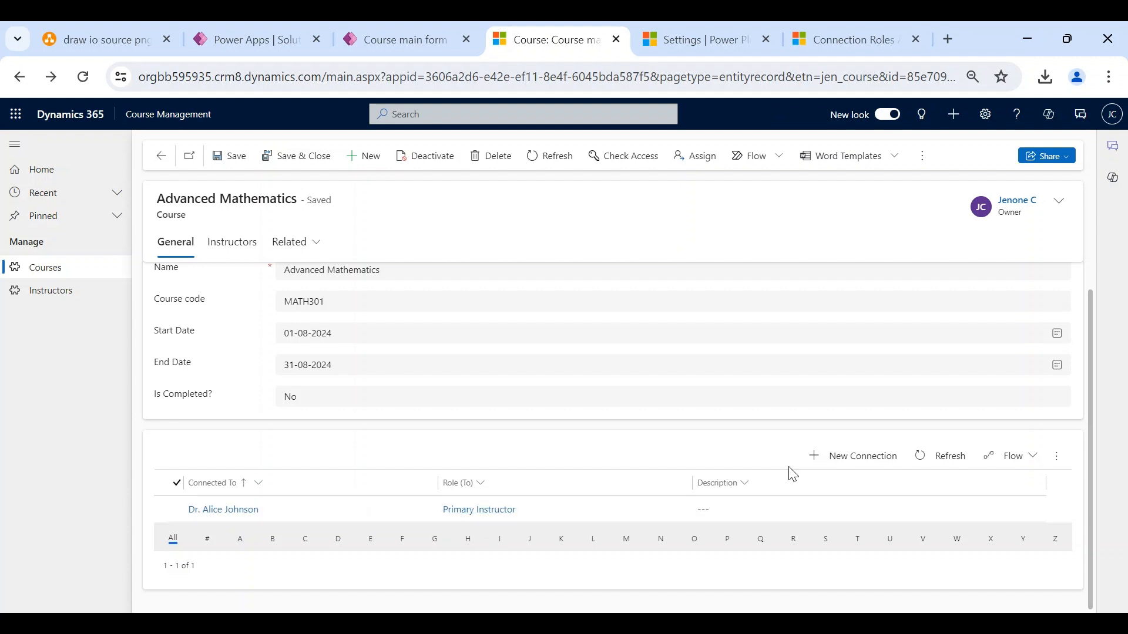
{"action": "left_click", "coordinate": [845, 461]}
{"action": "left_click", "coordinate": [752, 296]}
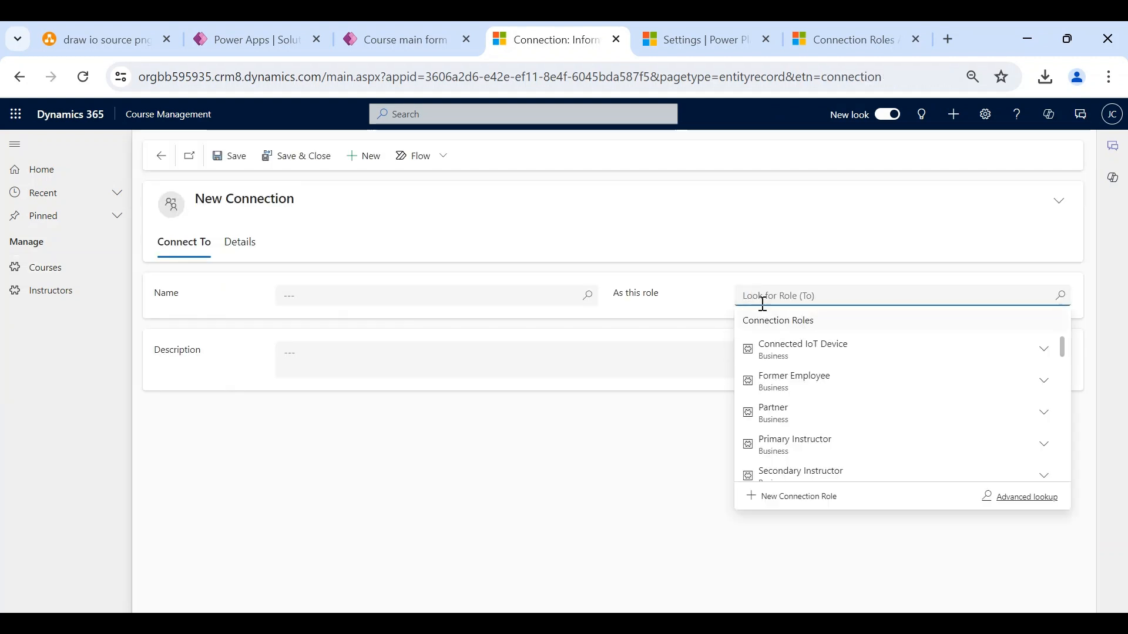
{"action": "scroll", "coordinate": [812, 404], "scroll_direction": "down", "scroll_amount": 1}
{"action": "left_click", "coordinate": [816, 439]}
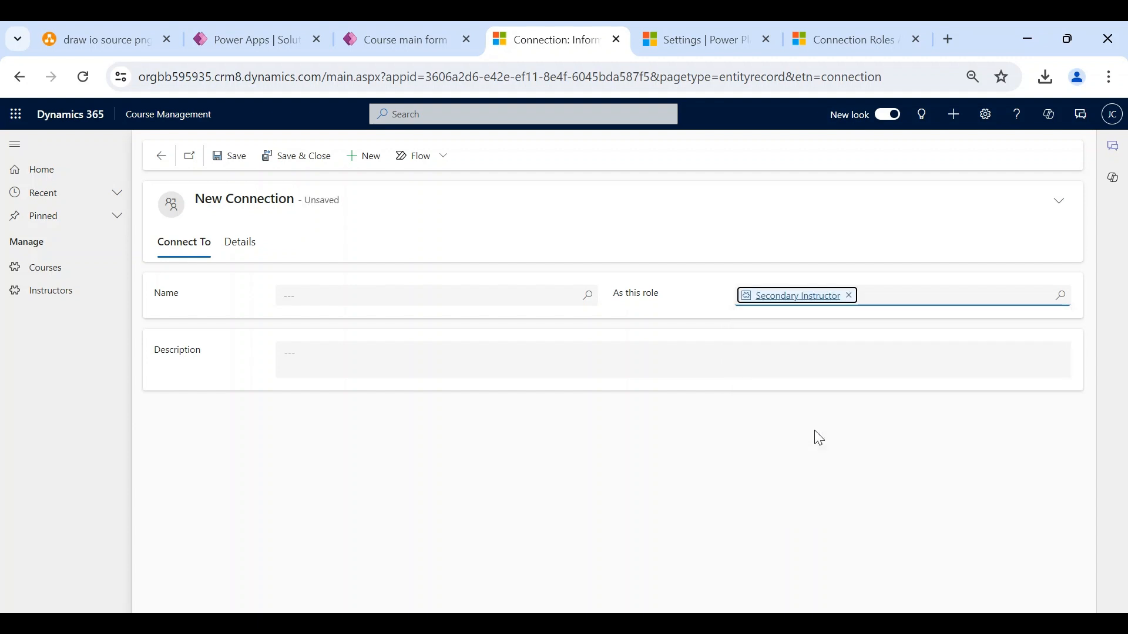
- Pick the unconnected Mathematics instructor from the Instructors lookup and save the connection
{"action": "left_click", "coordinate": [514, 295]}
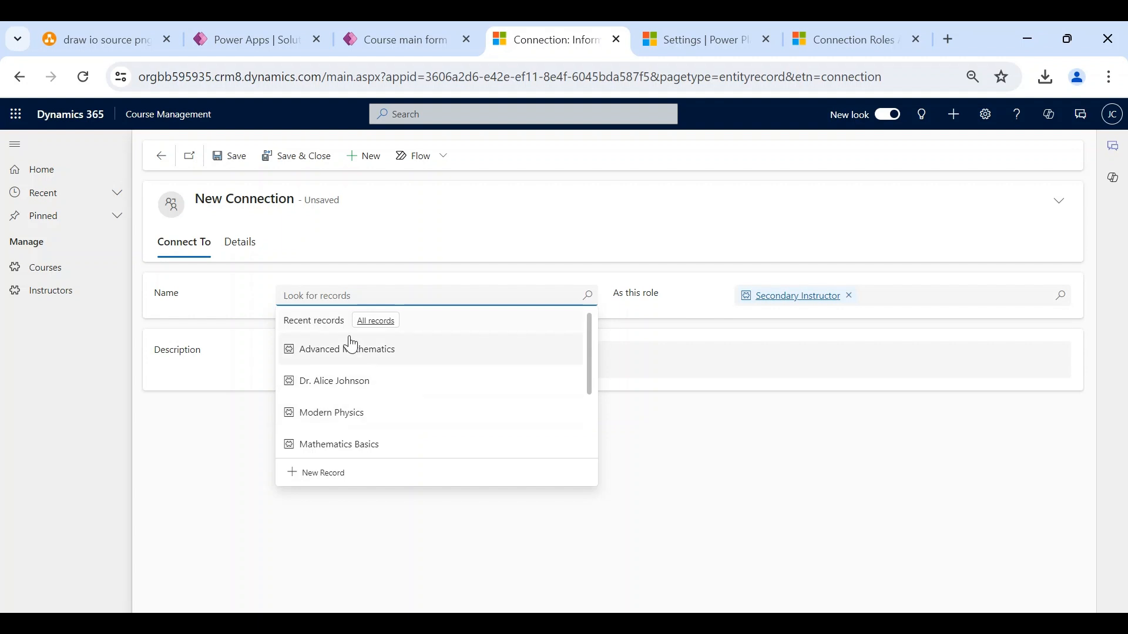
{"action": "left_click", "coordinate": [370, 322]}
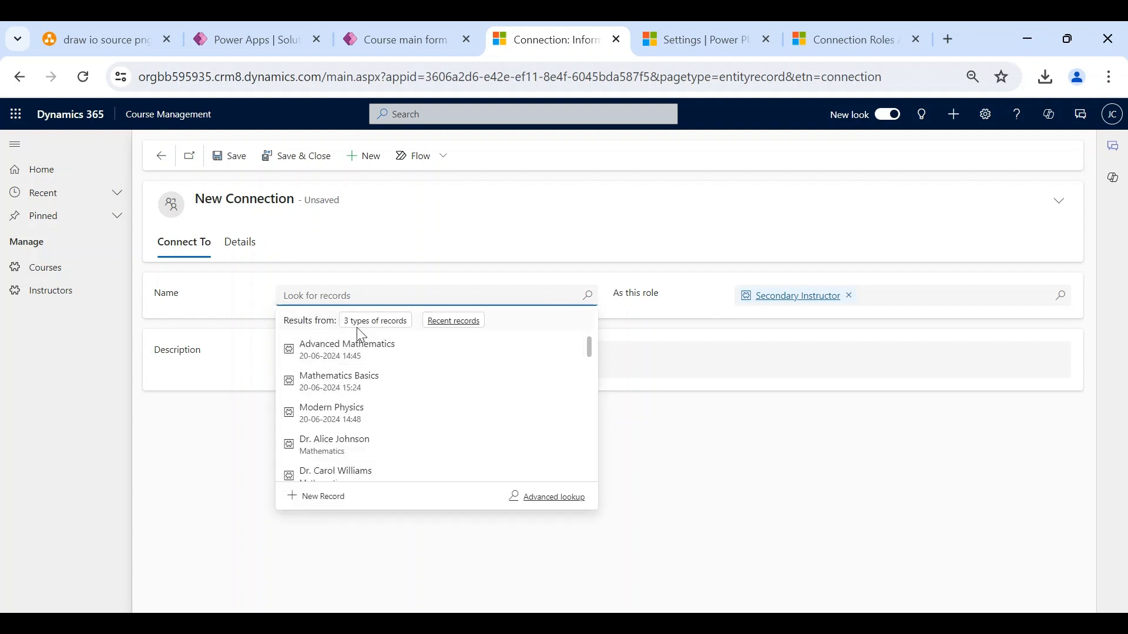
{"action": "left_click", "coordinate": [365, 322]}
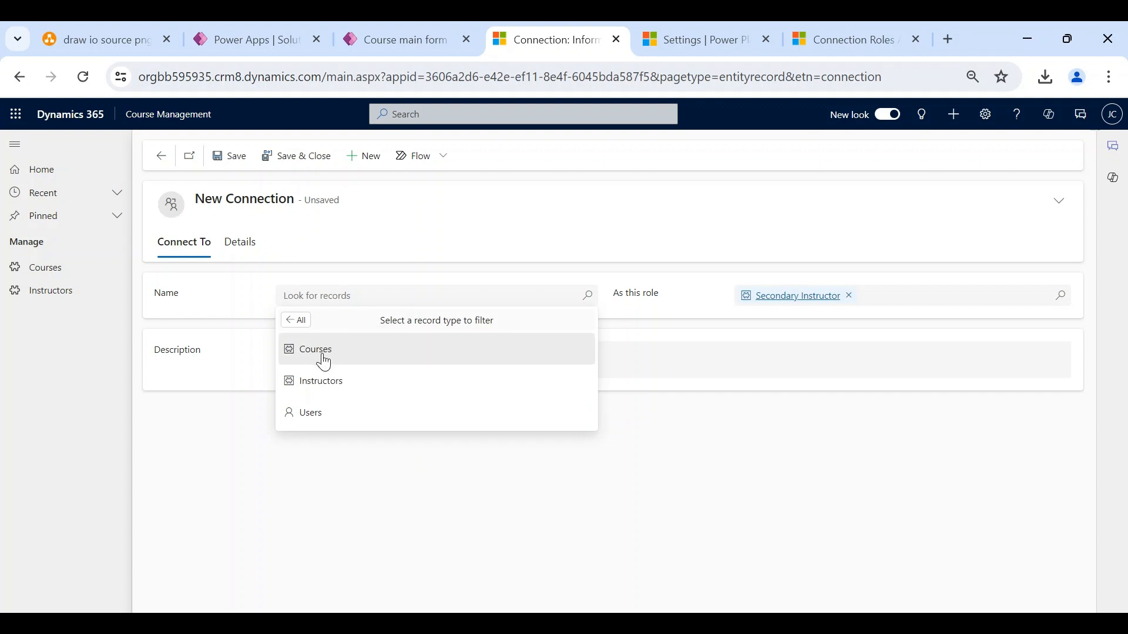
{"action": "left_click", "coordinate": [320, 389]}
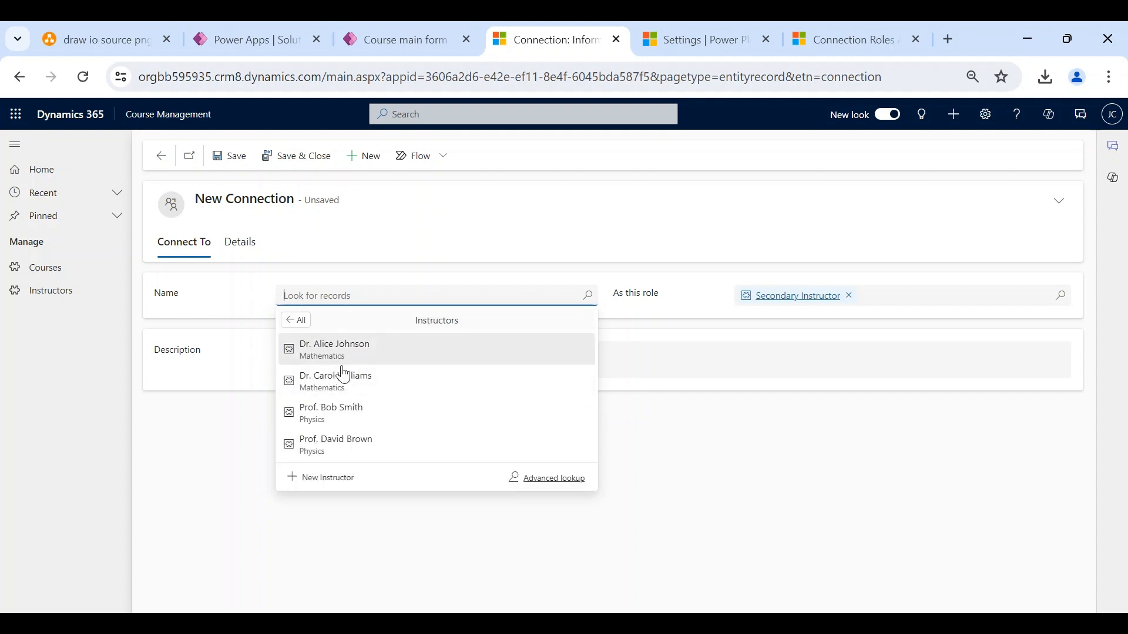
{"action": "left_click", "coordinate": [341, 383]}
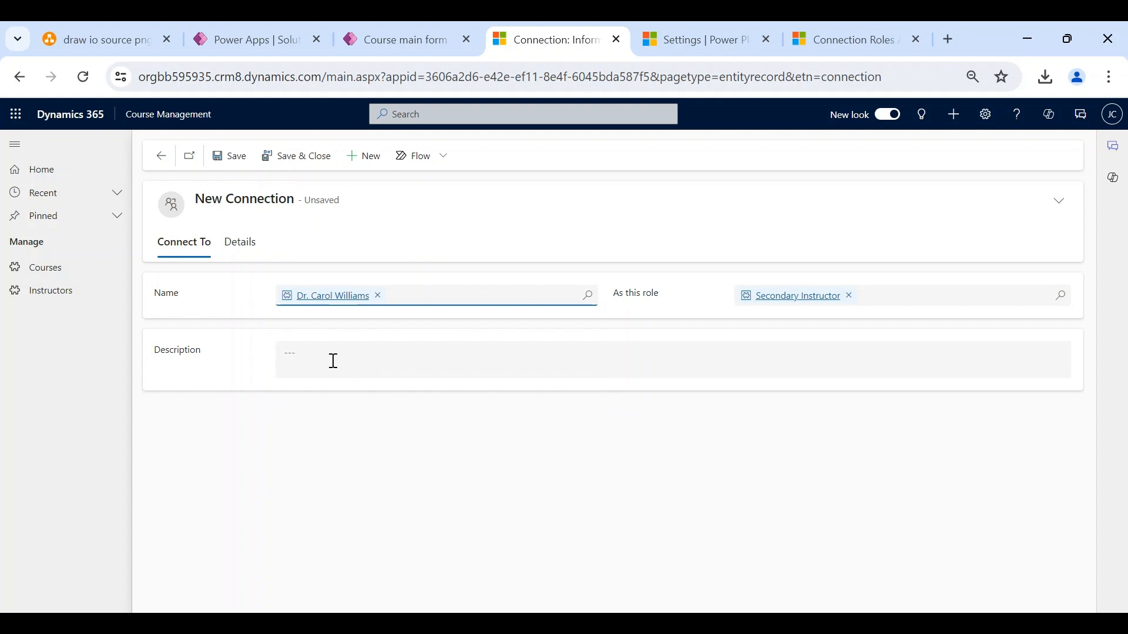
{"action": "left_click", "coordinate": [309, 166]}
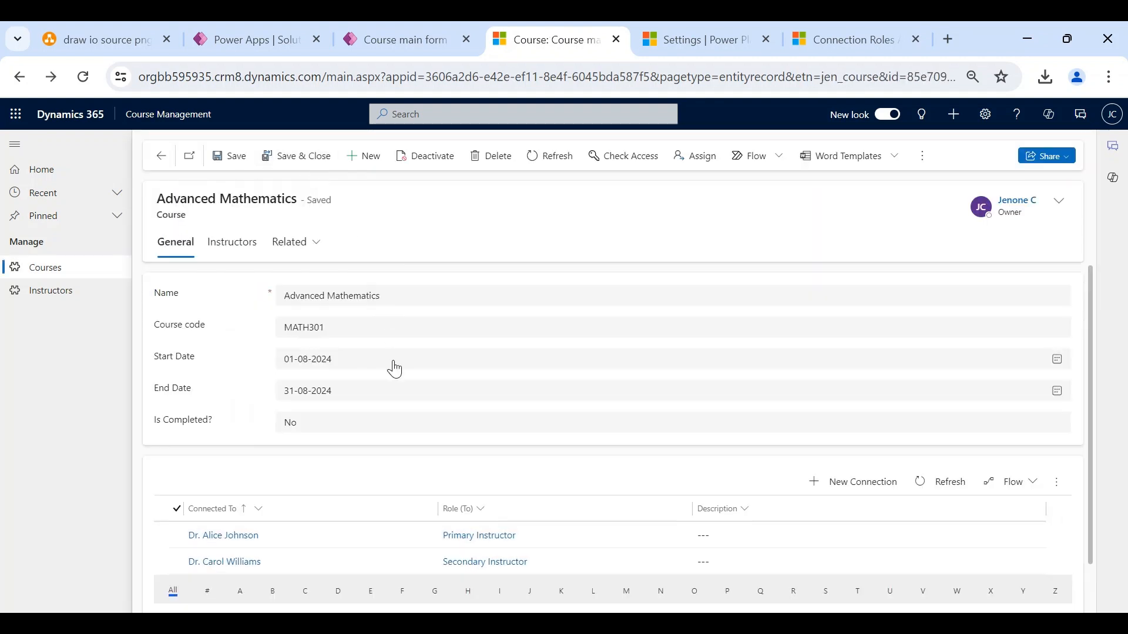
{"action": "scroll", "coordinate": [395, 369], "scroll_direction": "down", "scroll_amount": 1}
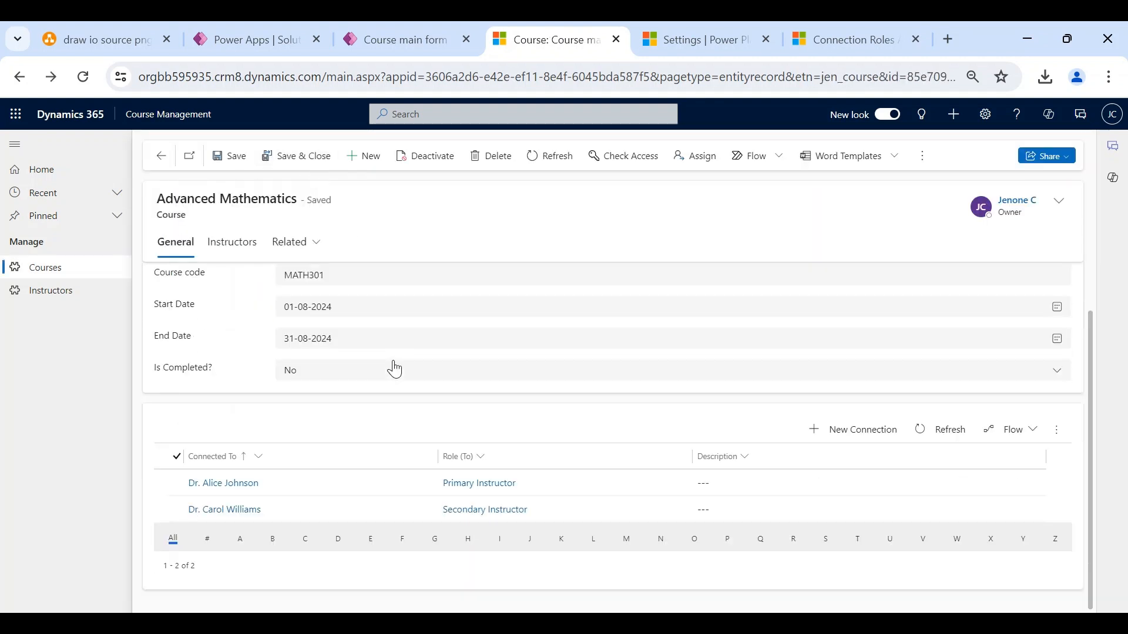
- Add a new connection to the first listed Physics instructor with role Secondary Instructor and save it
{"action": "left_click", "coordinate": [831, 434]}
{"action": "left_click", "coordinate": [832, 294]}
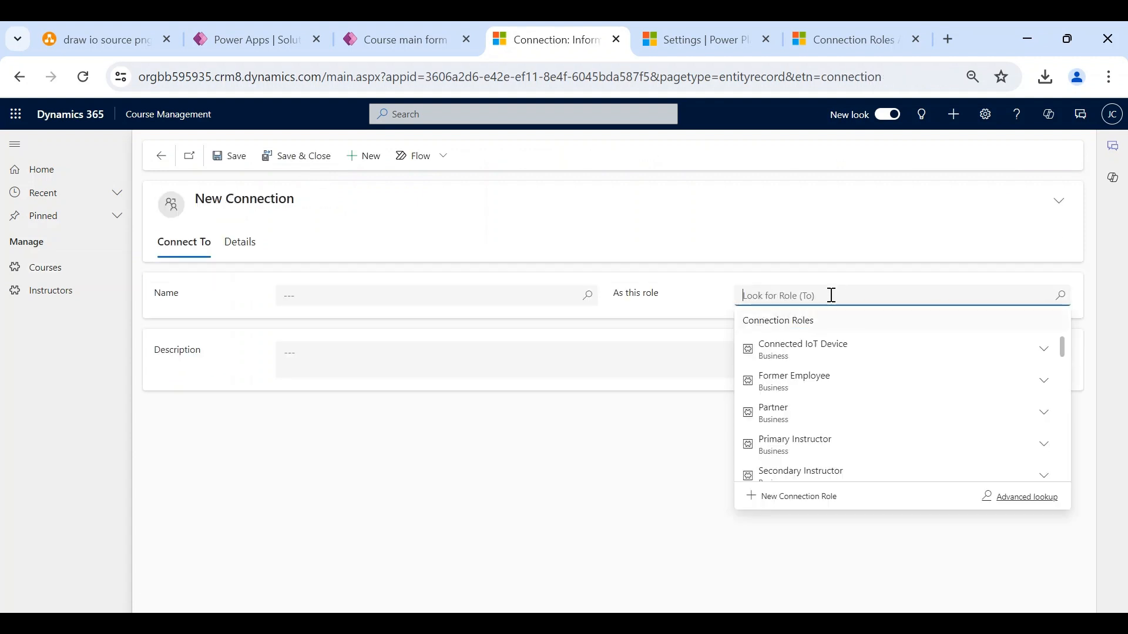
{"action": "scroll", "coordinate": [838, 411], "scroll_direction": "down", "scroll_amount": 1}
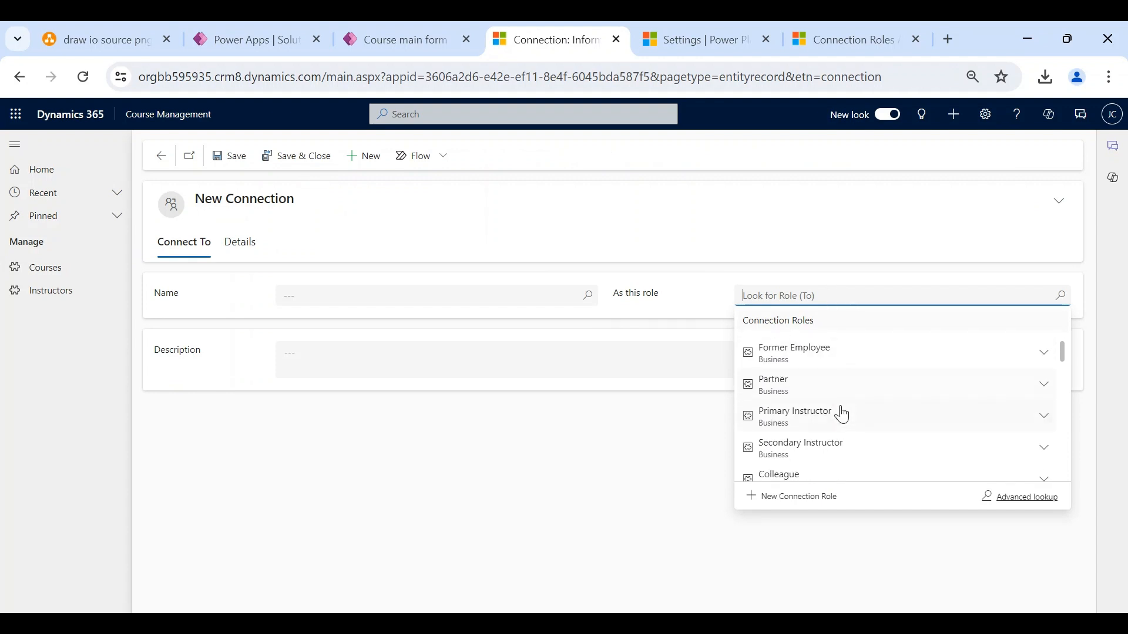
{"action": "left_click", "coordinate": [821, 448]}
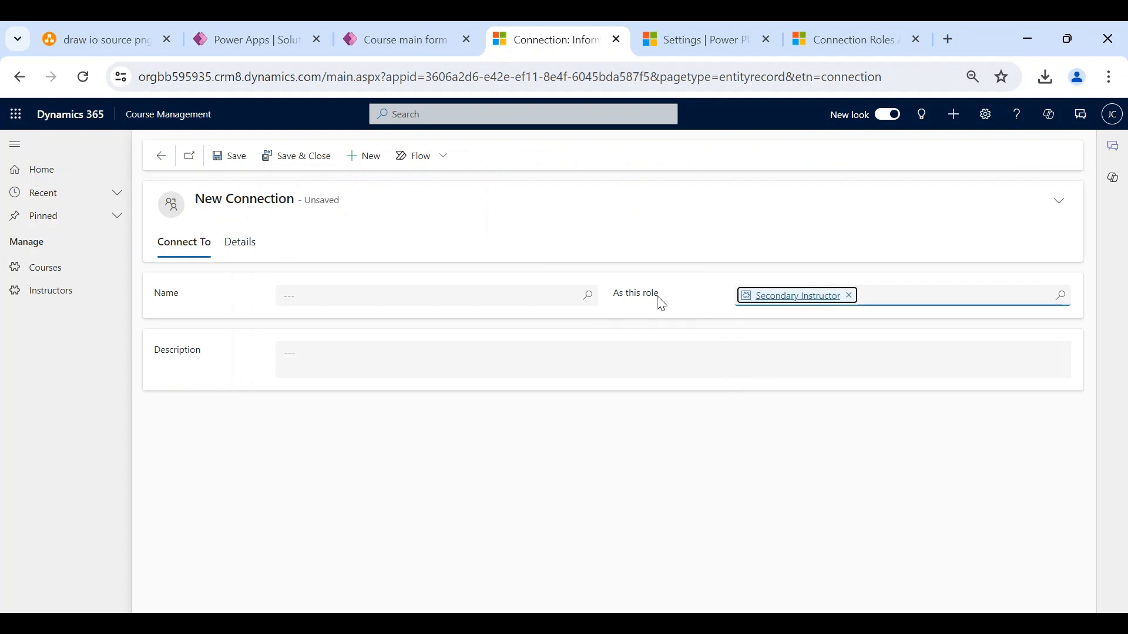
{"action": "left_click", "coordinate": [524, 300]}
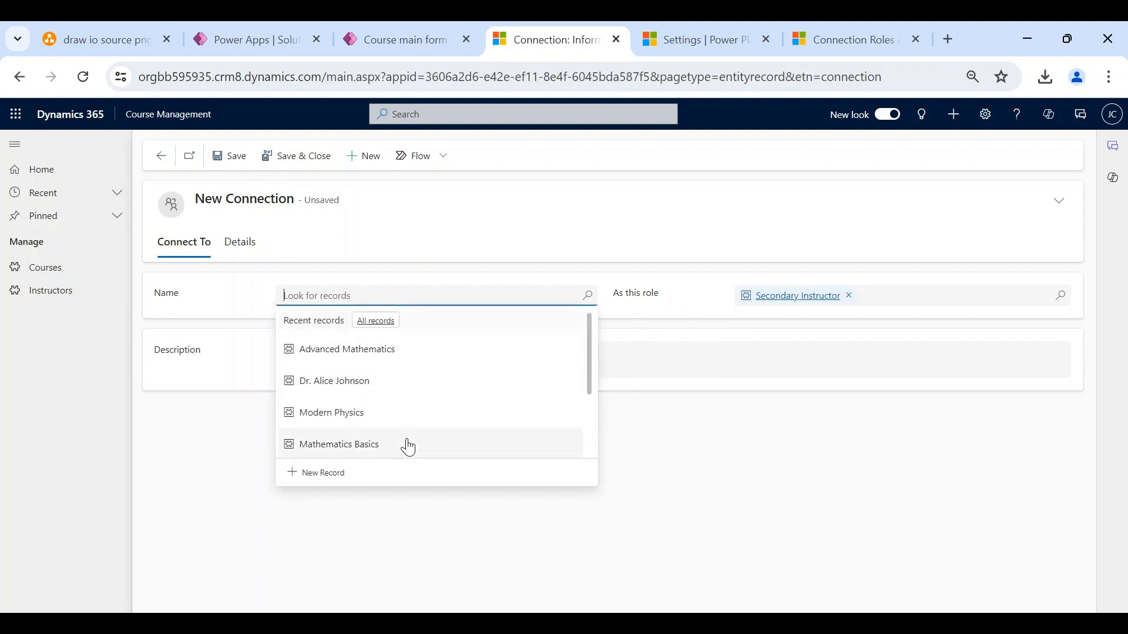
{"action": "left_click", "coordinate": [372, 324]}
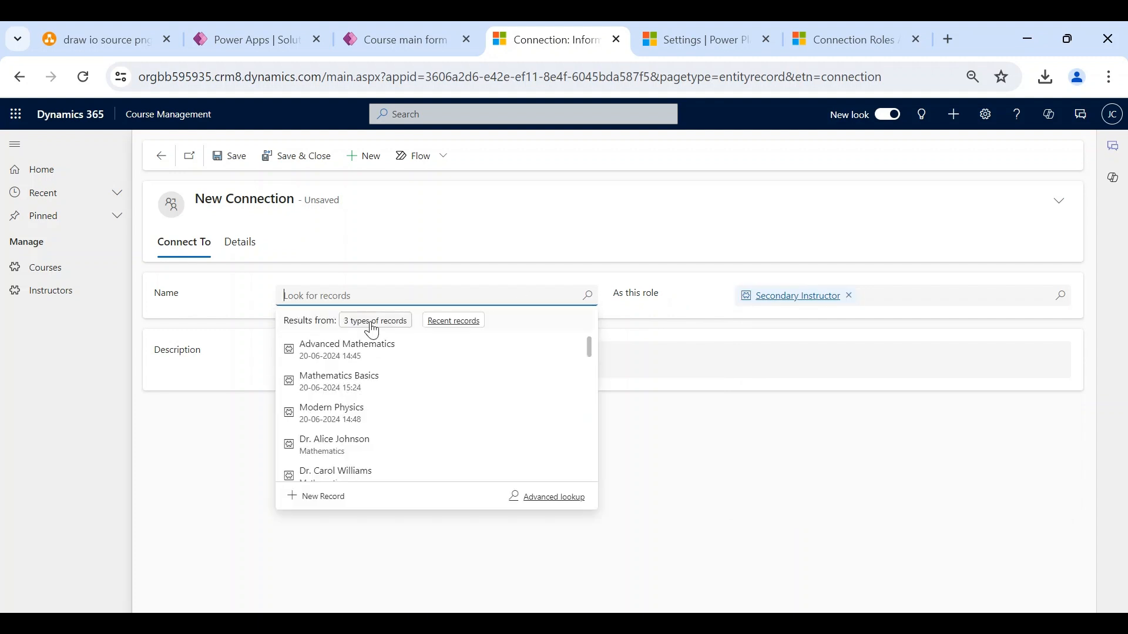
{"action": "left_click", "coordinate": [375, 326]}
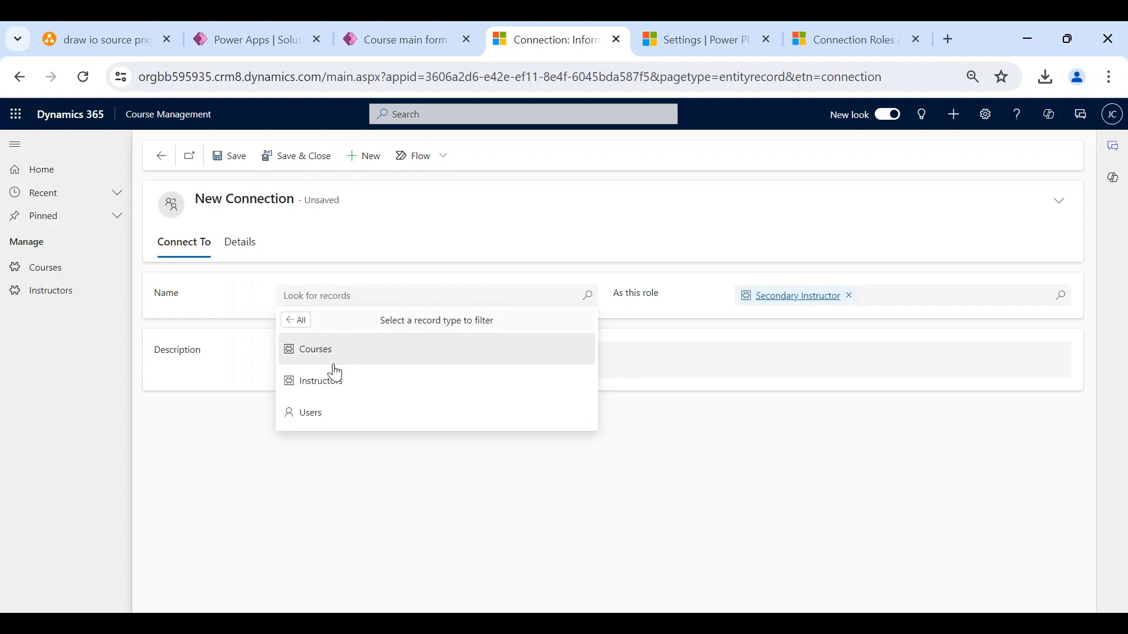
{"action": "left_click", "coordinate": [332, 382]}
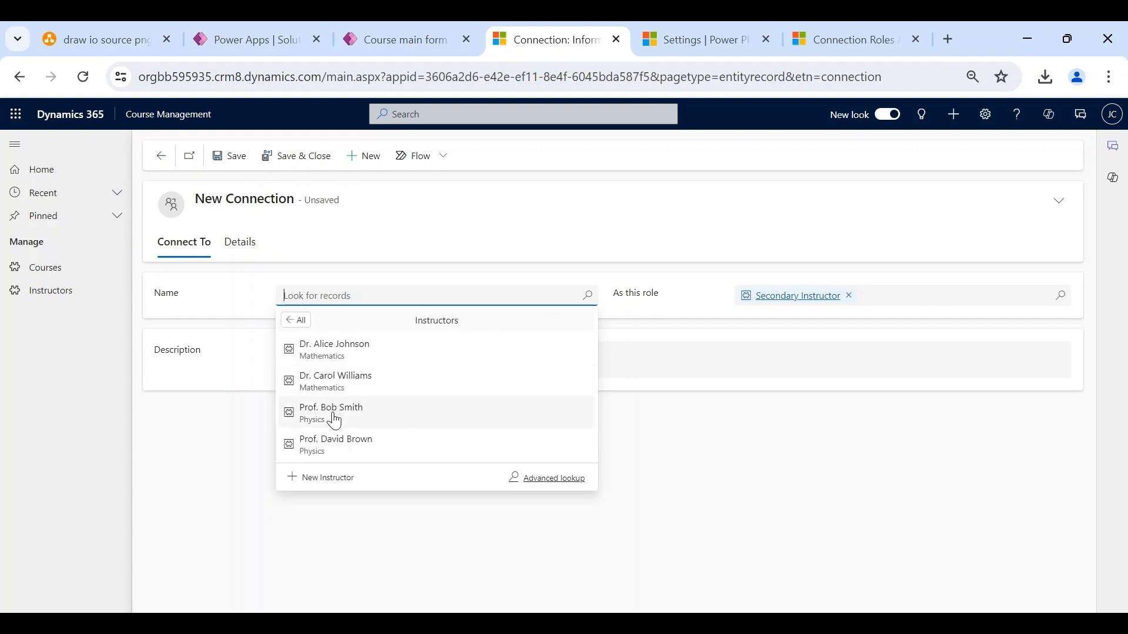
{"action": "left_click", "coordinate": [335, 411]}
{"action": "left_click", "coordinate": [311, 157]}
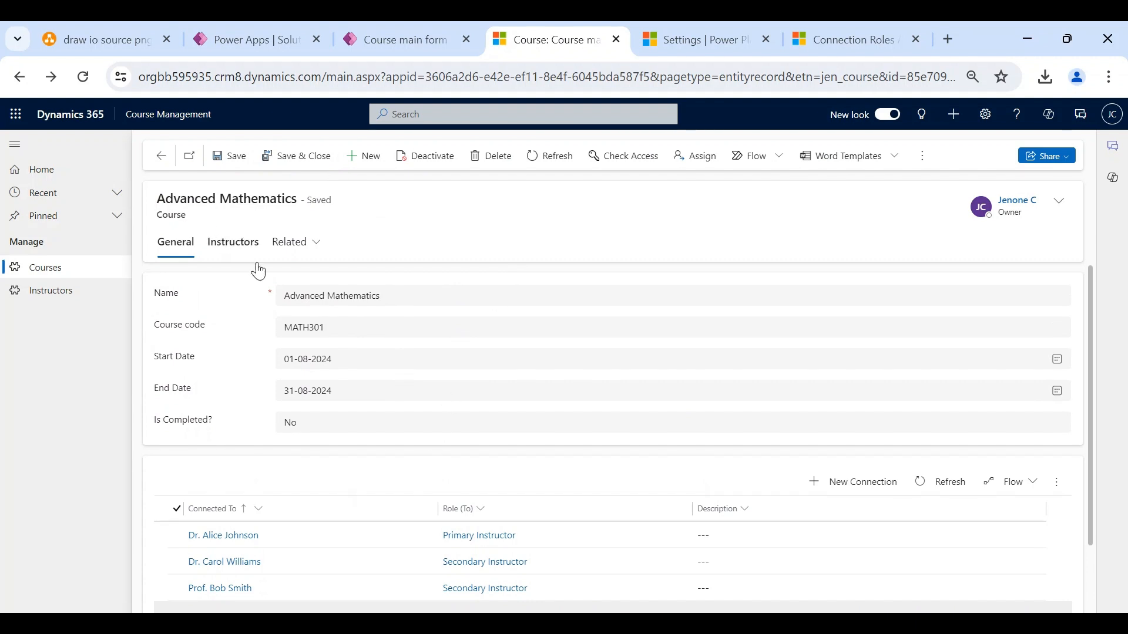
- Check the course's Instructors tab and three connections, then return to the Connection Roles list
{"action": "scroll", "coordinate": [304, 488], "scroll_direction": "down", "scroll_amount": 1}
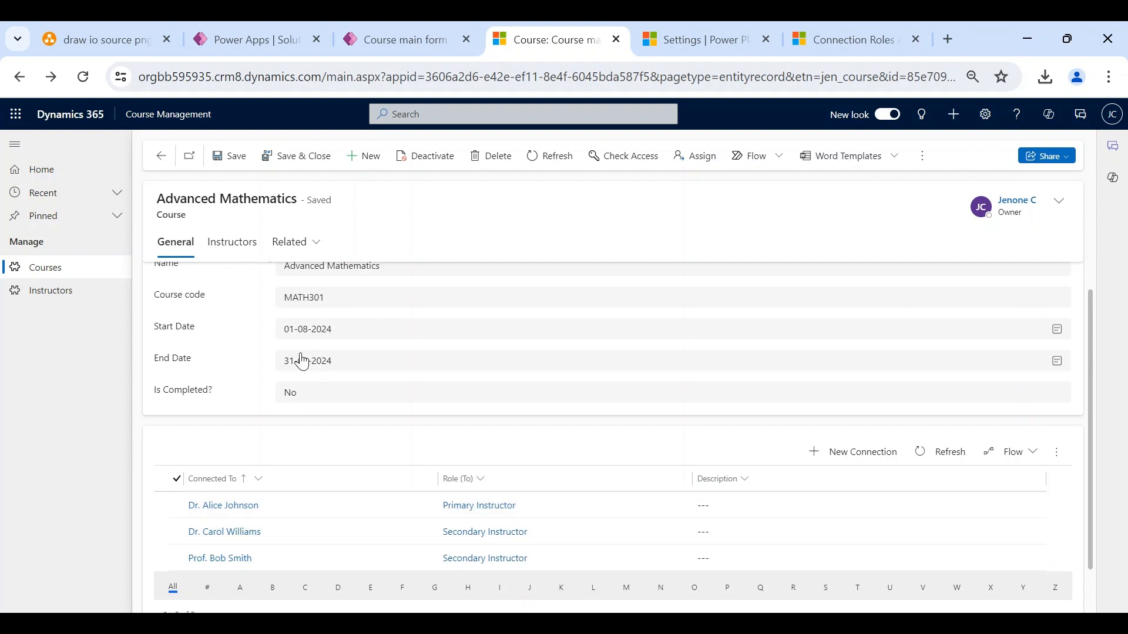
{"action": "left_click", "coordinate": [240, 252]}
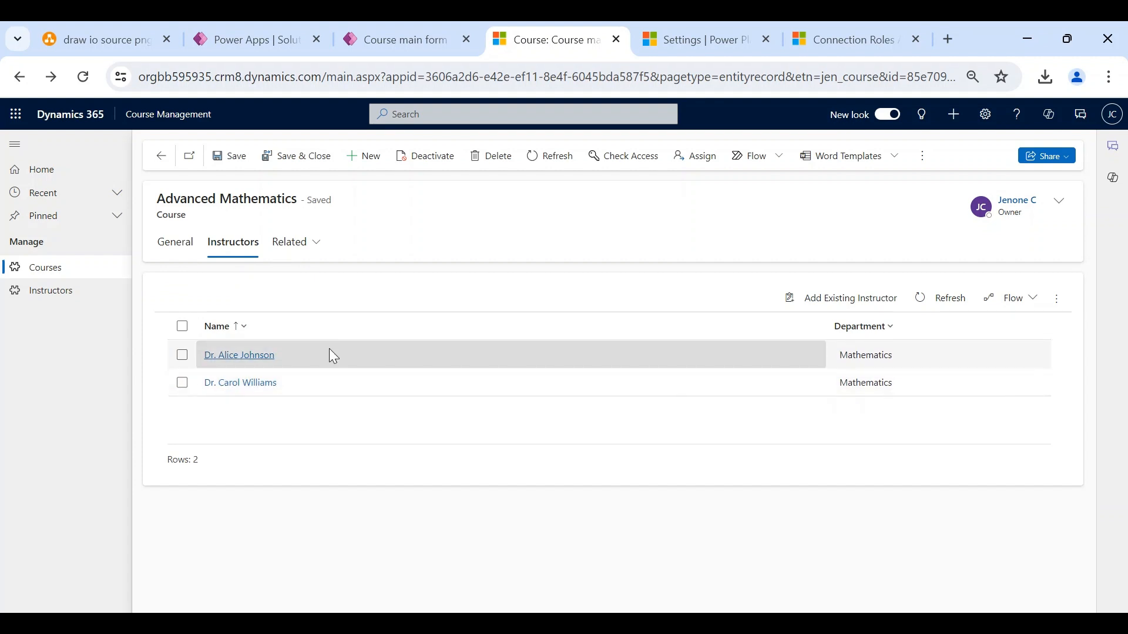
{"action": "left_click", "coordinate": [175, 246]}
{"action": "scroll", "coordinate": [408, 455], "scroll_direction": "down", "scroll_amount": 2}
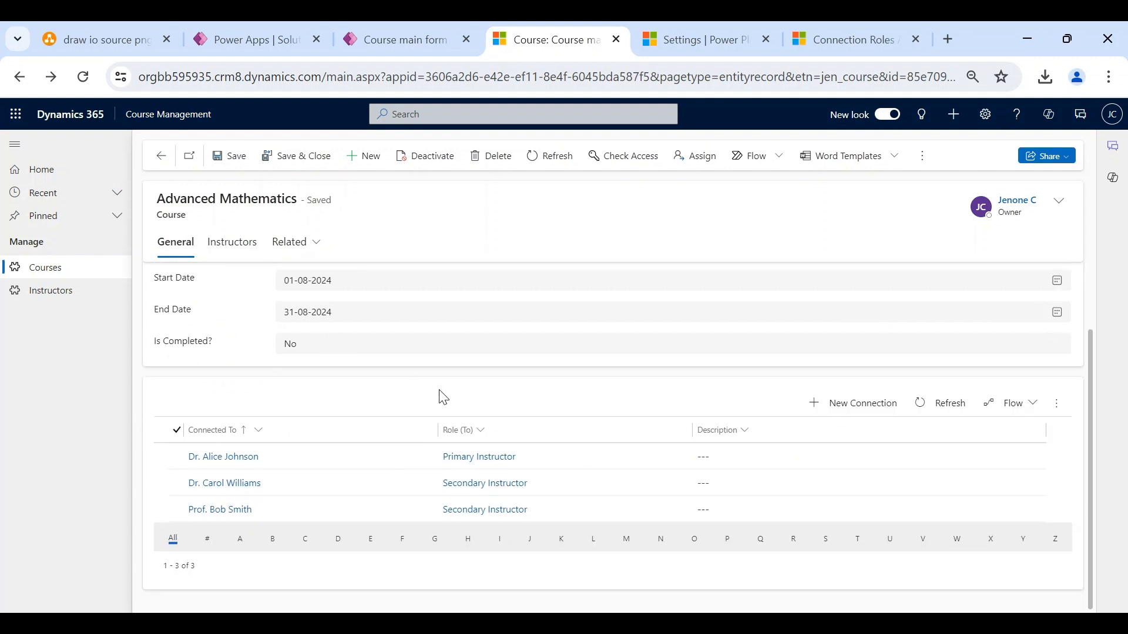
{"action": "left_click", "coordinate": [848, 37]}
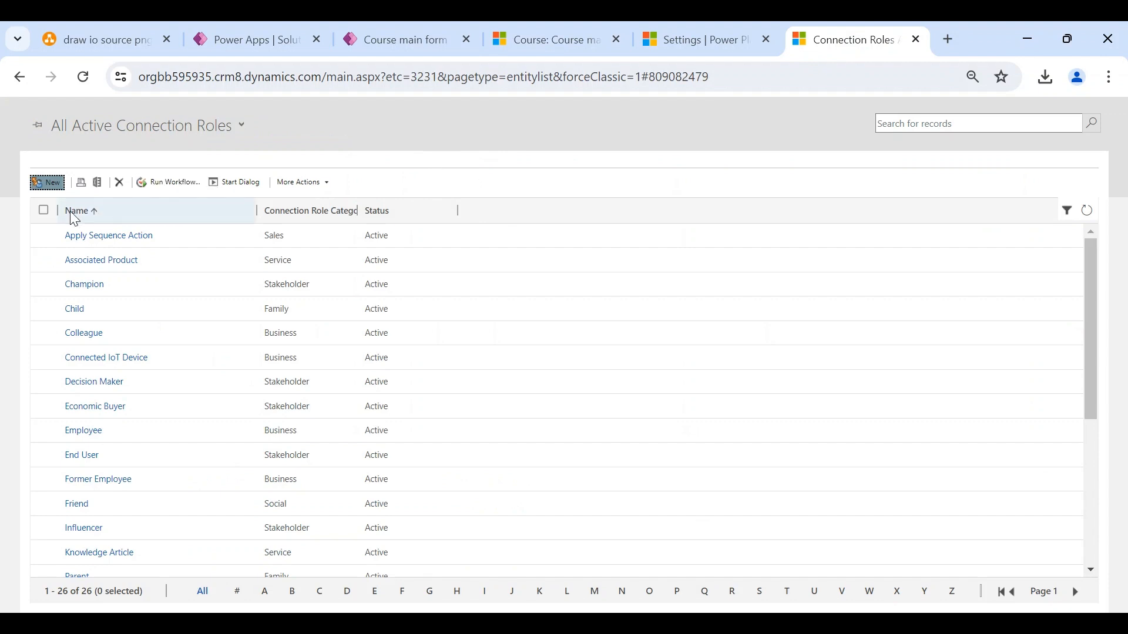
- Review and close the Primary Instructor role, then go to the course's Instructors list
{"action": "scroll", "coordinate": [109, 364], "scroll_direction": "down", "scroll_amount": 3}
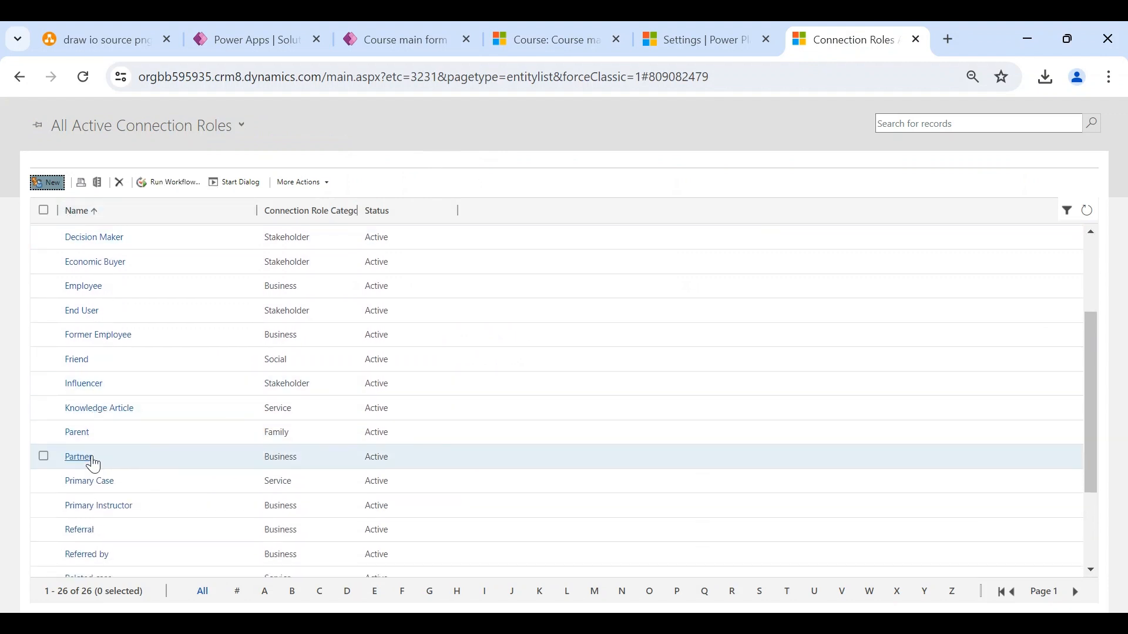
{"action": "scroll", "coordinate": [91, 462], "scroll_direction": "down", "scroll_amount": 1}
{"action": "left_click", "coordinate": [94, 463]}
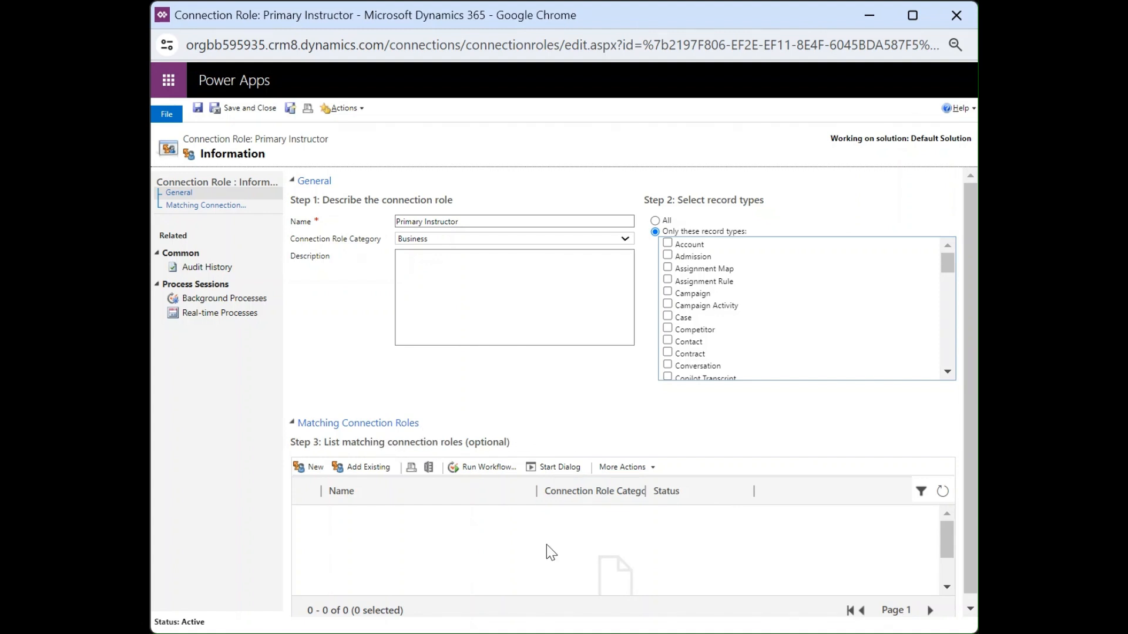
{"action": "left_click", "coordinate": [668, 591]}
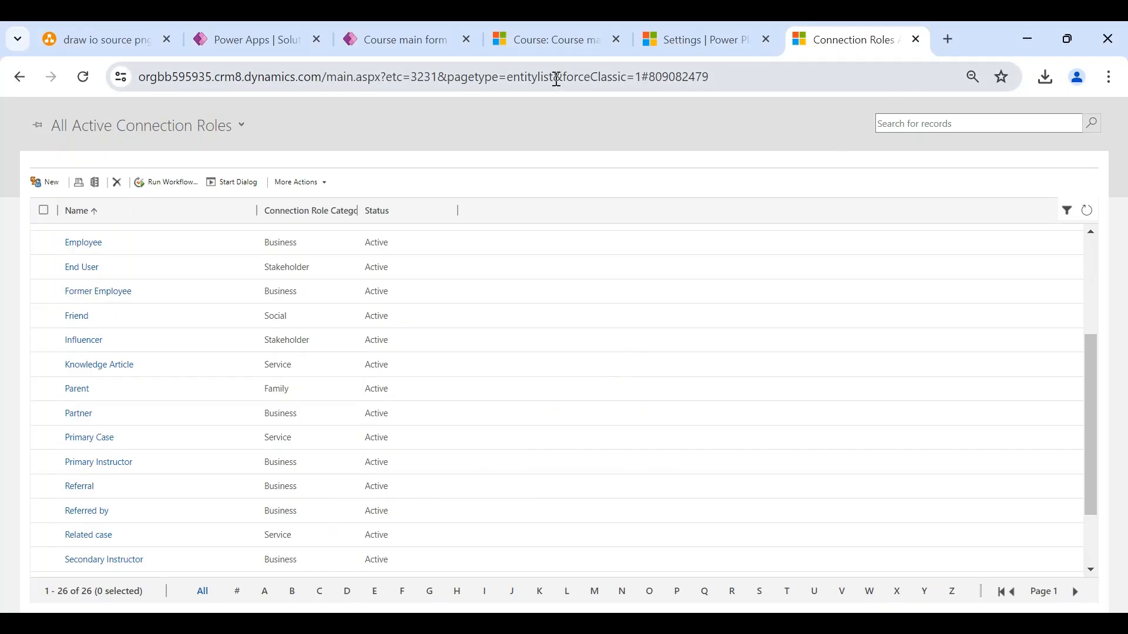
{"action": "left_click", "coordinate": [529, 46]}
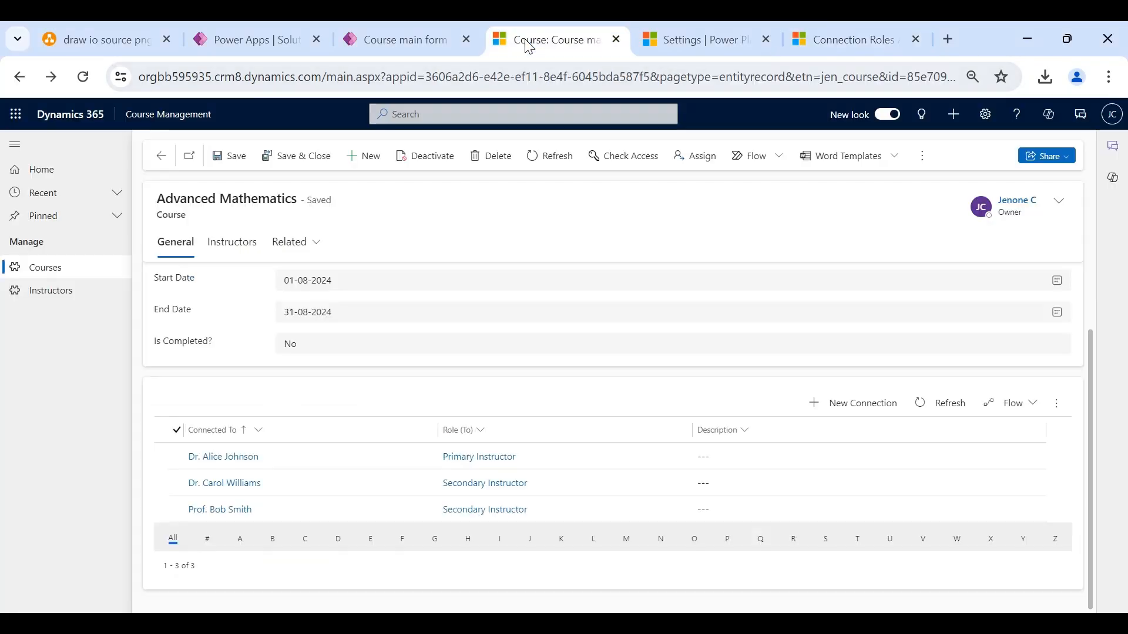
{"action": "left_click", "coordinate": [55, 294]}
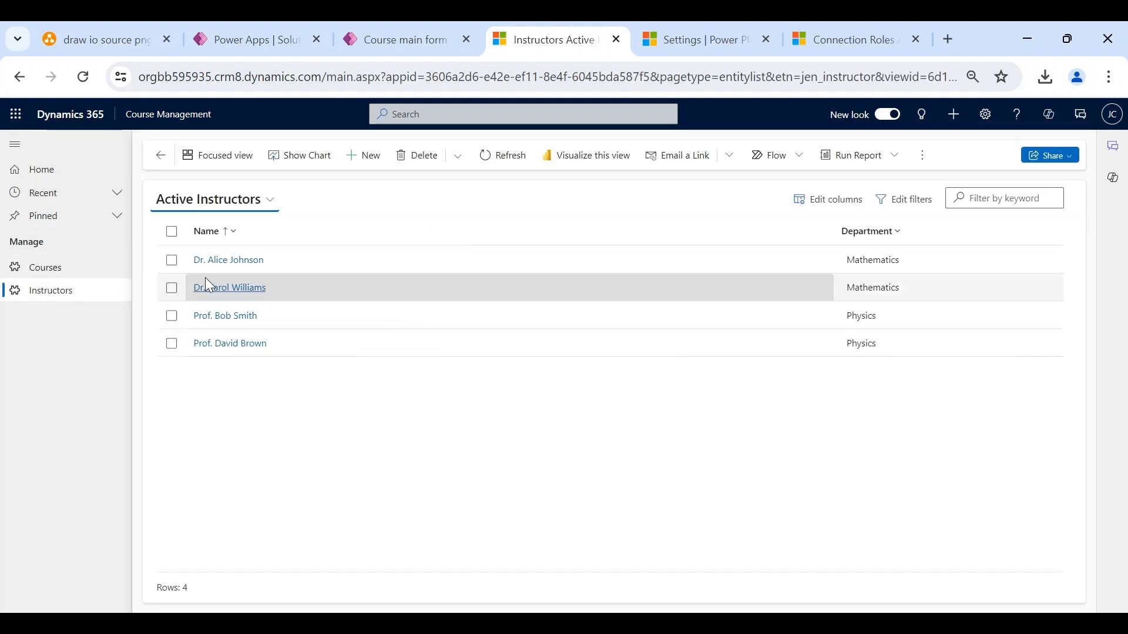
- Open the first instructor, close the Course form editor, and return to the Power Apps solution
{"action": "left_click", "coordinate": [233, 262]}
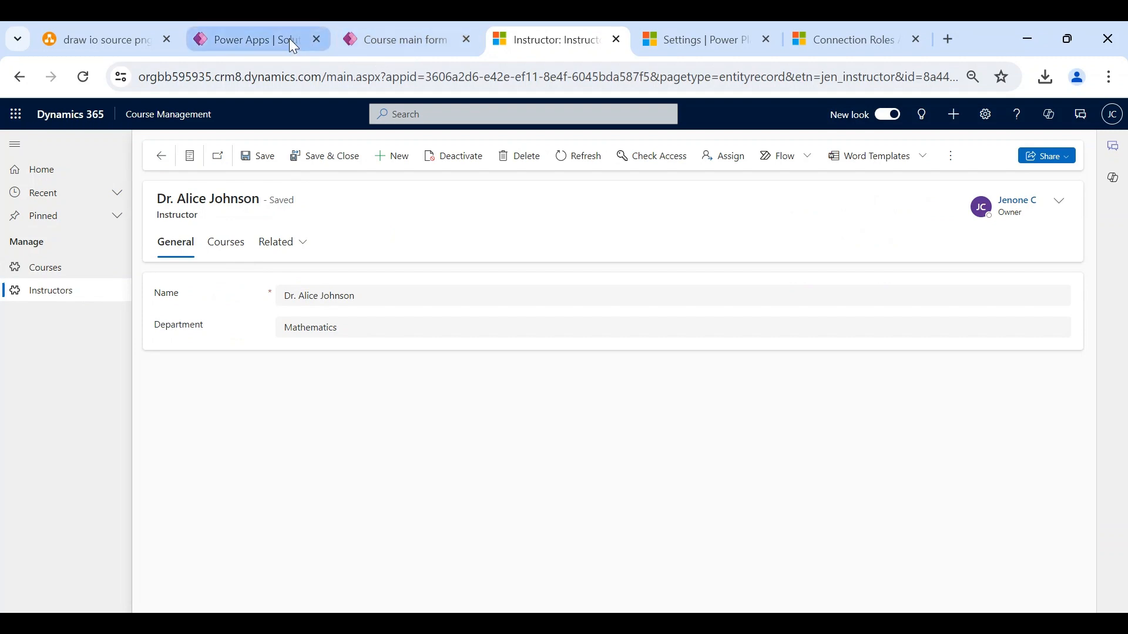
{"action": "left_click", "coordinate": [466, 40]}
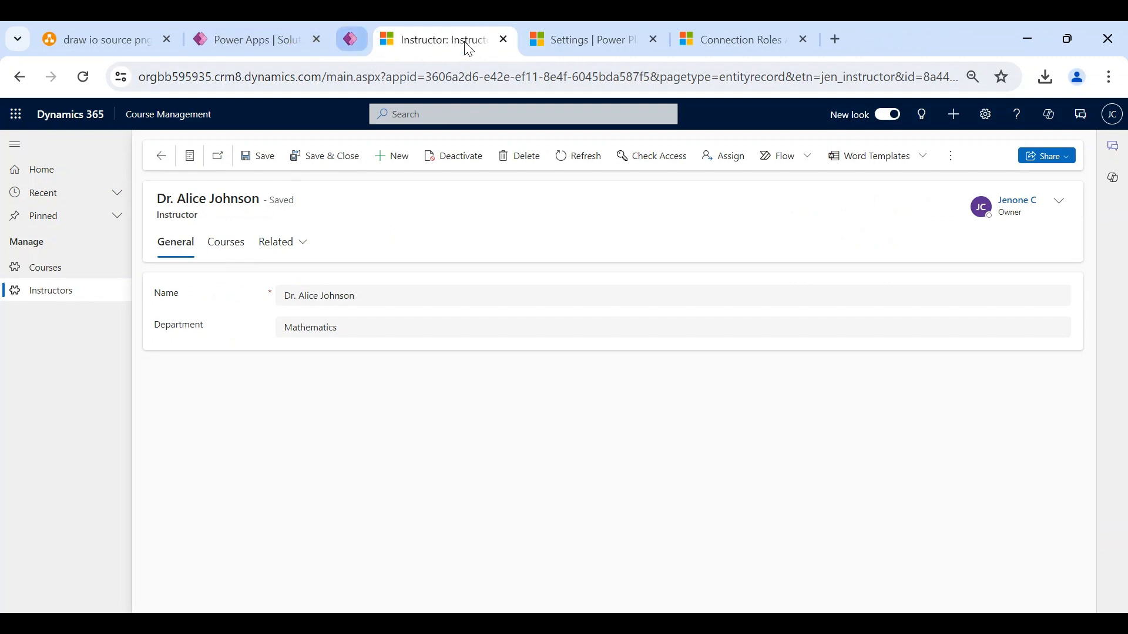
{"action": "left_click", "coordinate": [285, 44]}
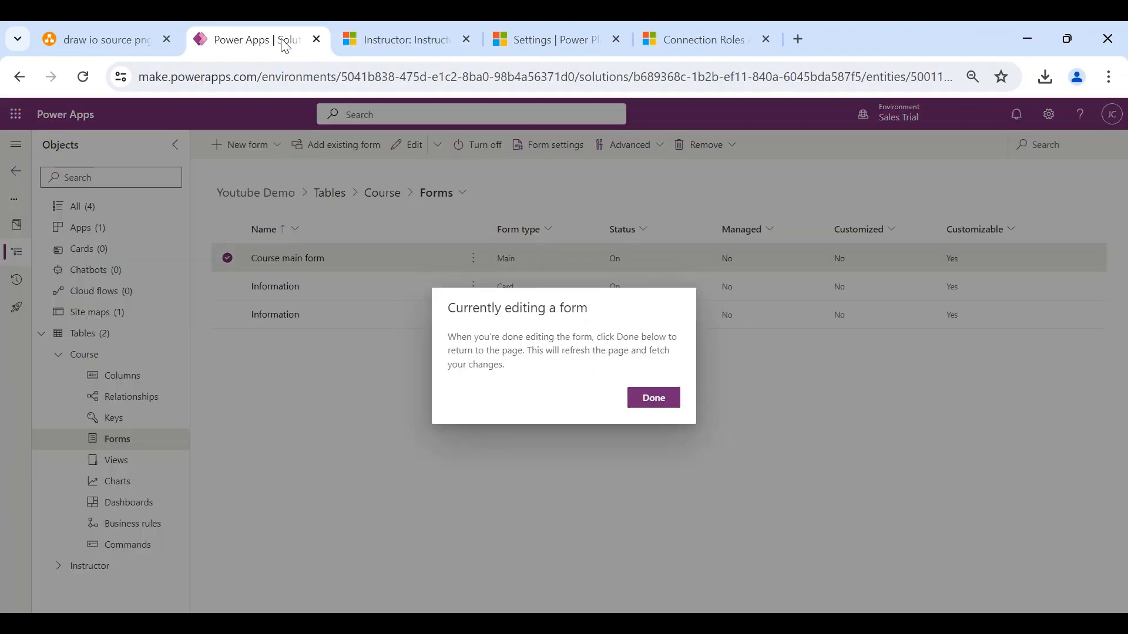
- Dismiss the editing notice and open the Instructor main form for editing in a new tab
{"action": "left_click", "coordinate": [654, 398]}
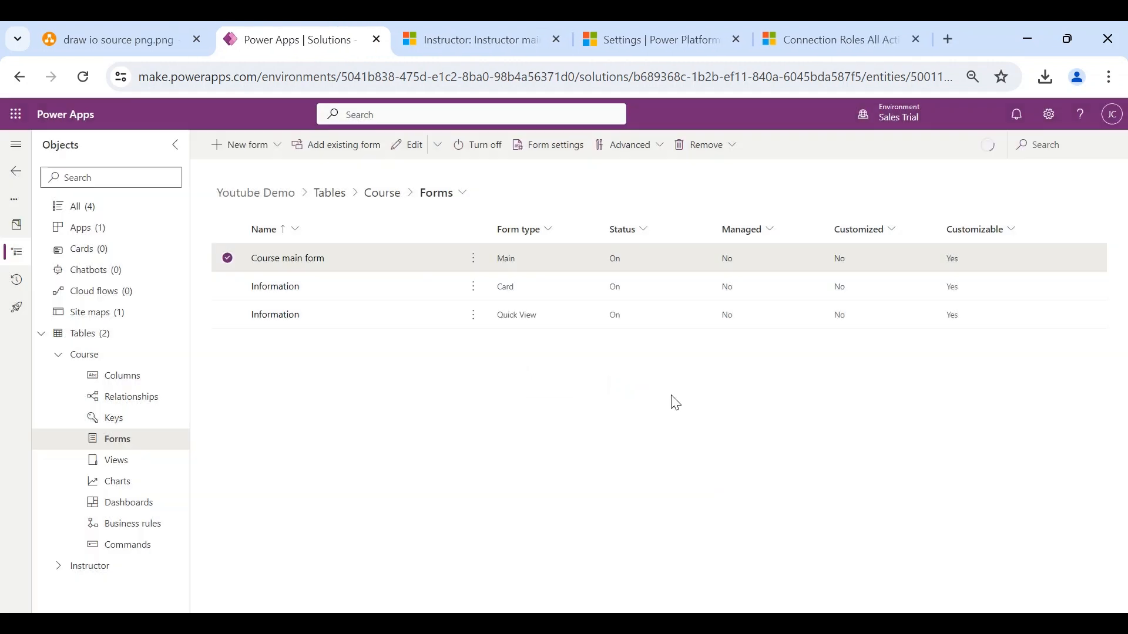
{"action": "left_click", "coordinate": [59, 355]}
{"action": "left_click", "coordinate": [64, 376]}
{"action": "left_click", "coordinate": [132, 467]}
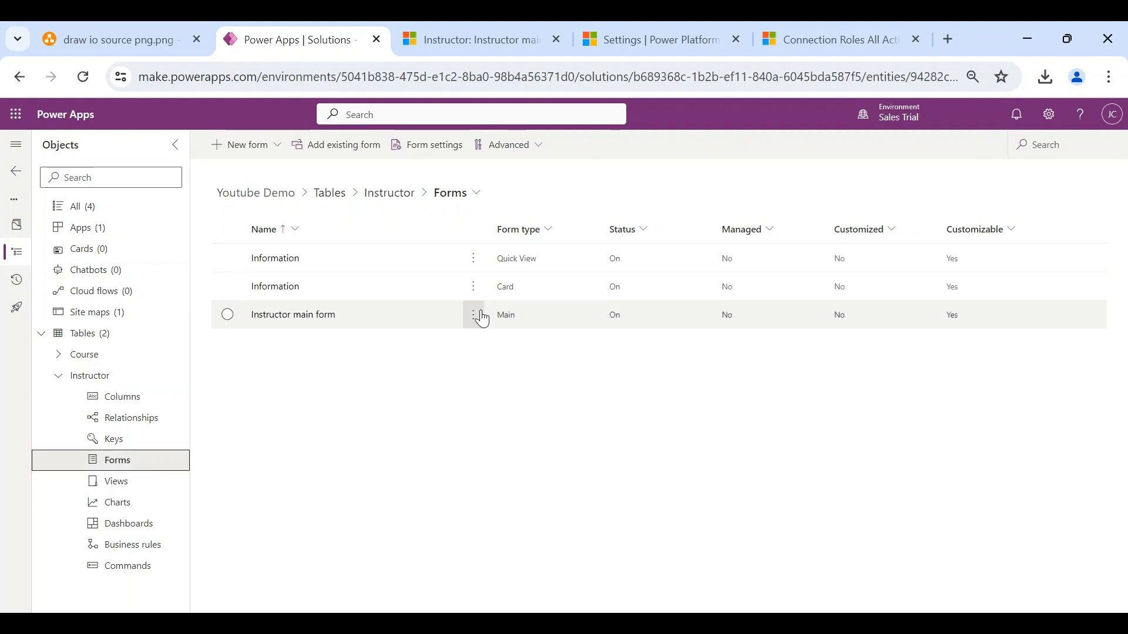
{"action": "left_click", "coordinate": [473, 316]}
{"action": "left_click", "coordinate": [572, 340]}
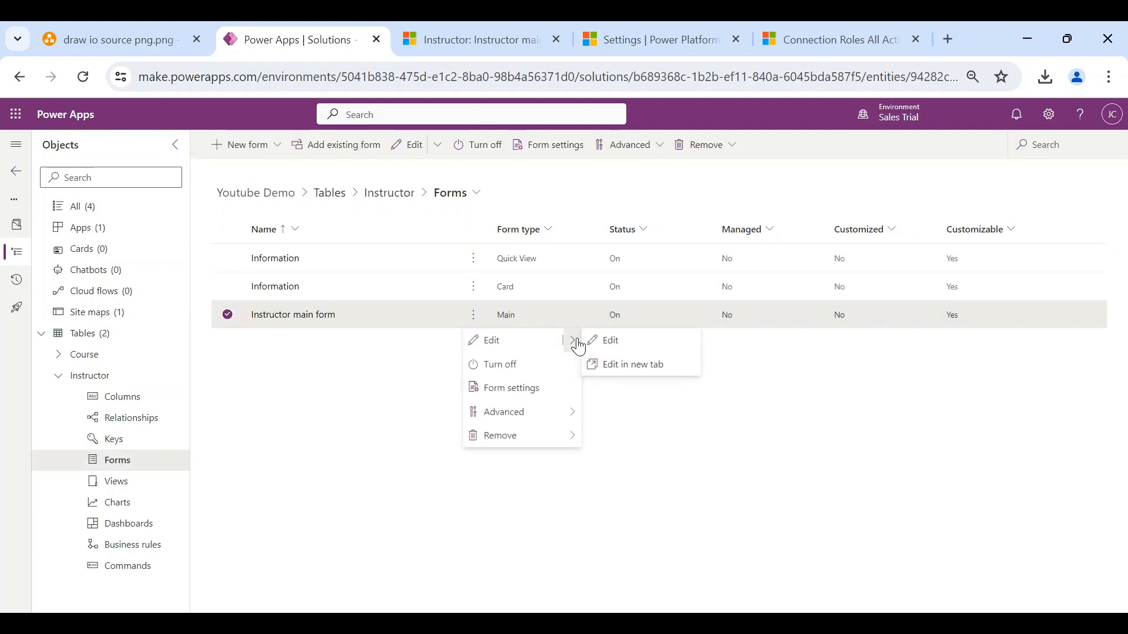
{"action": "left_click", "coordinate": [626, 367]}
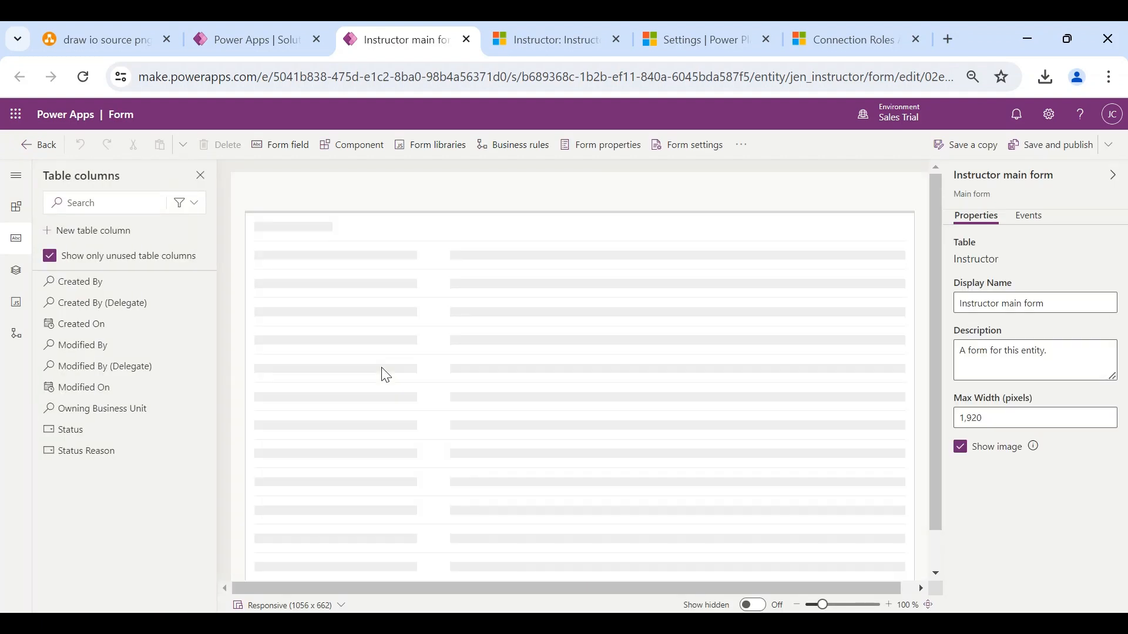
- Add a one-column section with a hidden label below the General section of the Instructor form
{"action": "left_click", "coordinate": [263, 268]}
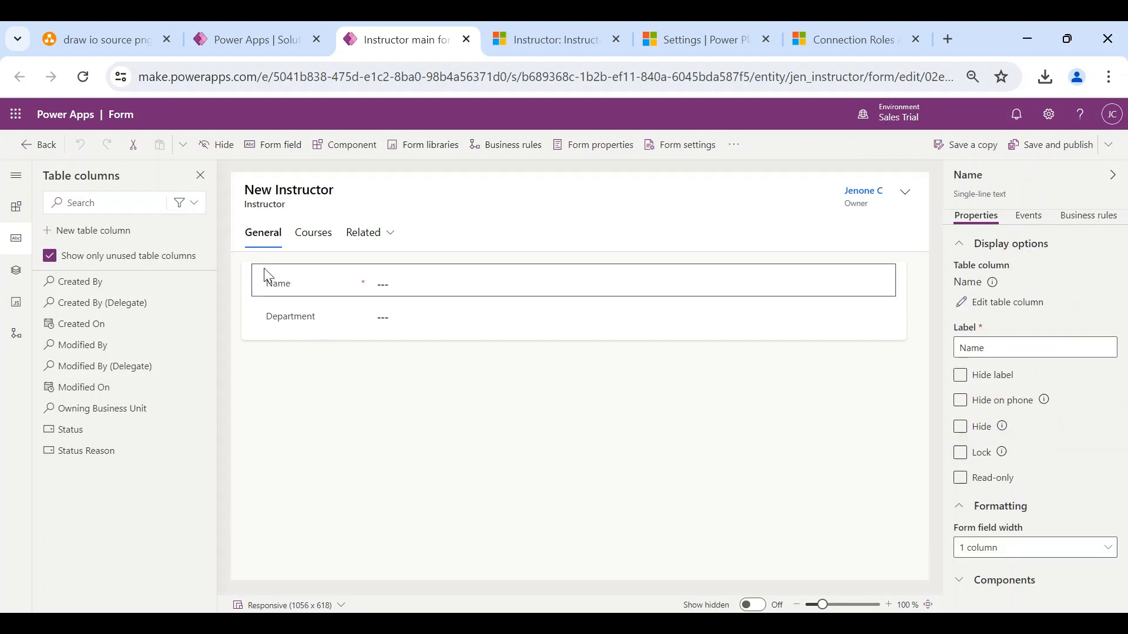
{"action": "left_click", "coordinate": [241, 271]}
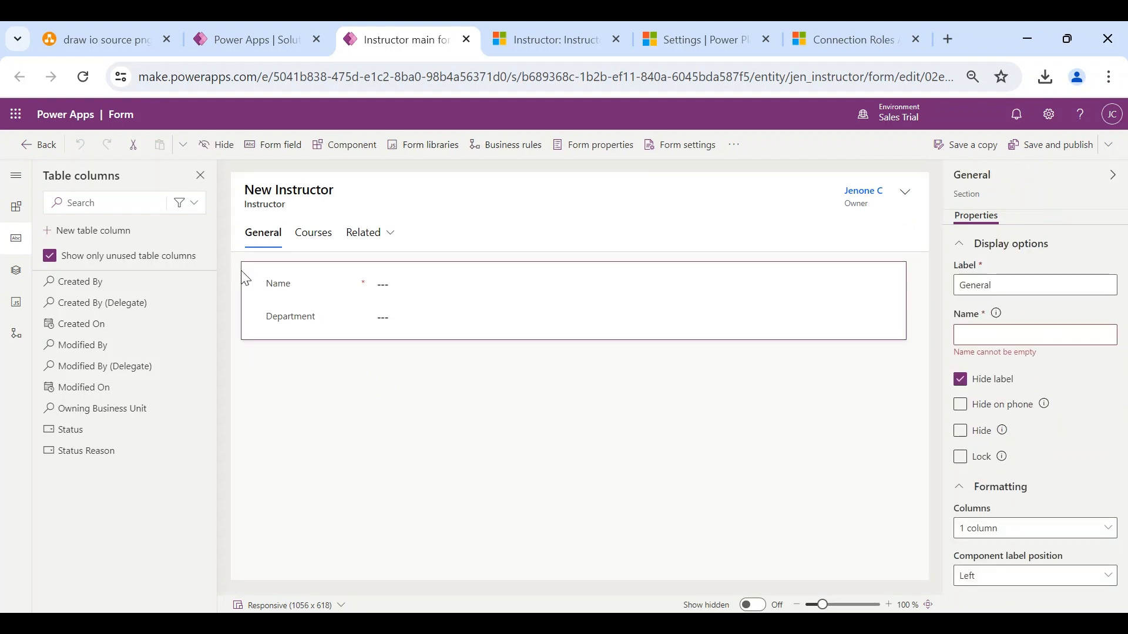
{"action": "left_click", "coordinate": [16, 206]}
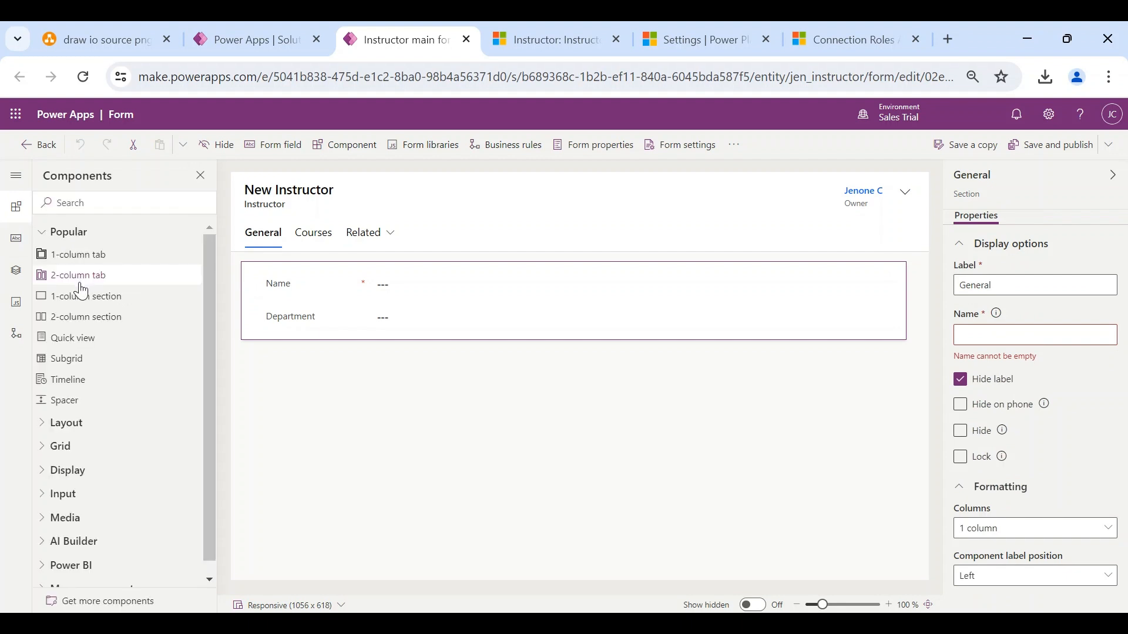
{"action": "left_click", "coordinate": [84, 296]}
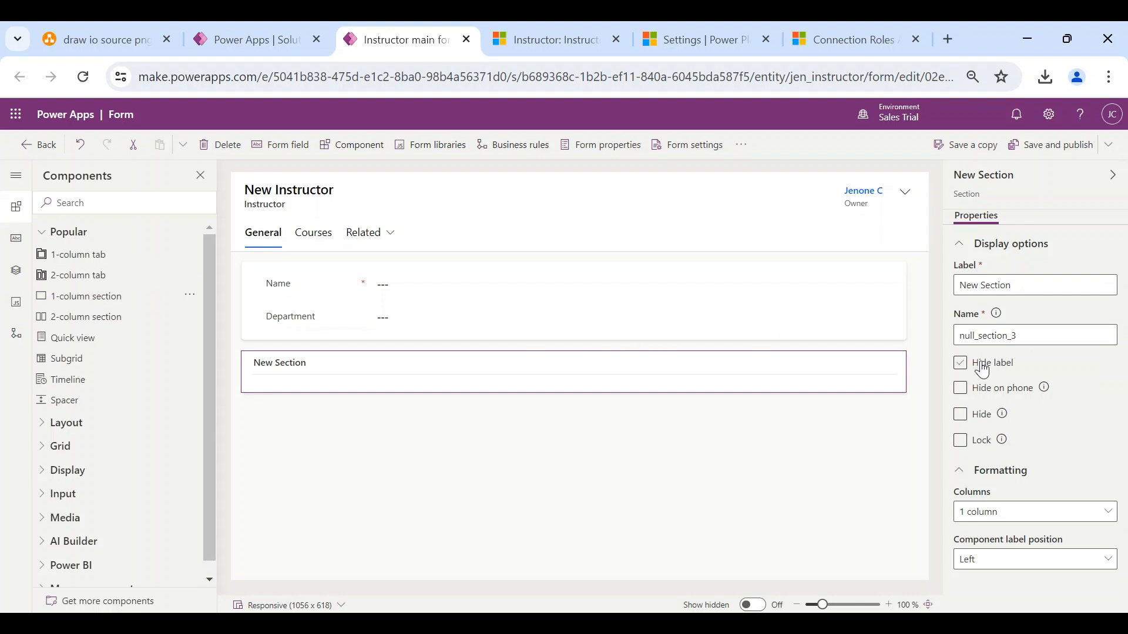
{"action": "left_click", "coordinate": [960, 363]}
- Insert a subgrid of related Connections (Connected From) records into the new section
{"action": "left_click", "coordinate": [77, 358]}
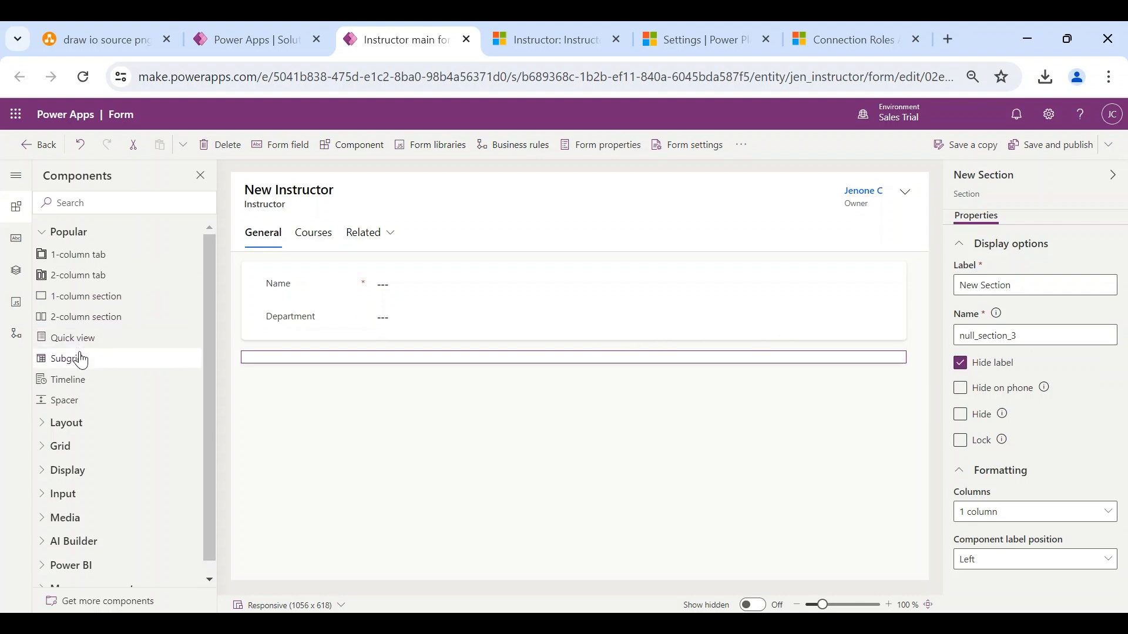
{"action": "left_click", "coordinate": [235, 247]}
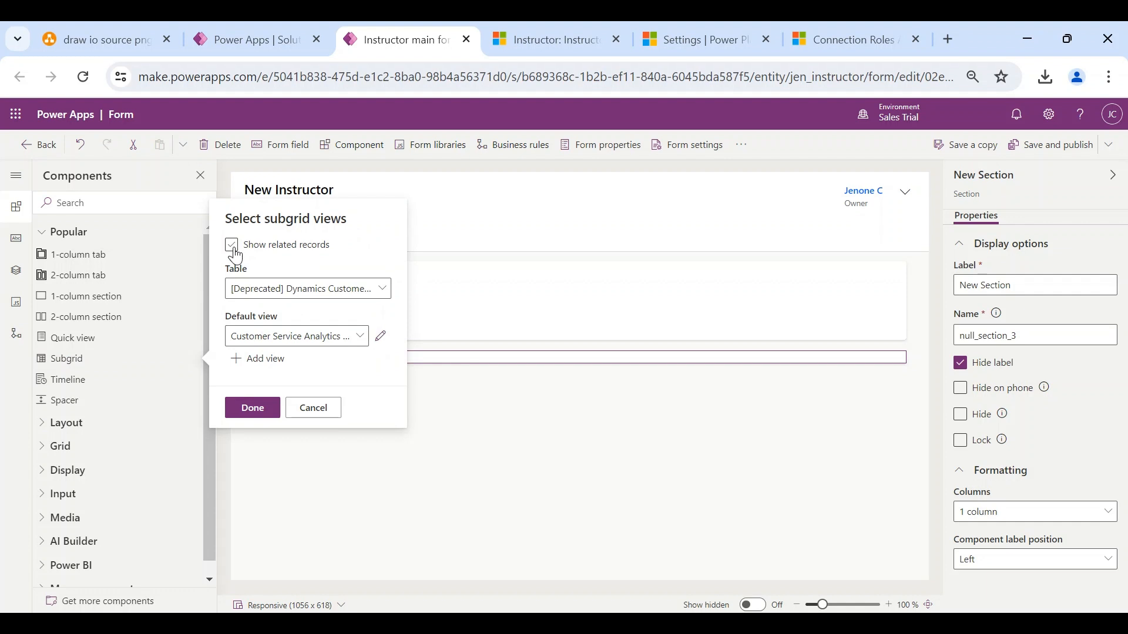
{"action": "left_click", "coordinate": [301, 294]}
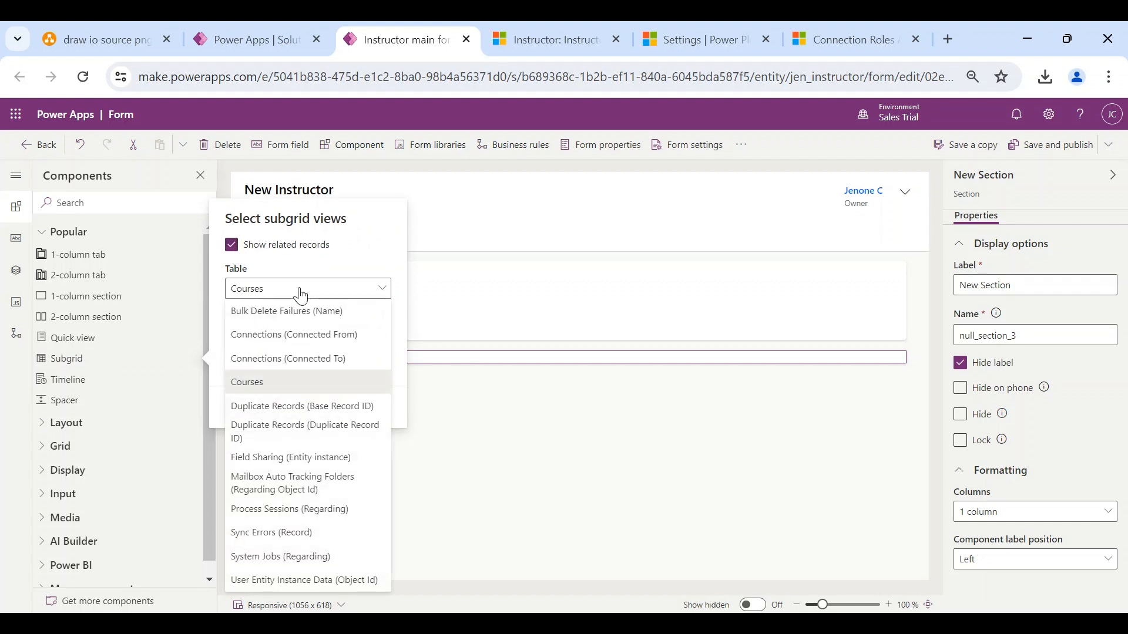
{"action": "left_click", "coordinate": [302, 337]}
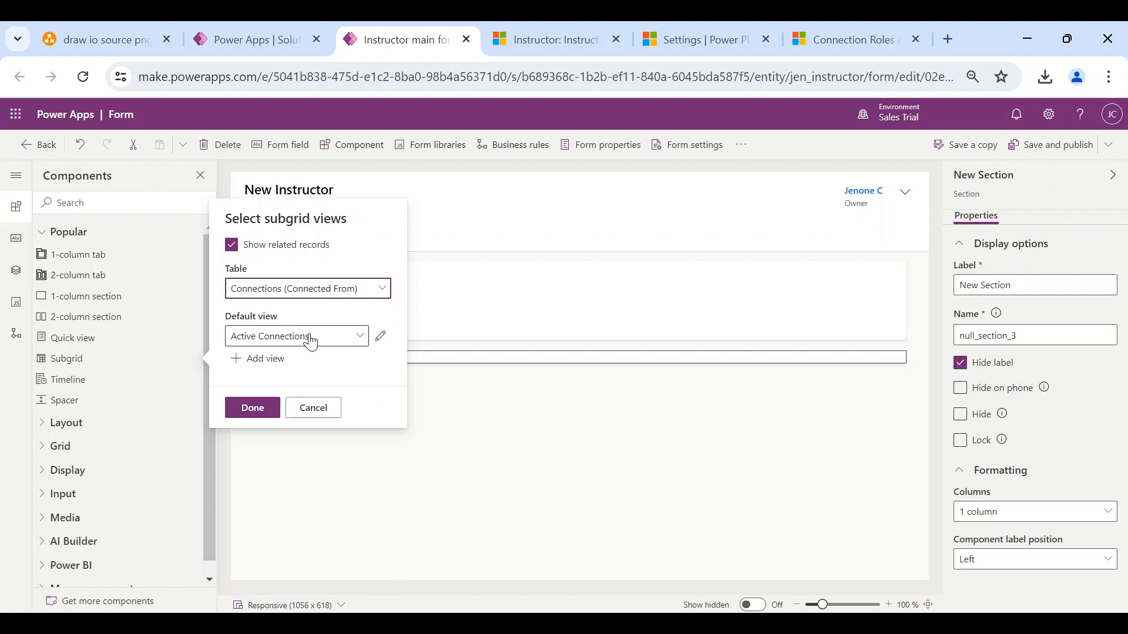
{"action": "left_click", "coordinate": [265, 414]}
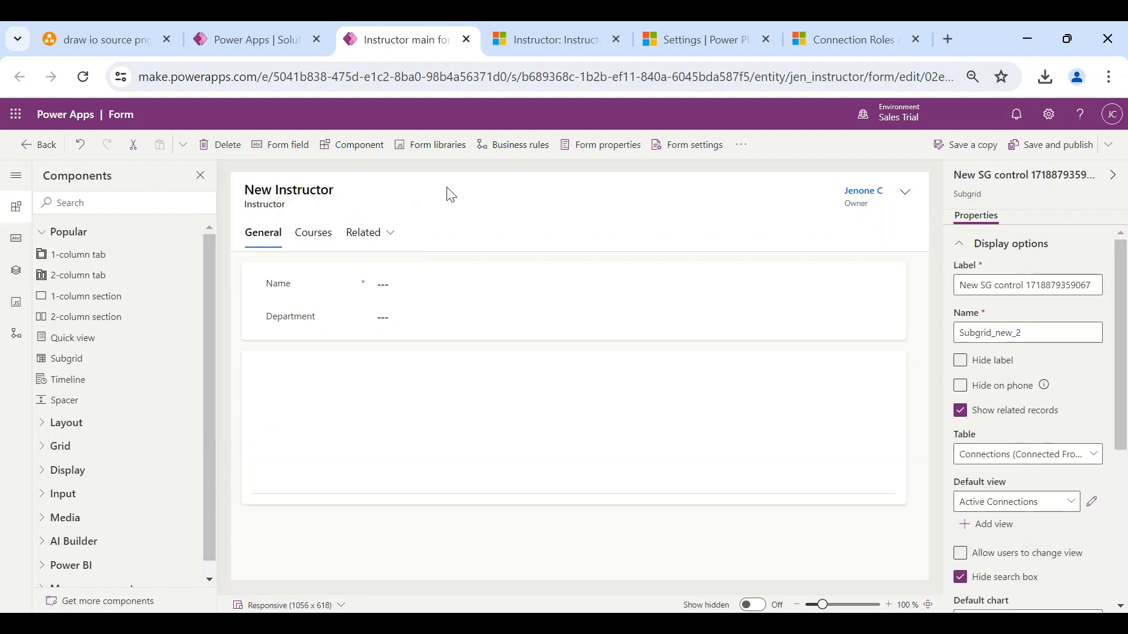
- Hide the subgrid's label, save and publish the form, and return to the instructor record
{"action": "left_click", "coordinate": [1045, 154]}
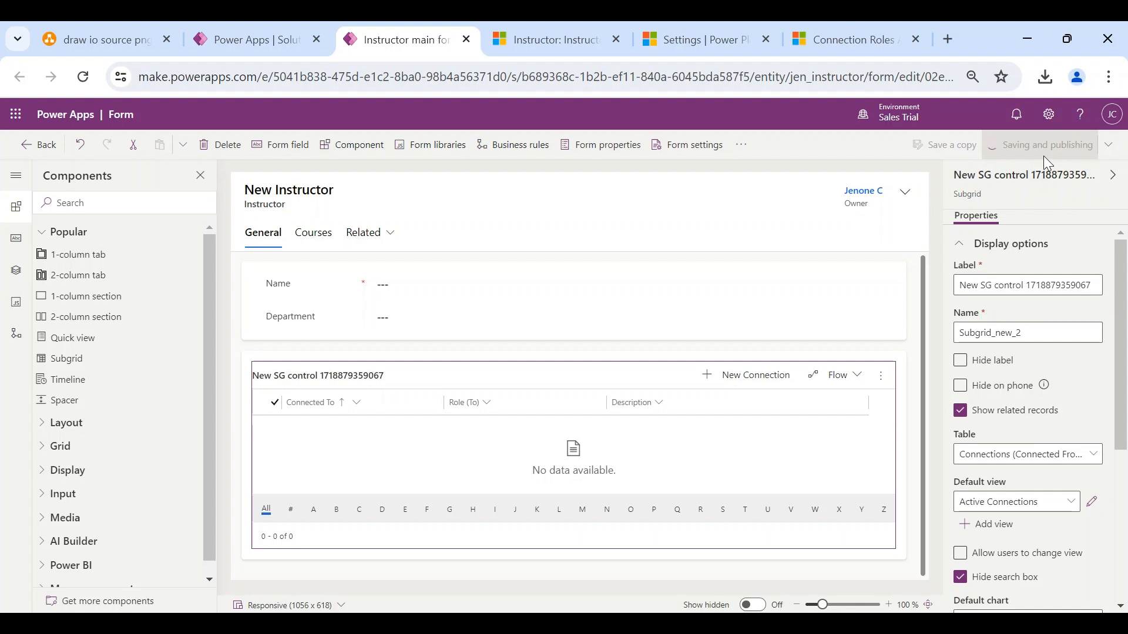
{"action": "left_click", "coordinate": [961, 362]}
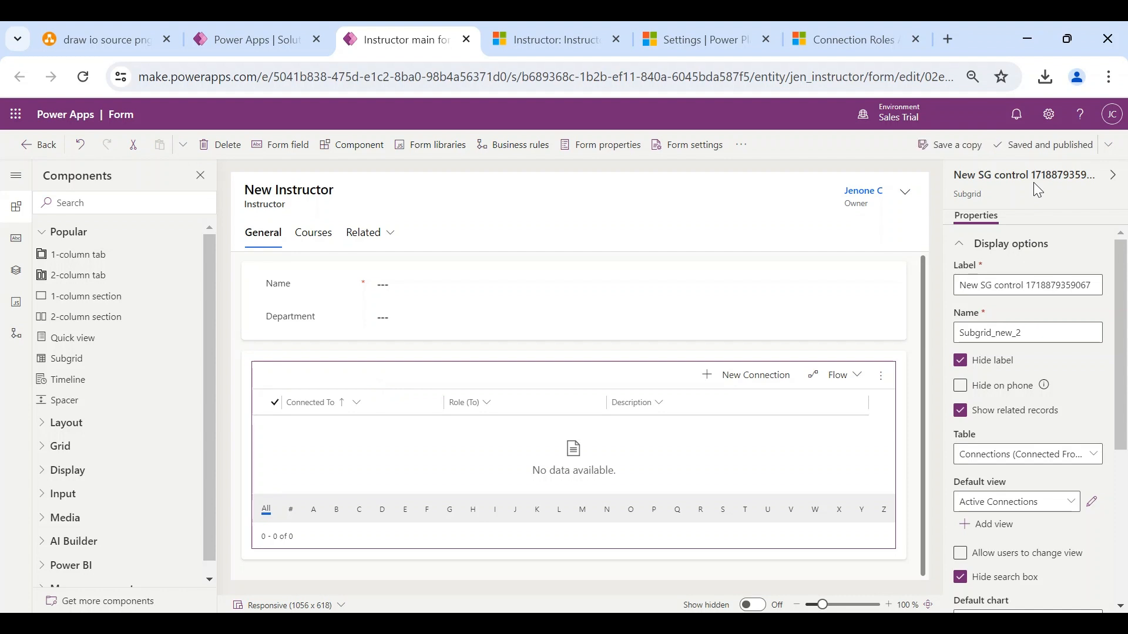
{"action": "left_click", "coordinate": [1105, 146]}
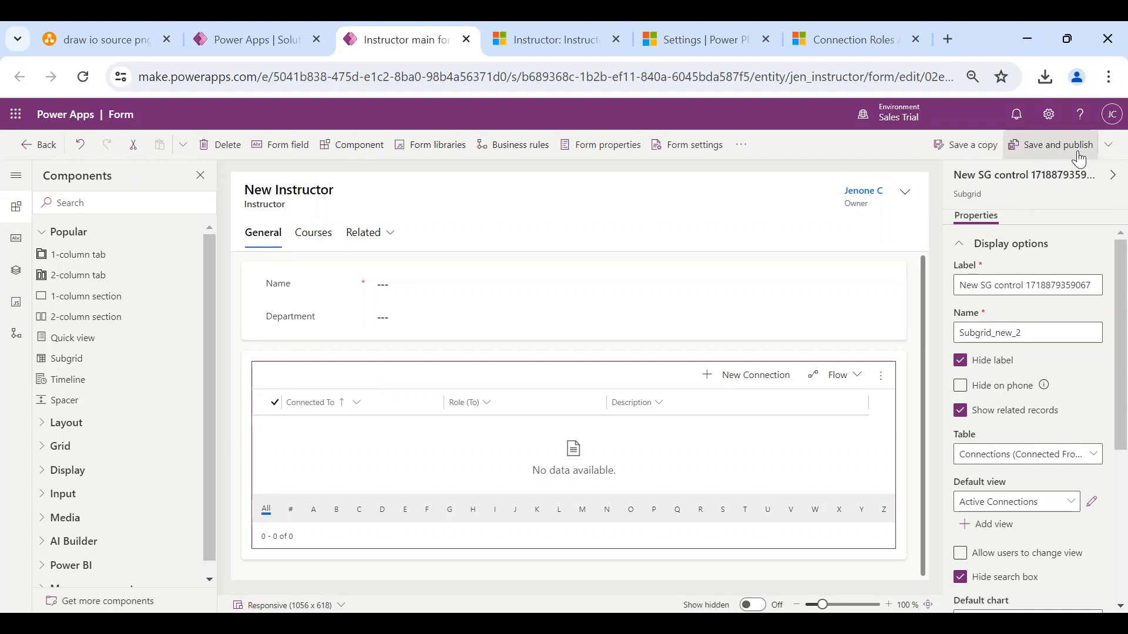
{"action": "left_click", "coordinate": [1056, 149]}
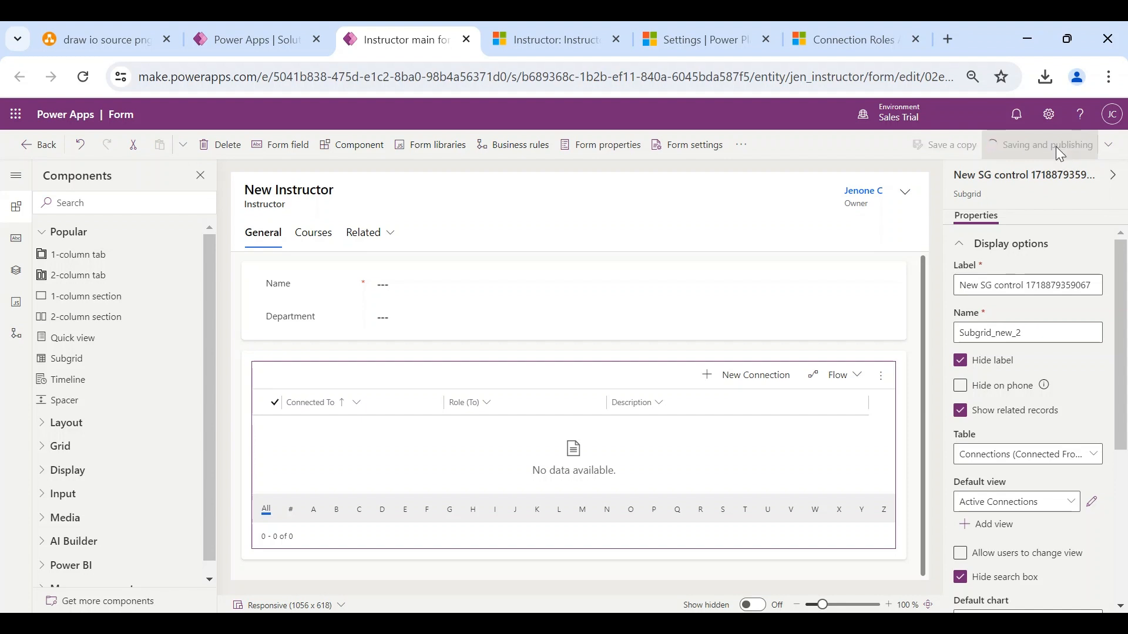
{"action": "left_click", "coordinate": [549, 50]}
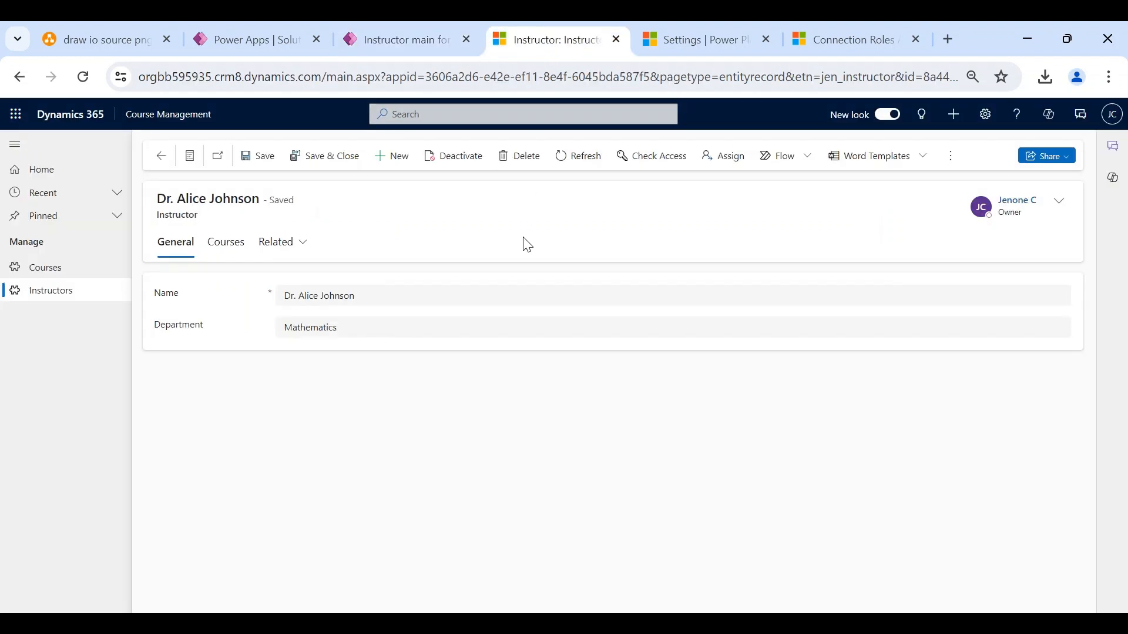
- Reload, then open the Advanced Mathematics course and review its connections
{"action": "key", "text": "F5"}
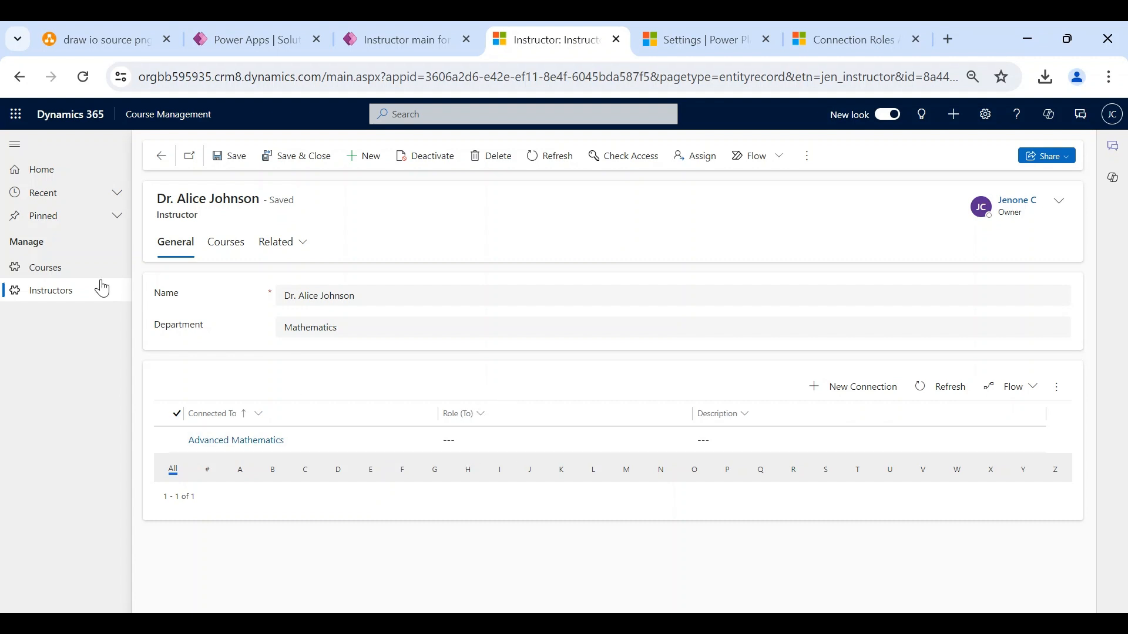
{"action": "left_click", "coordinate": [69, 268]}
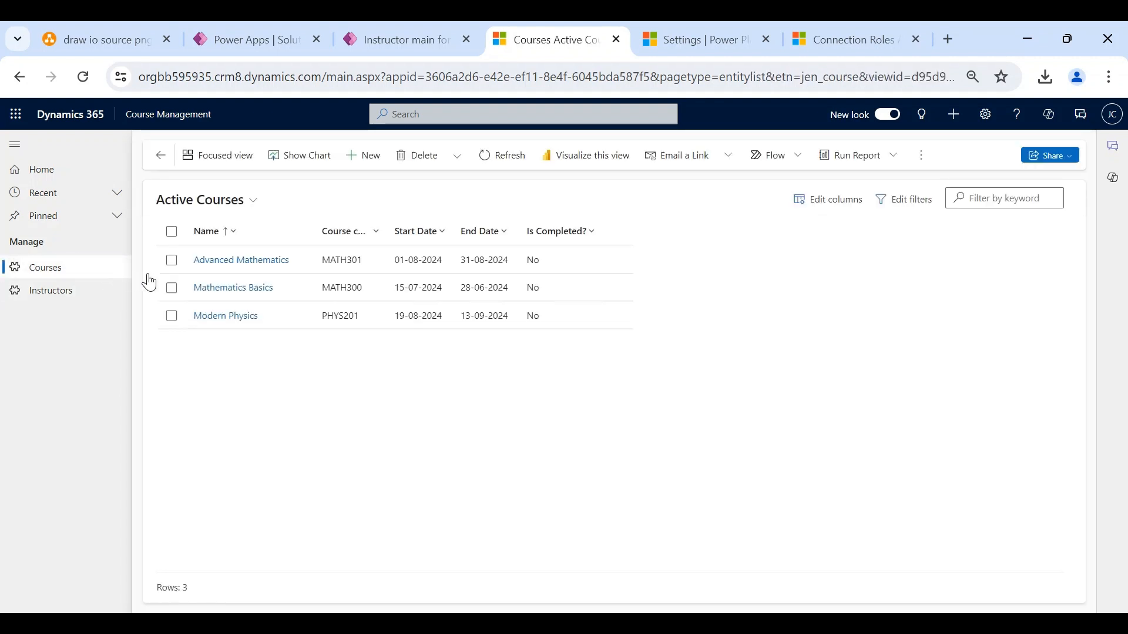
{"action": "left_click", "coordinate": [245, 261]}
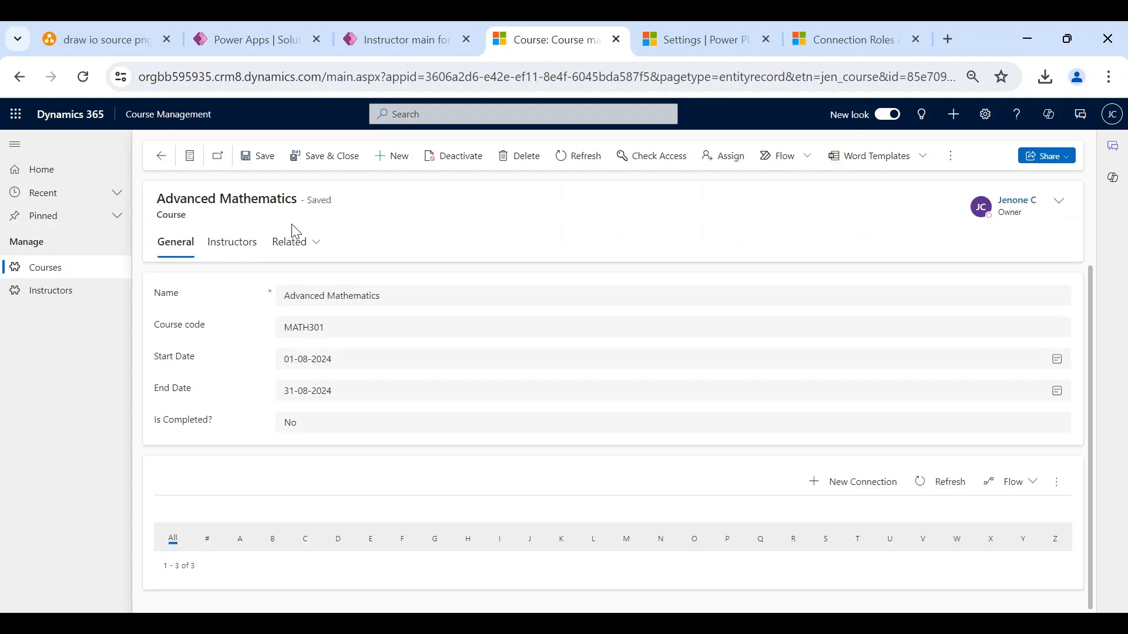
{"action": "scroll", "coordinate": [352, 388], "scroll_direction": "down", "scroll_amount": 2}
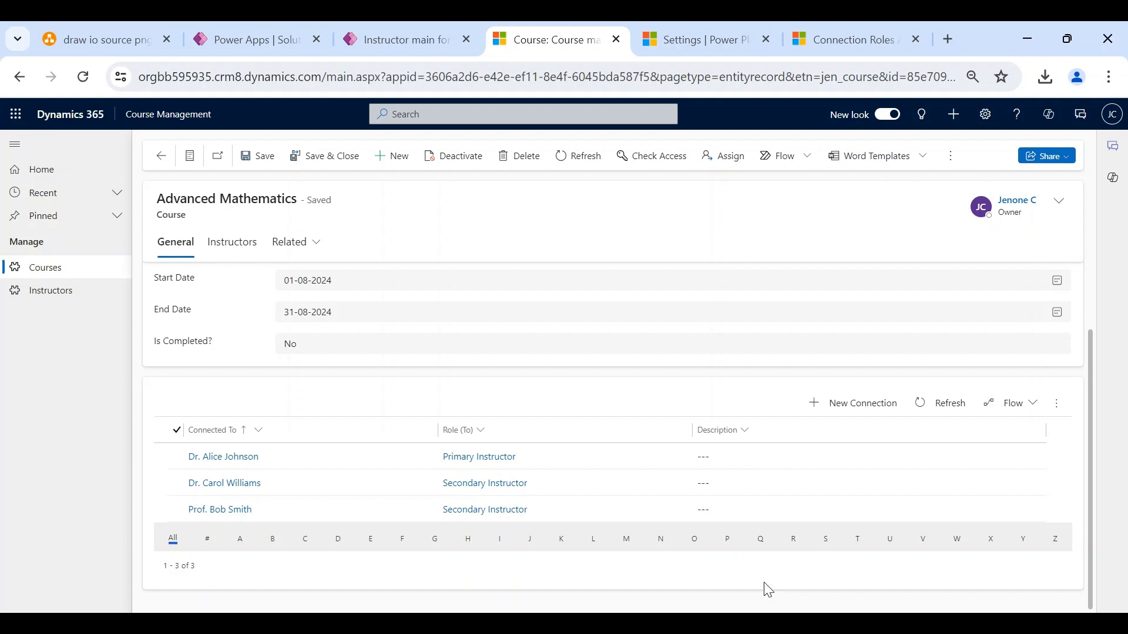
- Open the first instructor's record to check its course connections, then view the connection roles list
{"action": "left_click", "coordinate": [53, 292]}
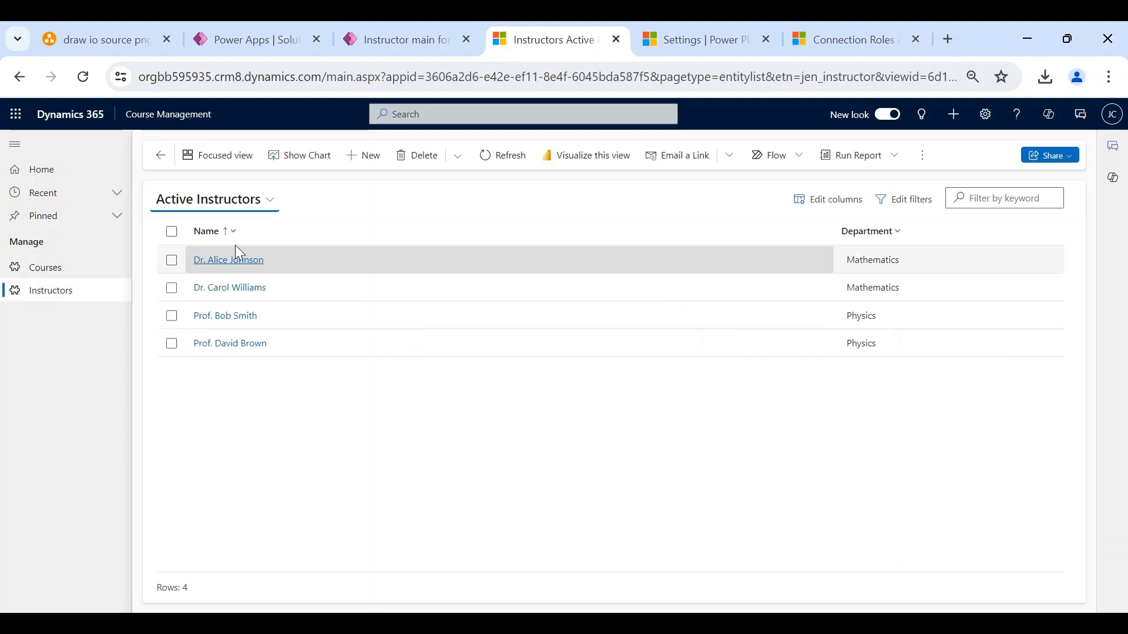
{"action": "left_click", "coordinate": [247, 261]}
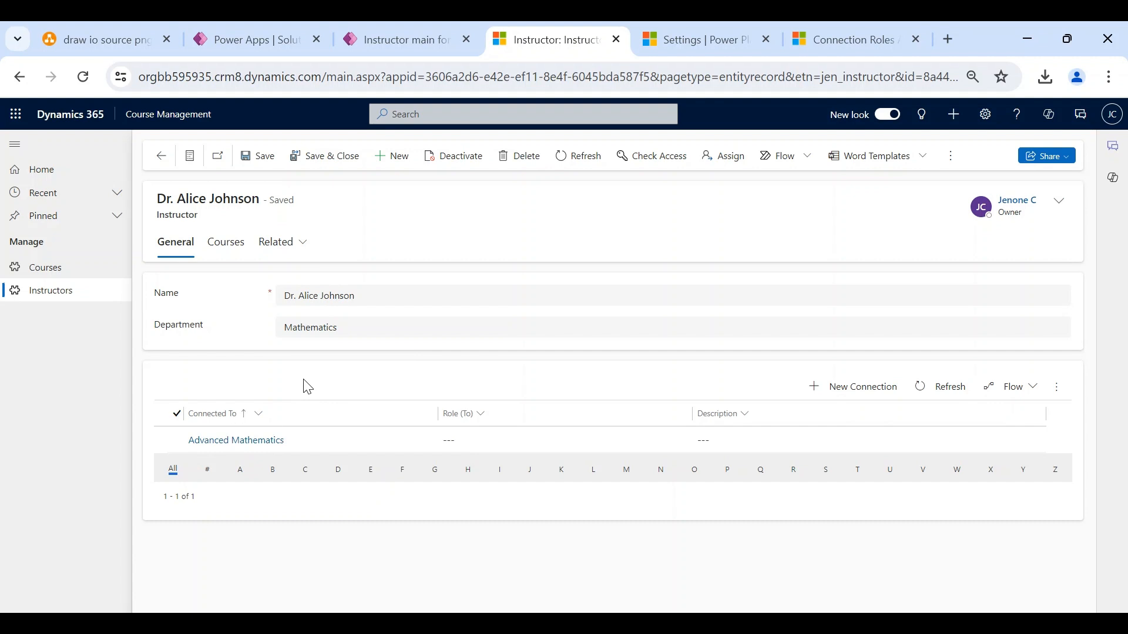
{"action": "left_click", "coordinate": [806, 48]}
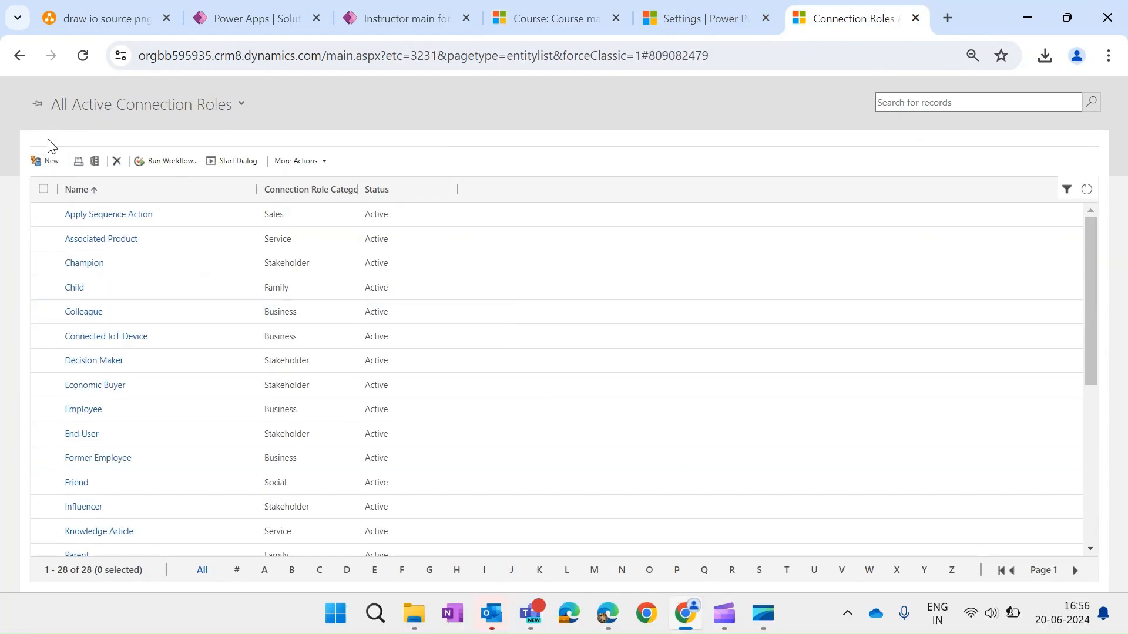
- Create a connection role named Teaches restricted to Course records only, and save it
{"action": "left_click", "coordinate": [51, 162]}
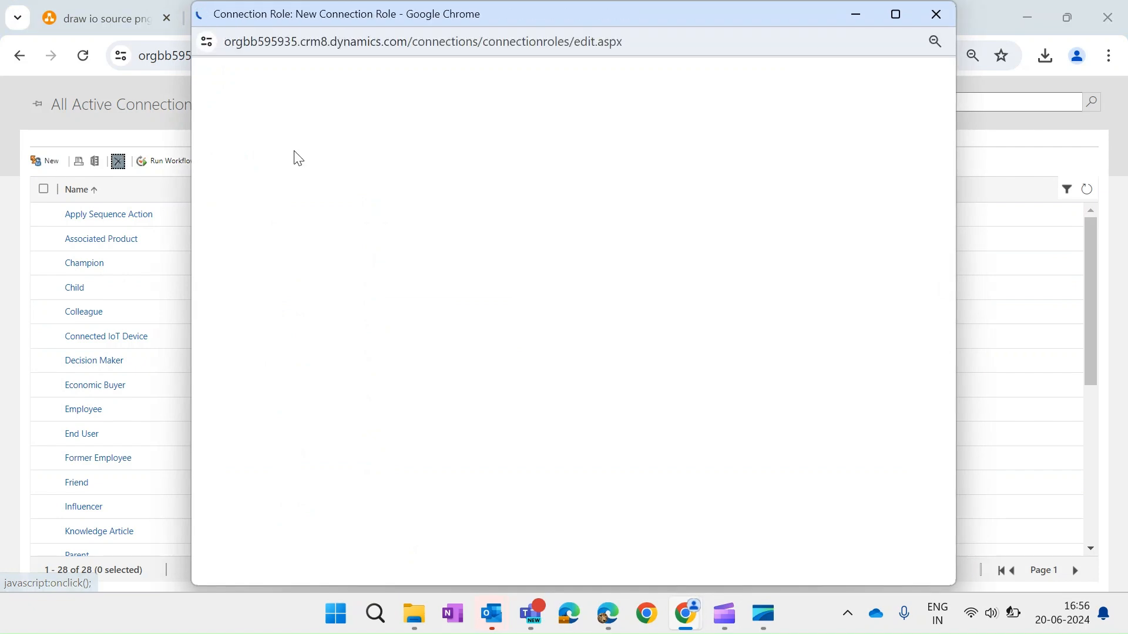
{"action": "left_click", "coordinate": [428, 203]}
{"action": "type", "text": "Teaches"}
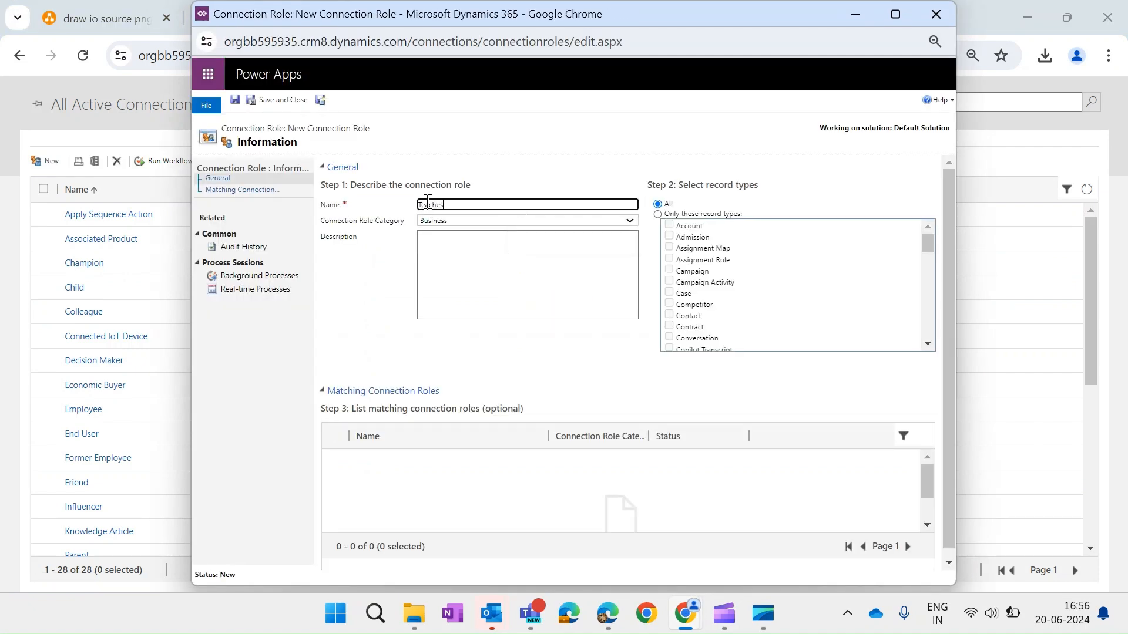
{"action": "left_click", "coordinate": [539, 181]}
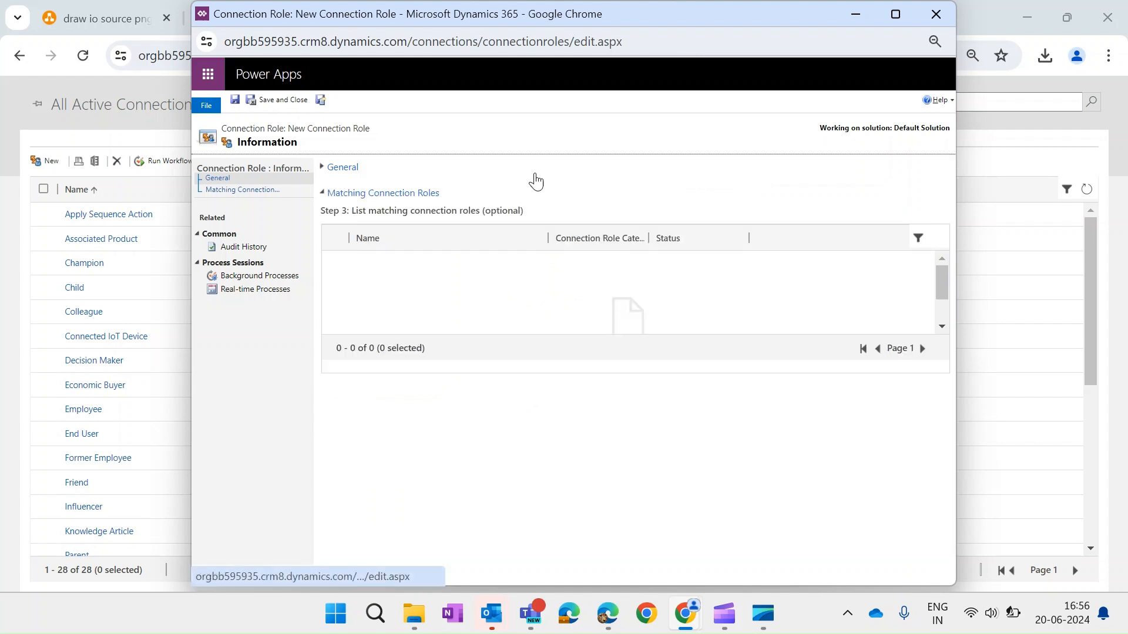
{"action": "left_click", "coordinate": [486, 178]}
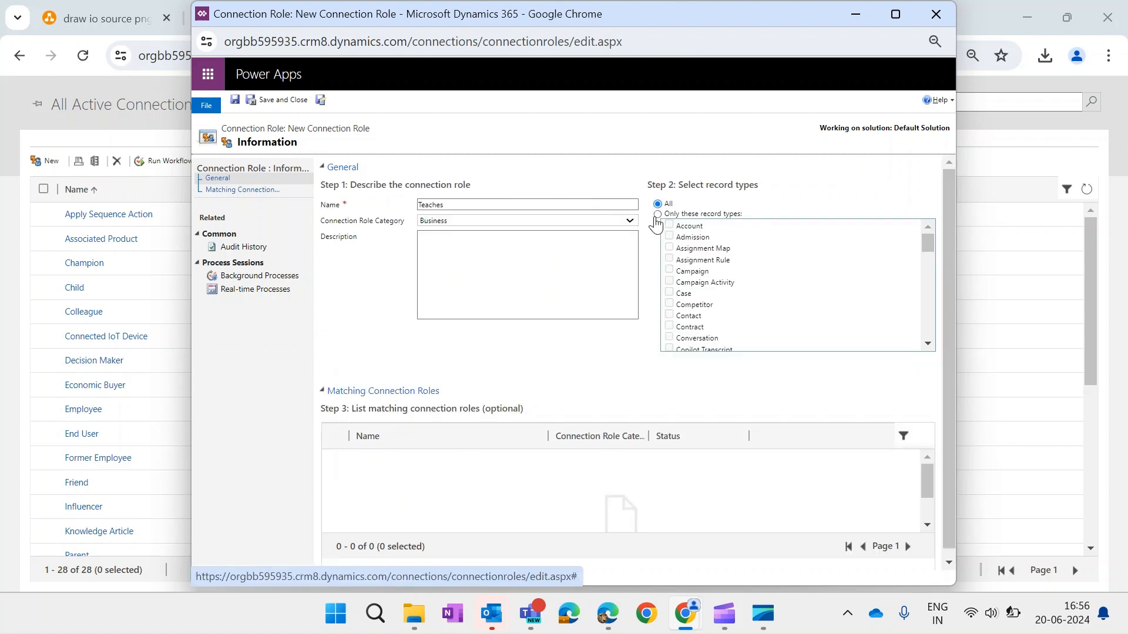
{"action": "left_click", "coordinate": [664, 215]}
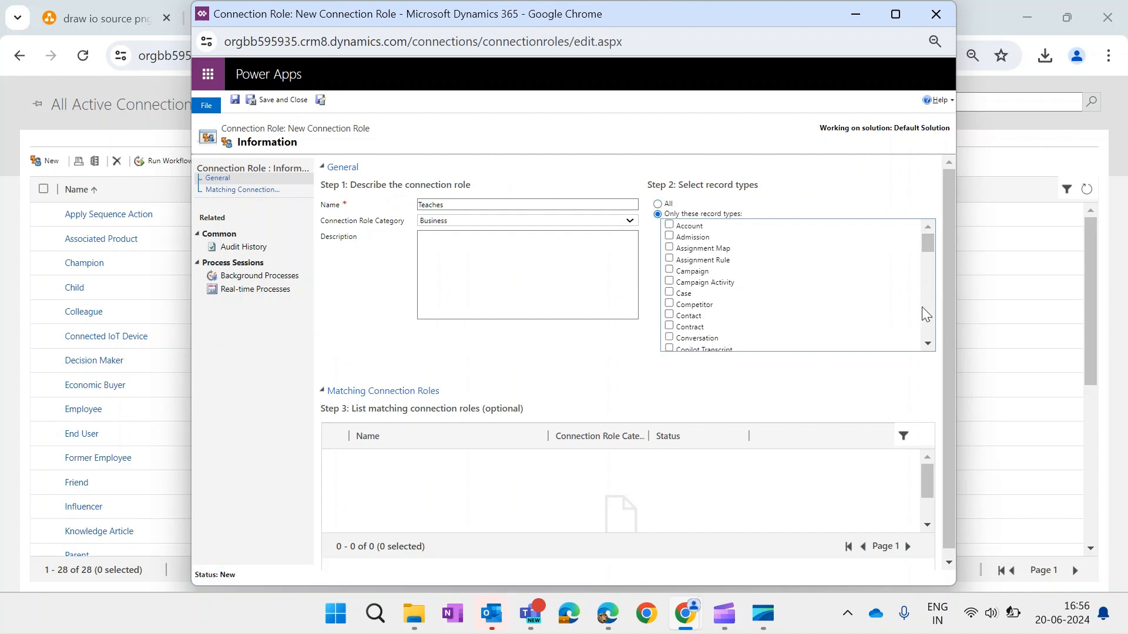
{"action": "left_click", "coordinate": [928, 347]}
{"action": "left_click", "coordinate": [928, 347]}
{"action": "left_click", "coordinate": [927, 347]}
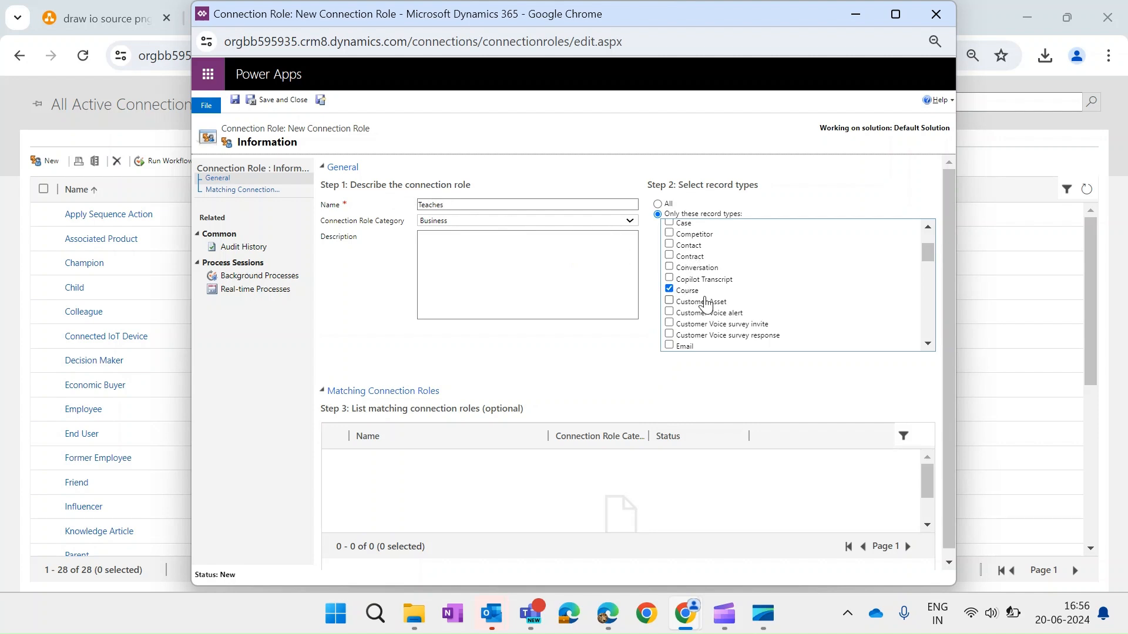
{"action": "left_click", "coordinate": [296, 105]}
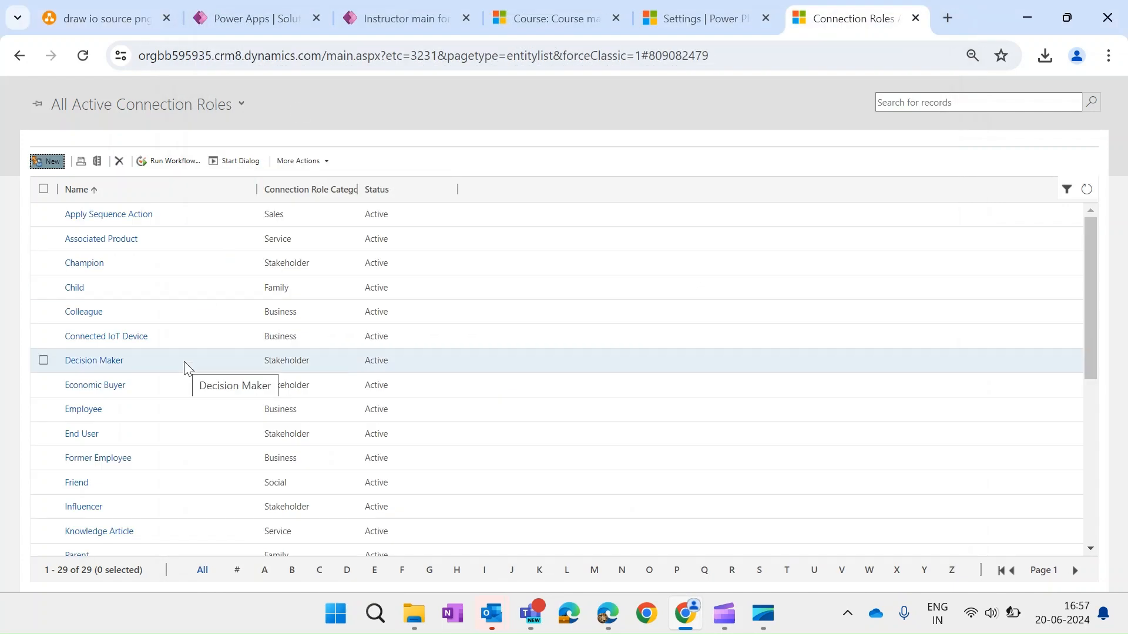
- Open the Primary Instructor role and search for 'teaches' to add as a matching role
{"action": "scroll", "coordinate": [185, 367], "scroll_direction": "down", "scroll_amount": 3}
{"action": "scroll", "coordinate": [184, 361], "scroll_direction": "down", "scroll_amount": 2}
{"action": "scroll", "coordinate": [136, 432], "scroll_direction": "down", "scroll_amount": 2}
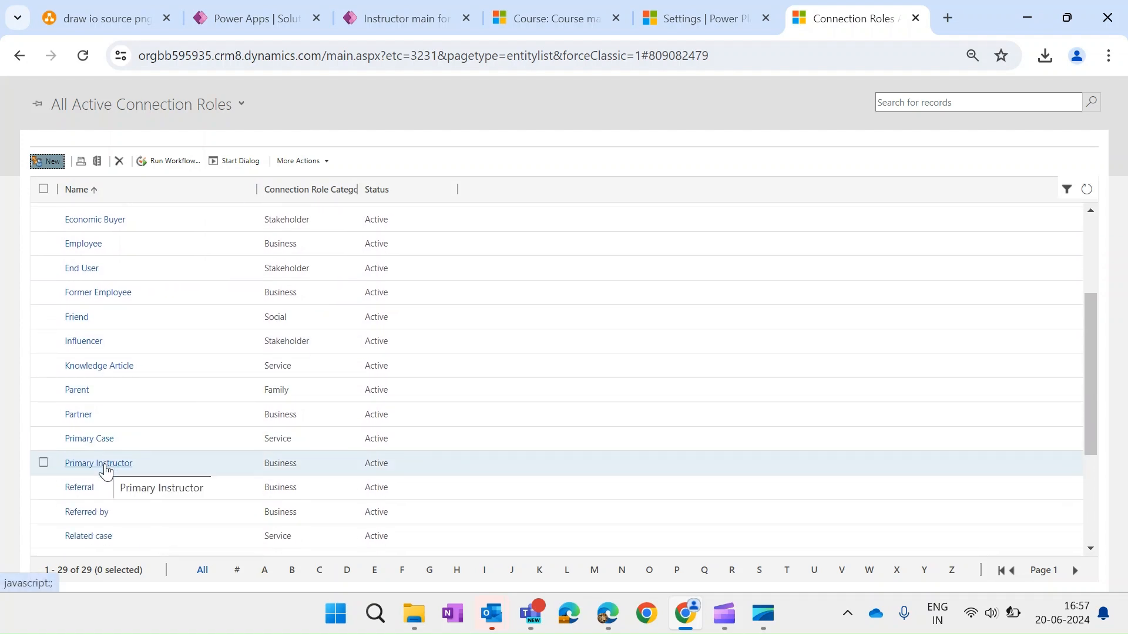
{"action": "left_click", "coordinate": [106, 464]}
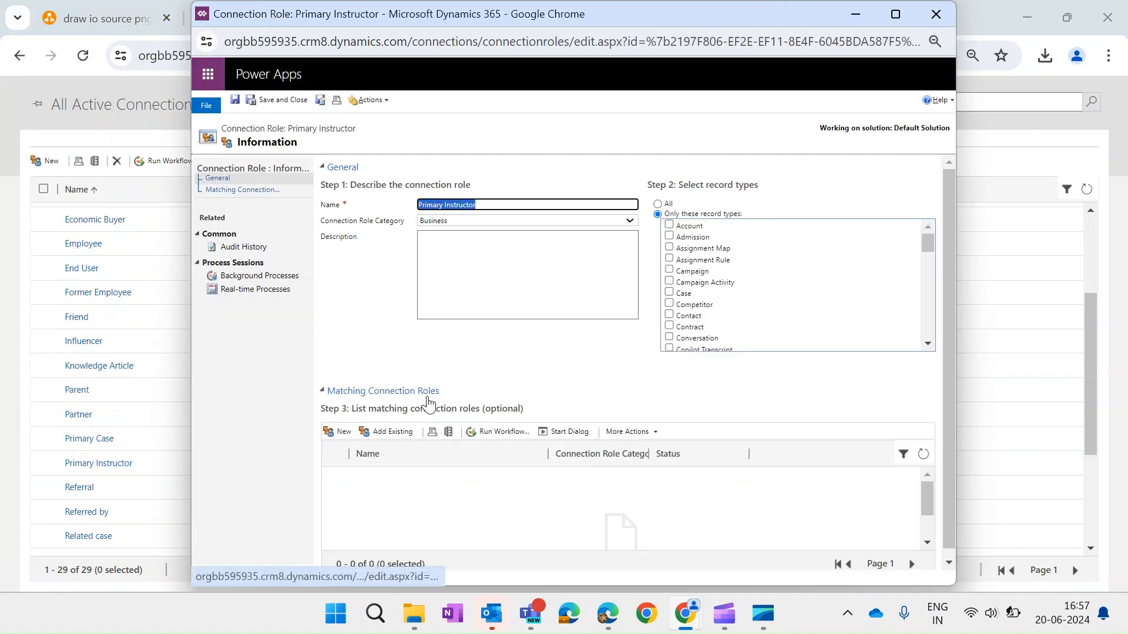
{"action": "left_click", "coordinate": [393, 432]}
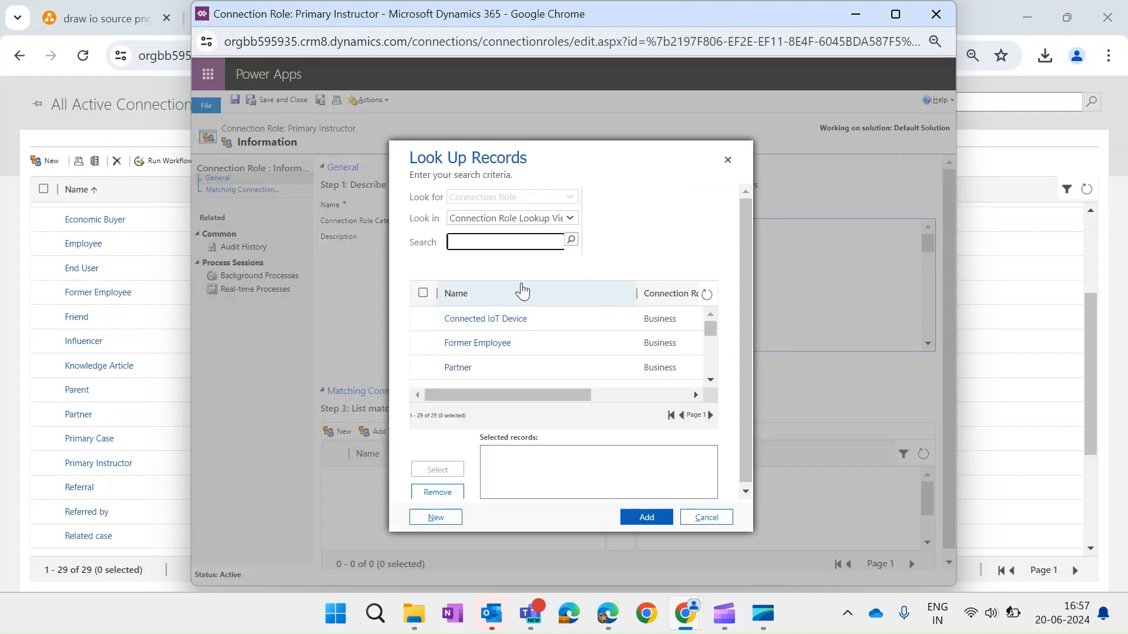
{"action": "left_click", "coordinate": [498, 242]}
{"action": "type", "text": "teaches"}
{"action": "key", "text": "Return"}
- Add Teaches as Primary Instructor's matching connection role and save the role
{"action": "left_click", "coordinate": [422, 319]}
{"action": "left_click", "coordinate": [437, 470]}
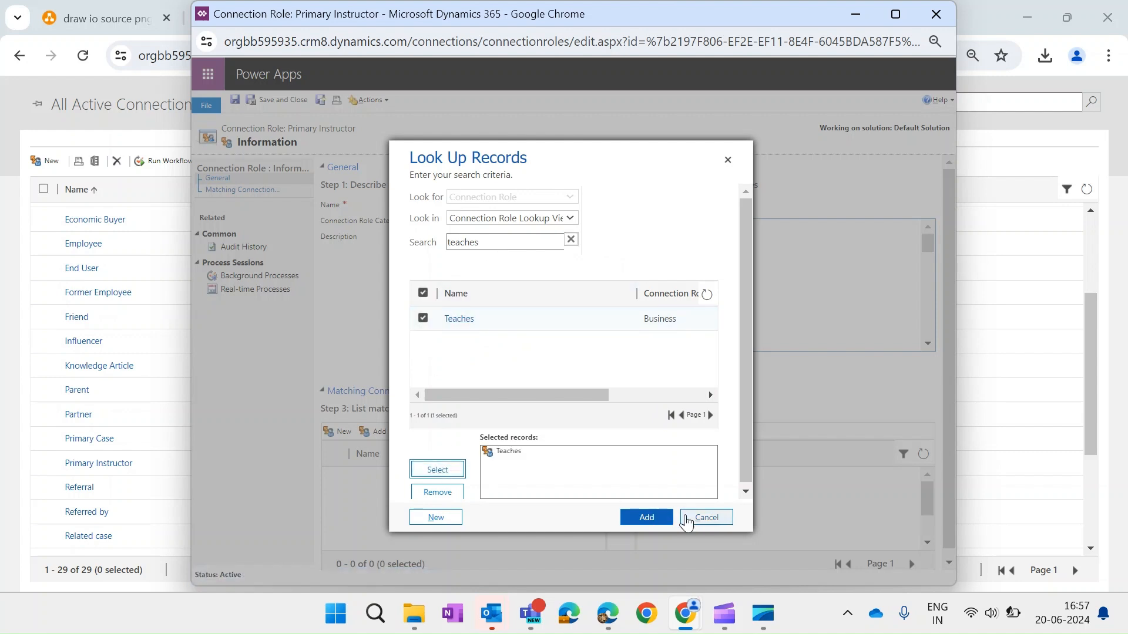
{"action": "left_click", "coordinate": [646, 516]}
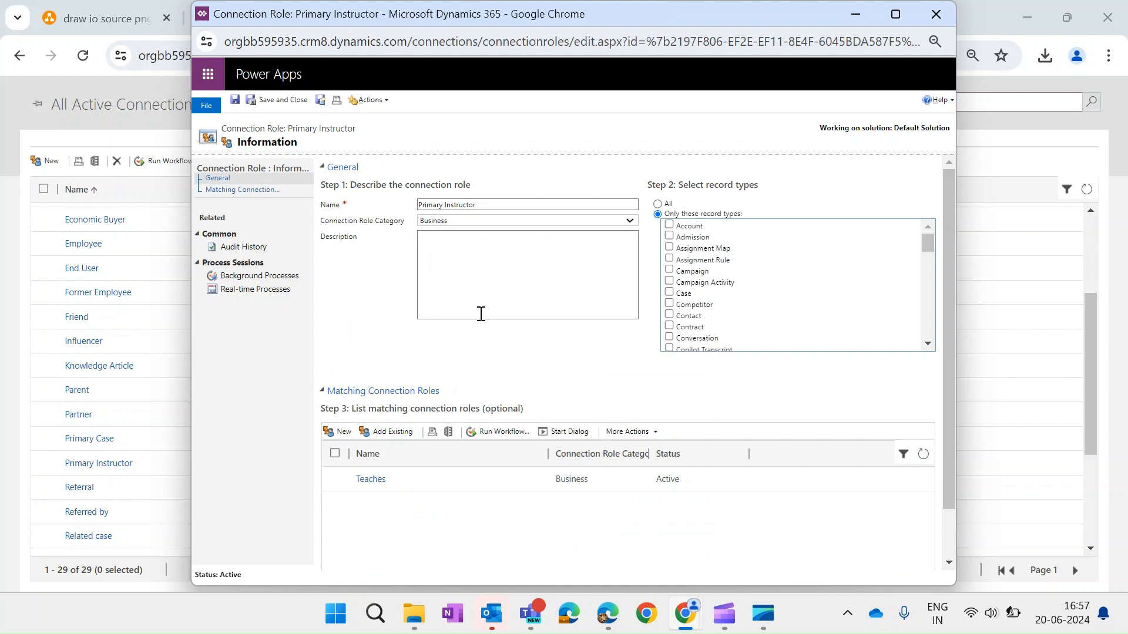
{"action": "left_click", "coordinate": [282, 101]}
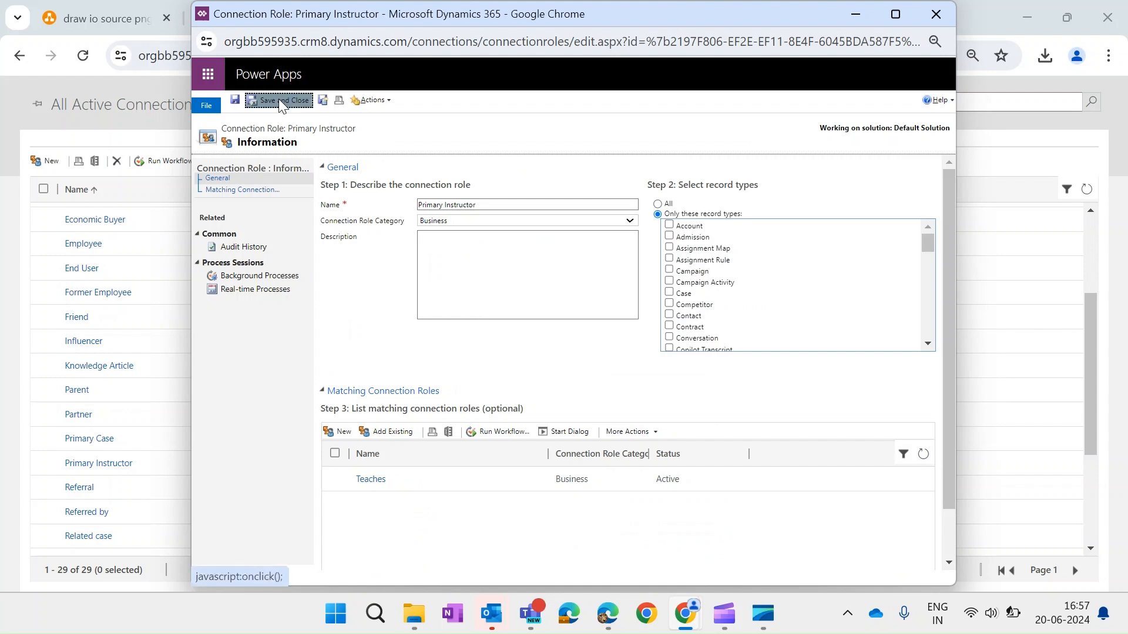
{"action": "scroll", "coordinate": [198, 400], "scroll_direction": "down", "scroll_amount": 3}
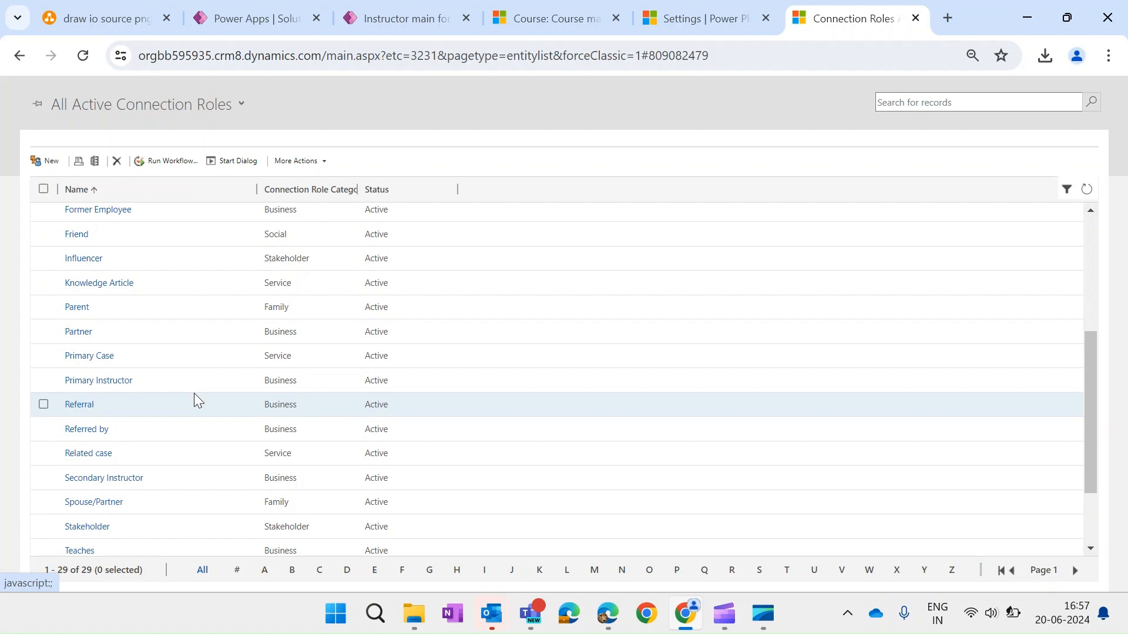
- Add Teaches as the matching connection role of Secondary Instructor and save the role
{"action": "left_click", "coordinate": [129, 479]}
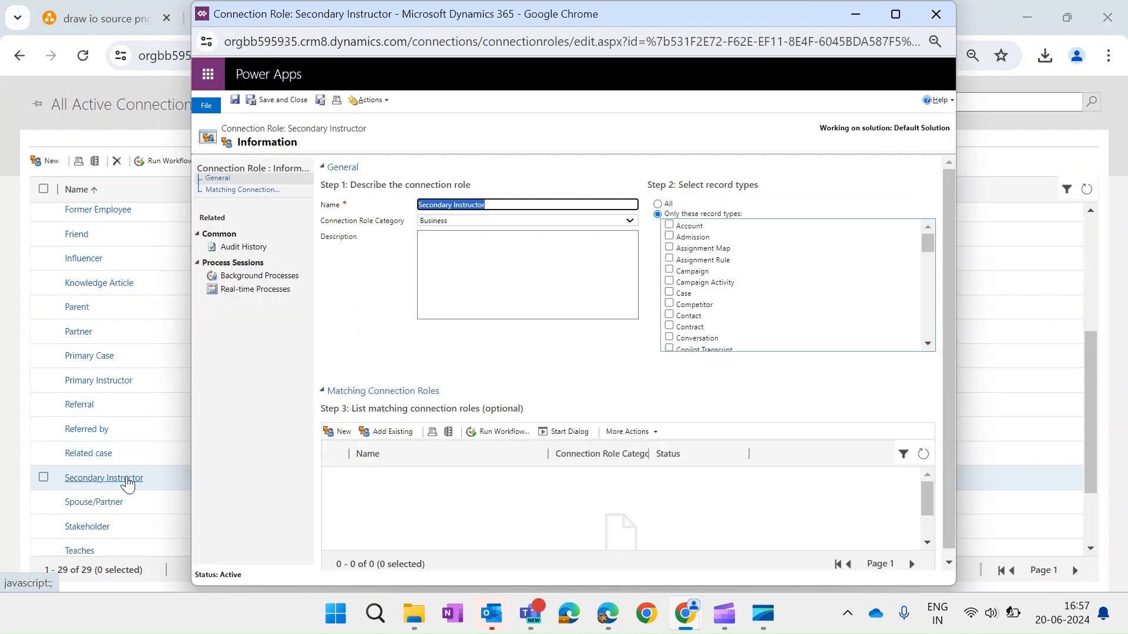
{"action": "left_click", "coordinate": [390, 431]}
{"action": "left_click", "coordinate": [494, 243]}
{"action": "type", "text": "teaches"}
{"action": "key", "text": "Return"}
{"action": "left_click", "coordinate": [423, 318]}
{"action": "left_click", "coordinate": [432, 473]}
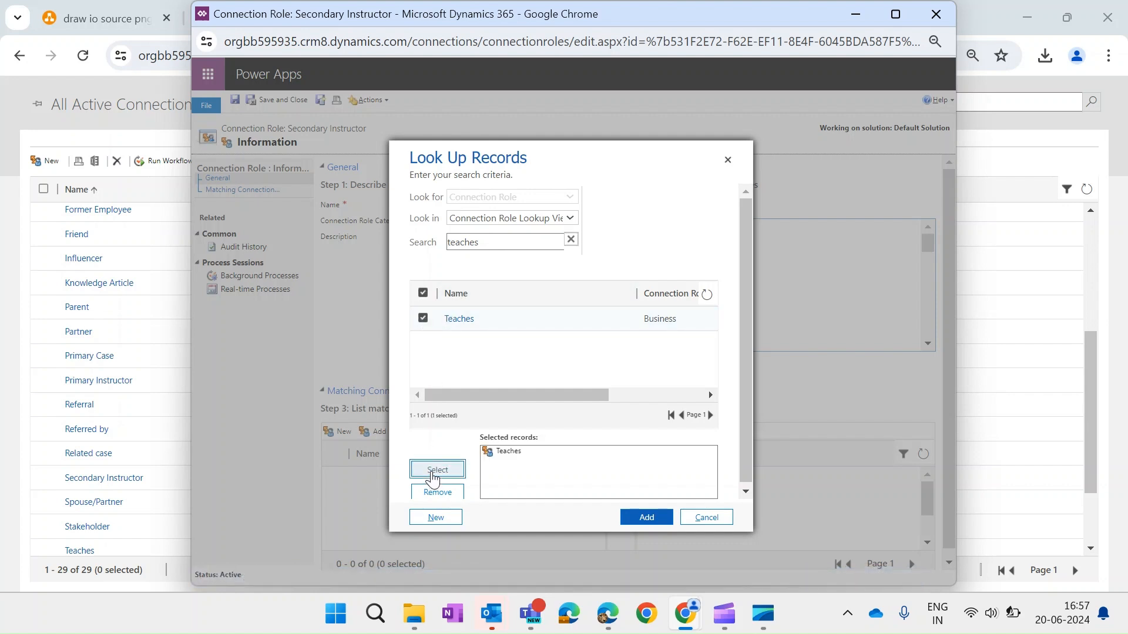
{"action": "left_click", "coordinate": [637, 522]}
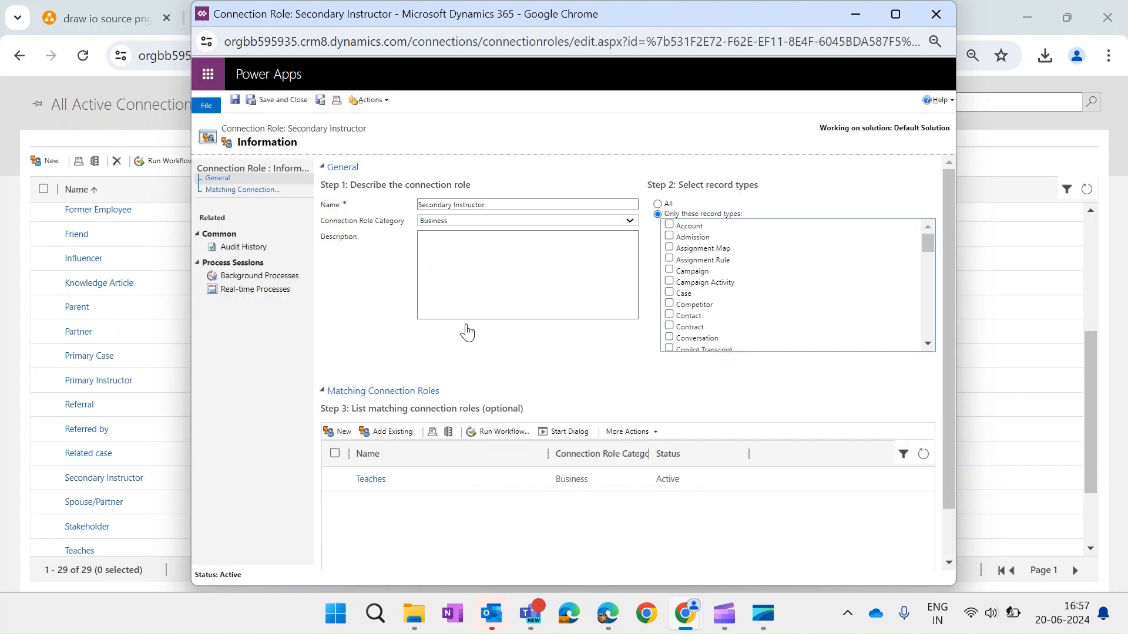
{"action": "left_click", "coordinate": [306, 105]}
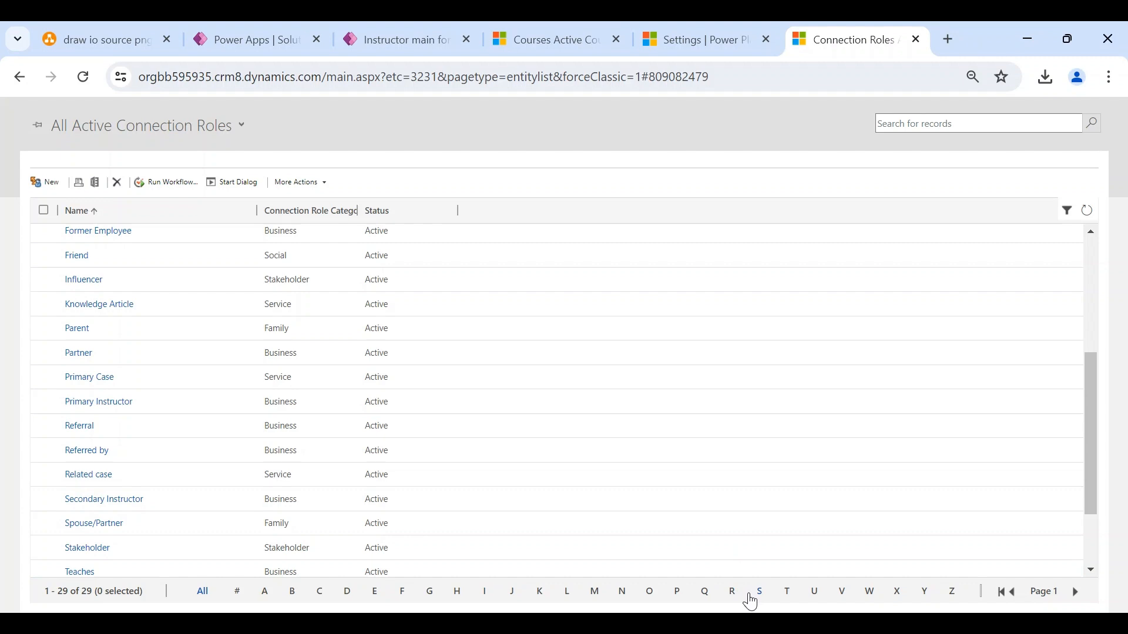
- Open Advanced Mathematics and delete all three connections from its connections grid
{"action": "left_click", "coordinate": [555, 24]}
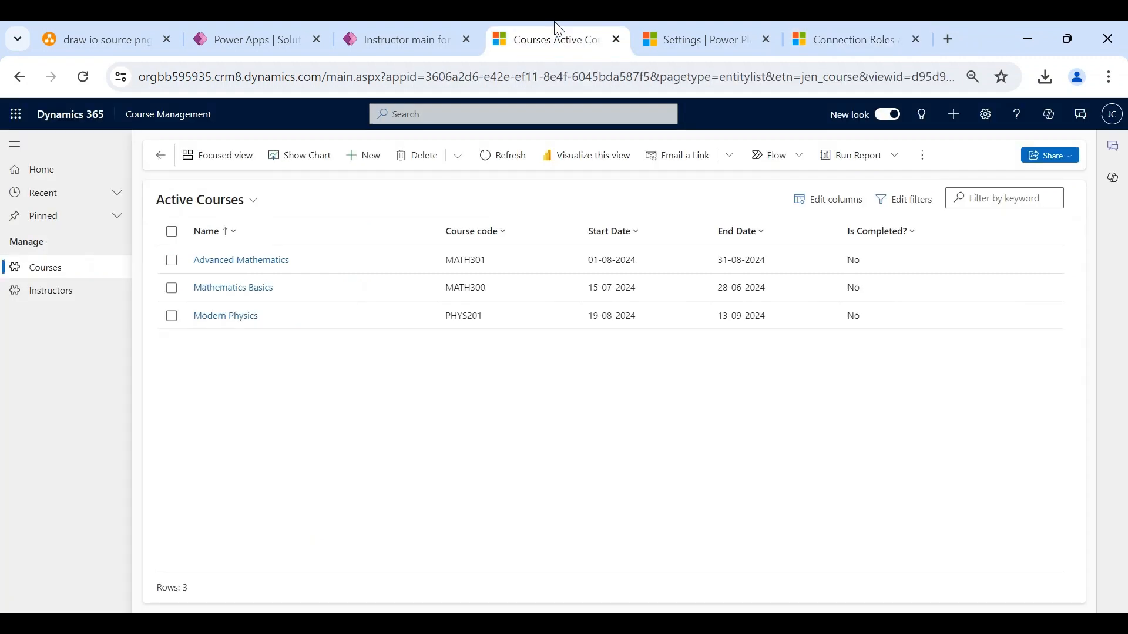
{"action": "left_click", "coordinate": [232, 261]}
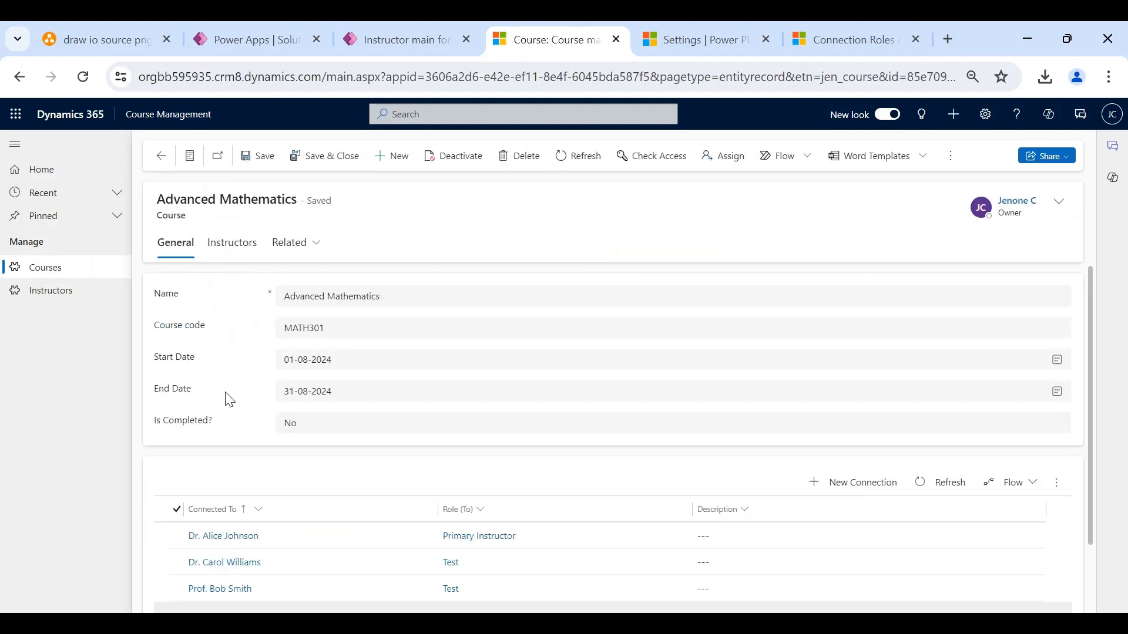
{"action": "scroll", "coordinate": [224, 395], "scroll_direction": "down", "scroll_amount": 2}
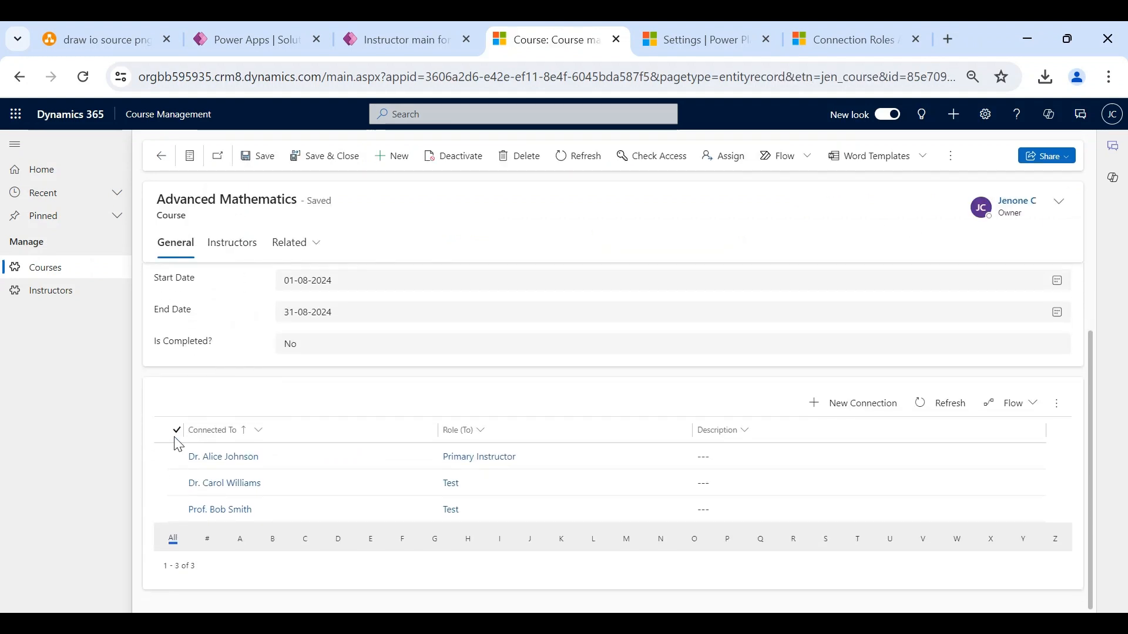
{"action": "left_click", "coordinate": [176, 432]}
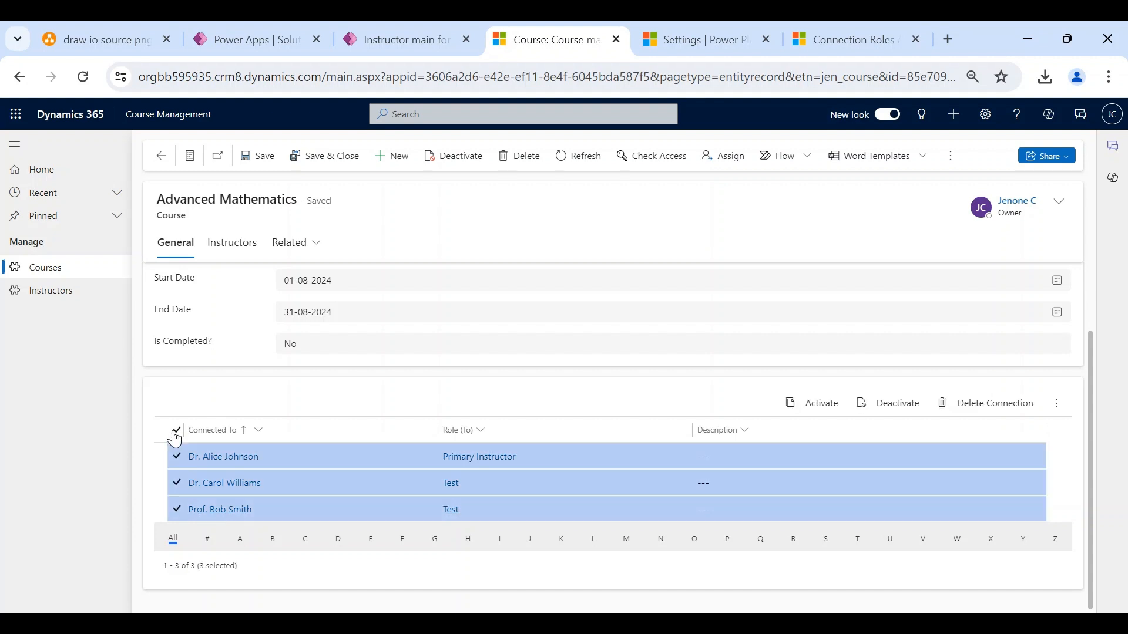
{"action": "left_click", "coordinate": [1004, 413]}
{"action": "left_click", "coordinate": [599, 404]}
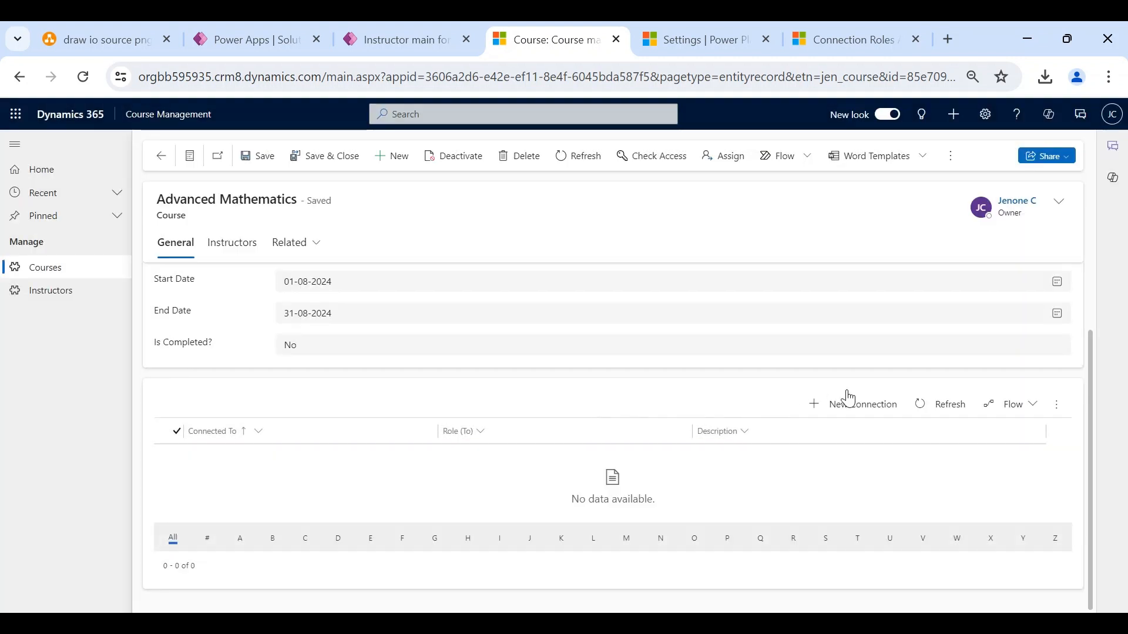
- Start a new connection on Advanced Mathematics with the Primary Instructor role
{"action": "left_click", "coordinate": [853, 411]}
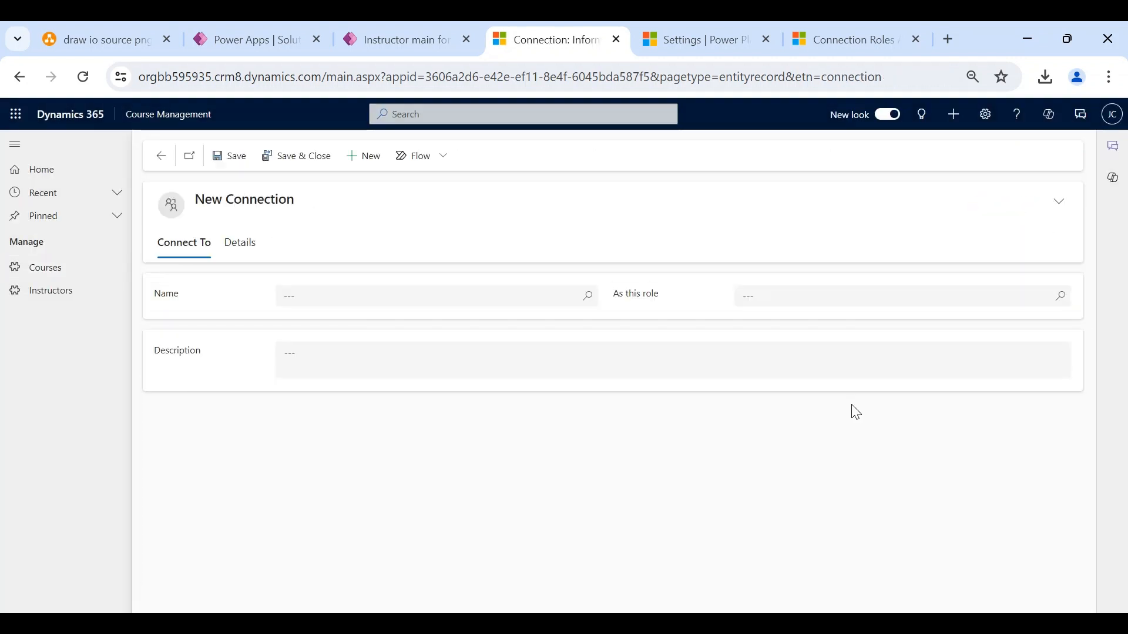
{"action": "left_click", "coordinate": [791, 293]}
{"action": "type", "text": "primary"}
{"action": "key", "text": "Return"}
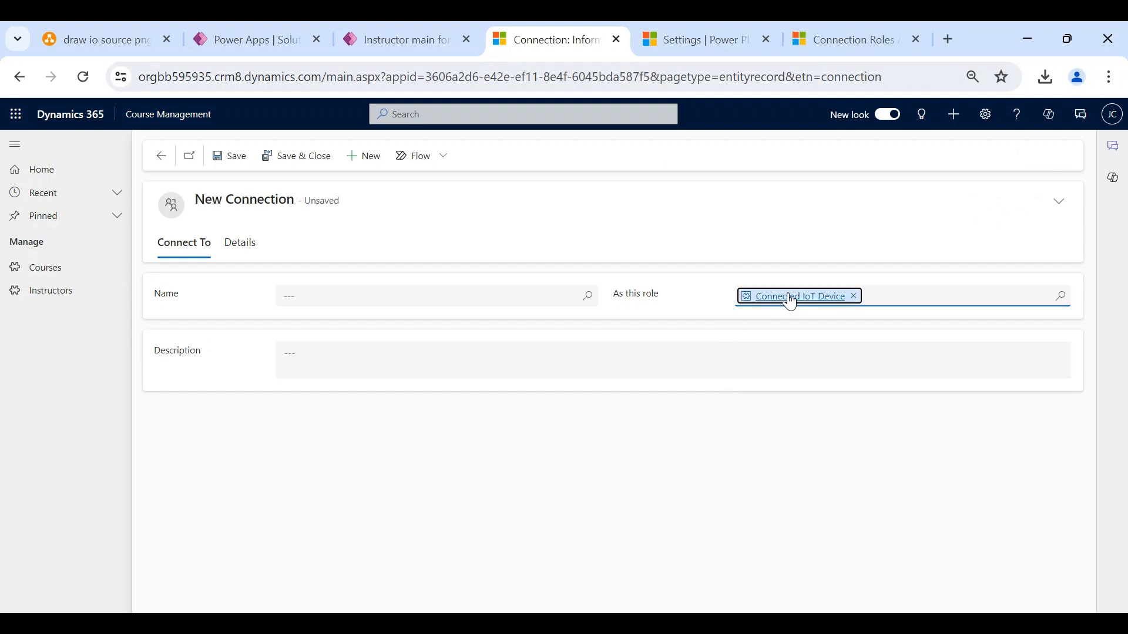
{"action": "left_click", "coordinate": [855, 297]}
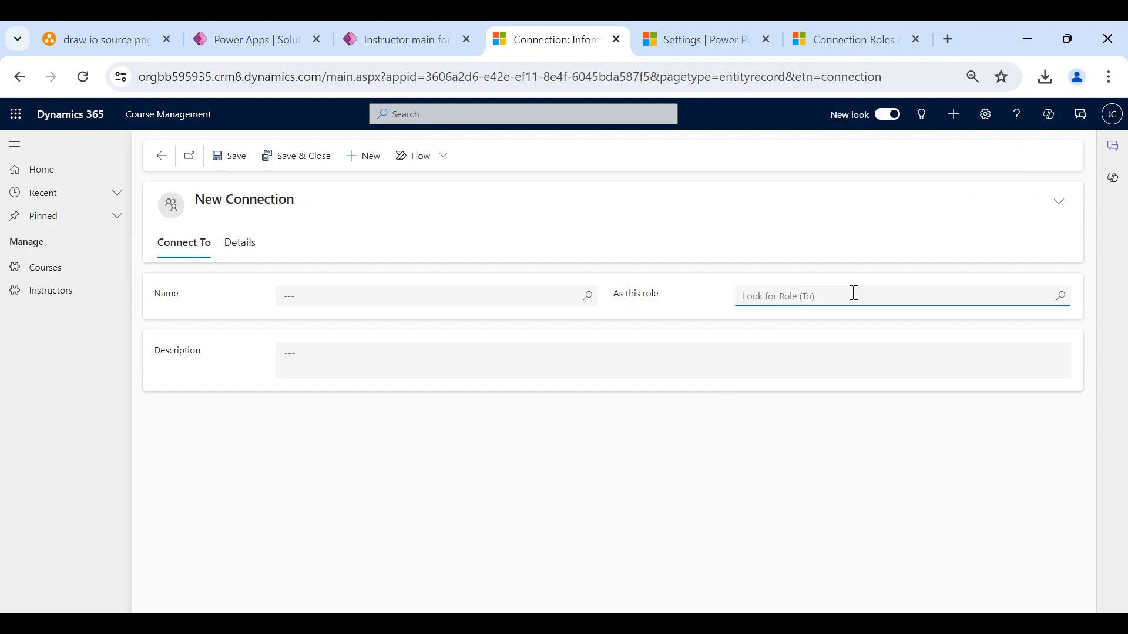
{"action": "type", "text": "primary"}
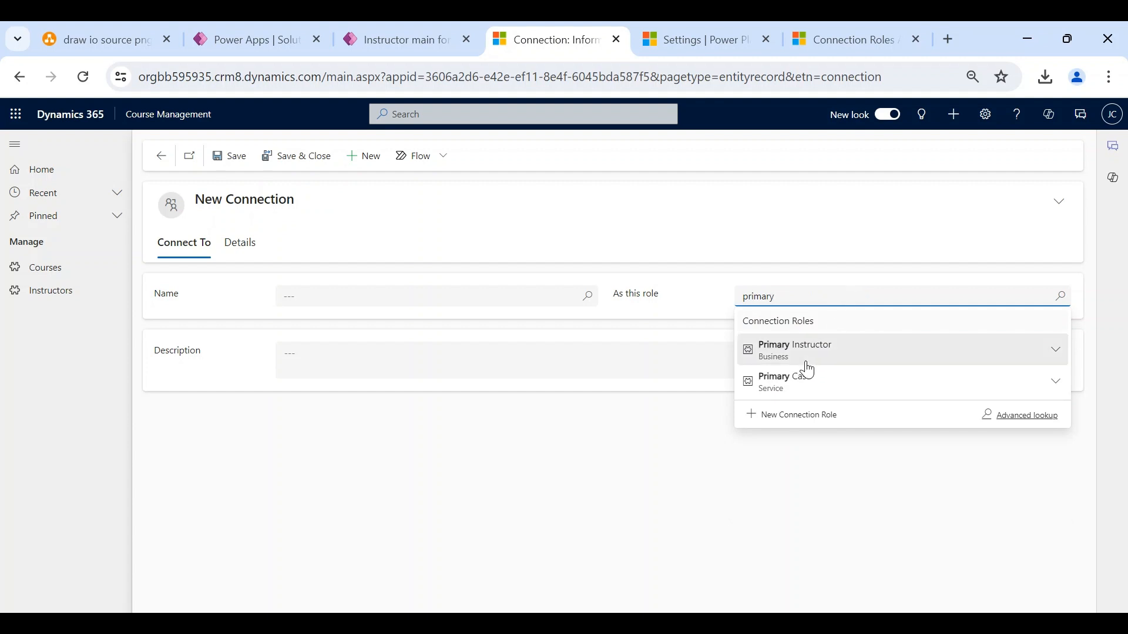
{"action": "left_click", "coordinate": [808, 369]}
- Connect it to the first mathematics instructor, filtering records to Instructors, and save
{"action": "left_click", "coordinate": [460, 291]}
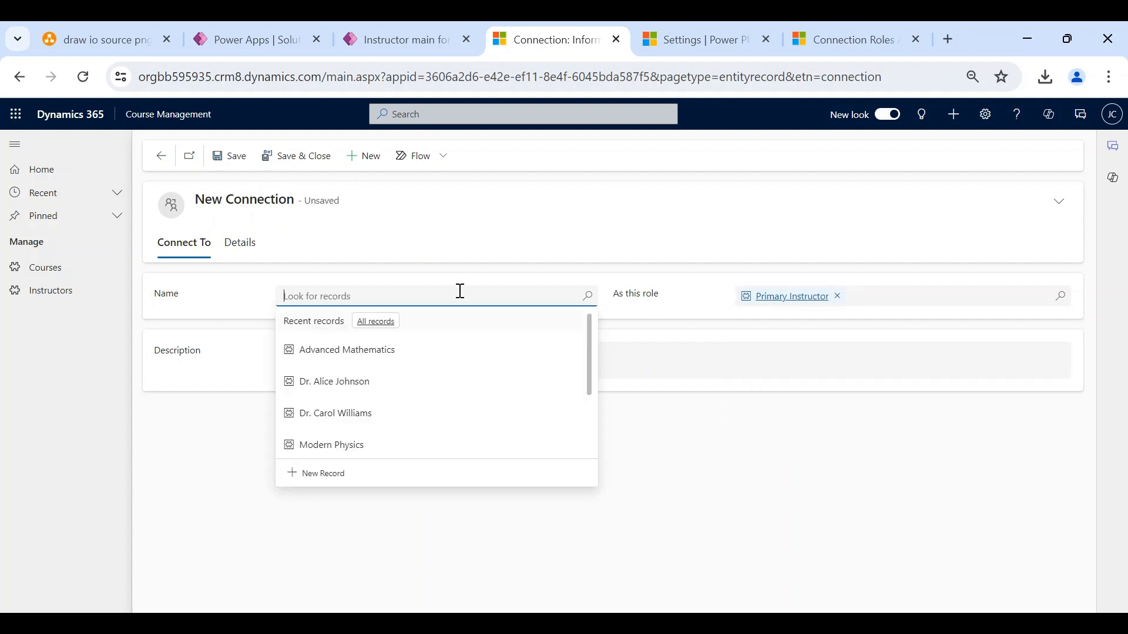
{"action": "left_click", "coordinate": [373, 324]}
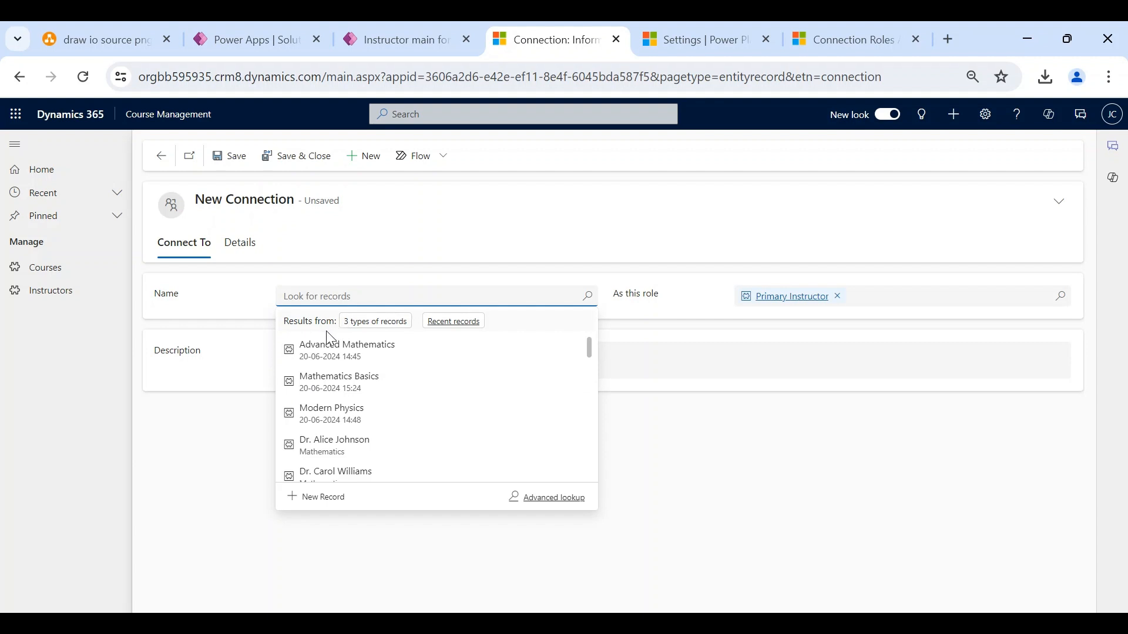
{"action": "left_click", "coordinate": [370, 322]}
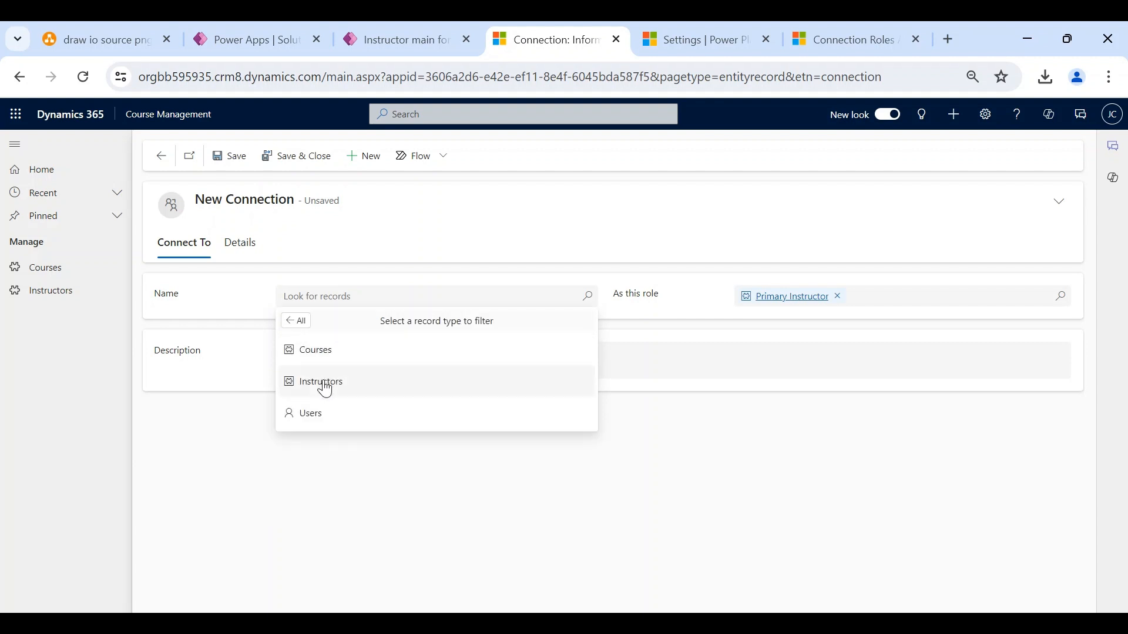
{"action": "left_click", "coordinate": [325, 388]}
{"action": "left_click", "coordinate": [339, 342]}
{"action": "left_click", "coordinate": [297, 154]}
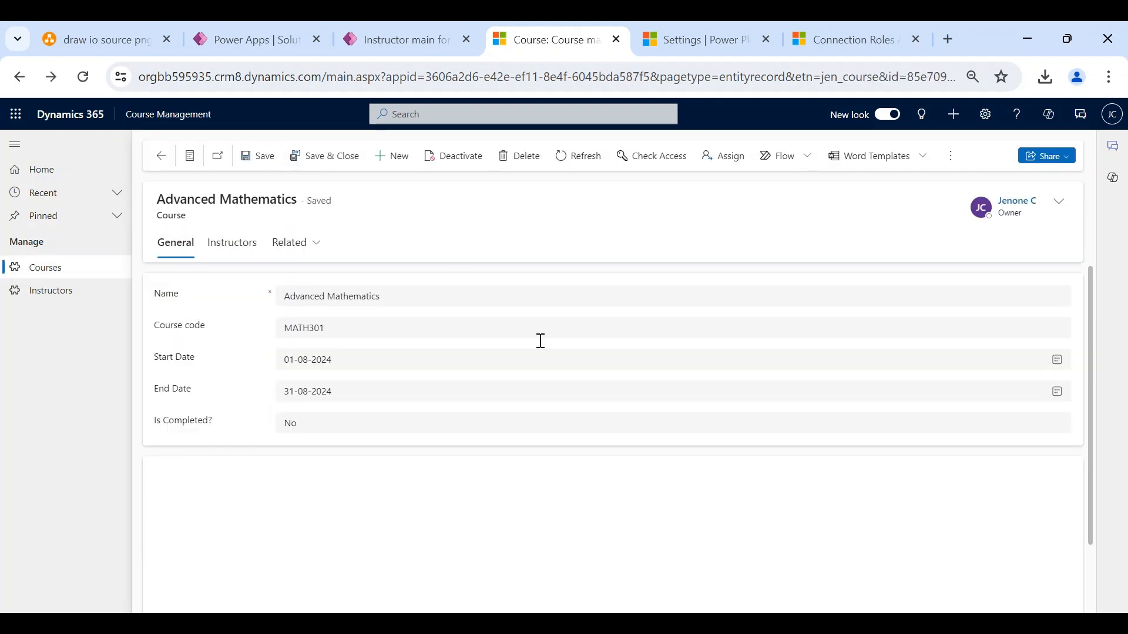
{"action": "scroll", "coordinate": [574, 390], "scroll_direction": "down", "scroll_amount": 1}
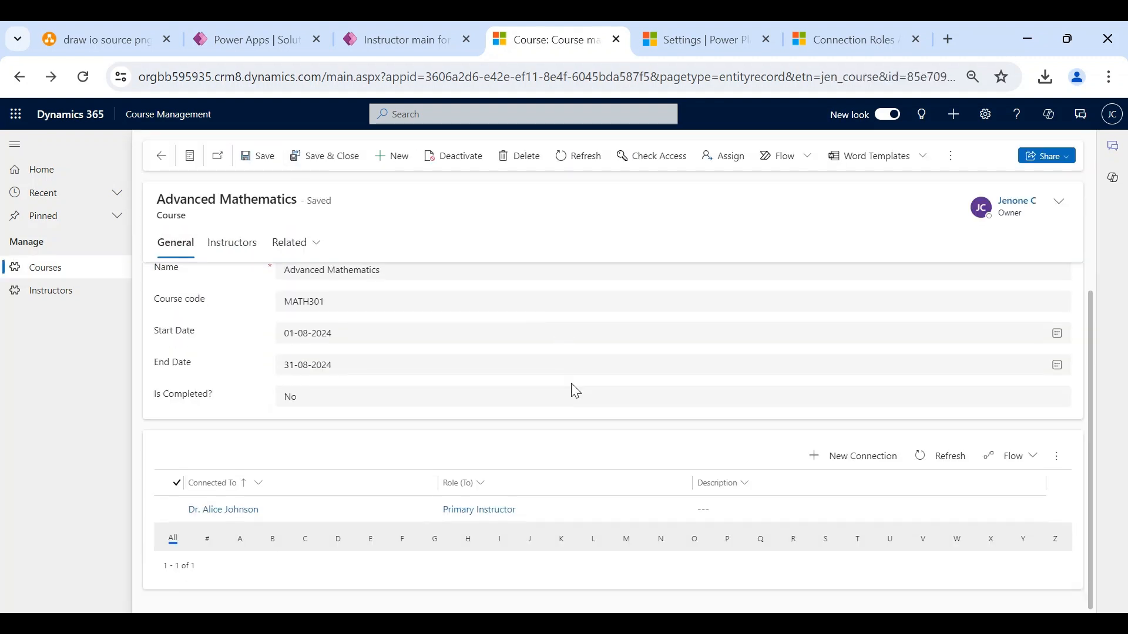
- Connect the second mathematics instructor to the course as Secondary Instructor and save
{"action": "left_click", "coordinate": [862, 457]}
{"action": "left_click", "coordinate": [791, 302]}
{"action": "type", "text": "secondar"}
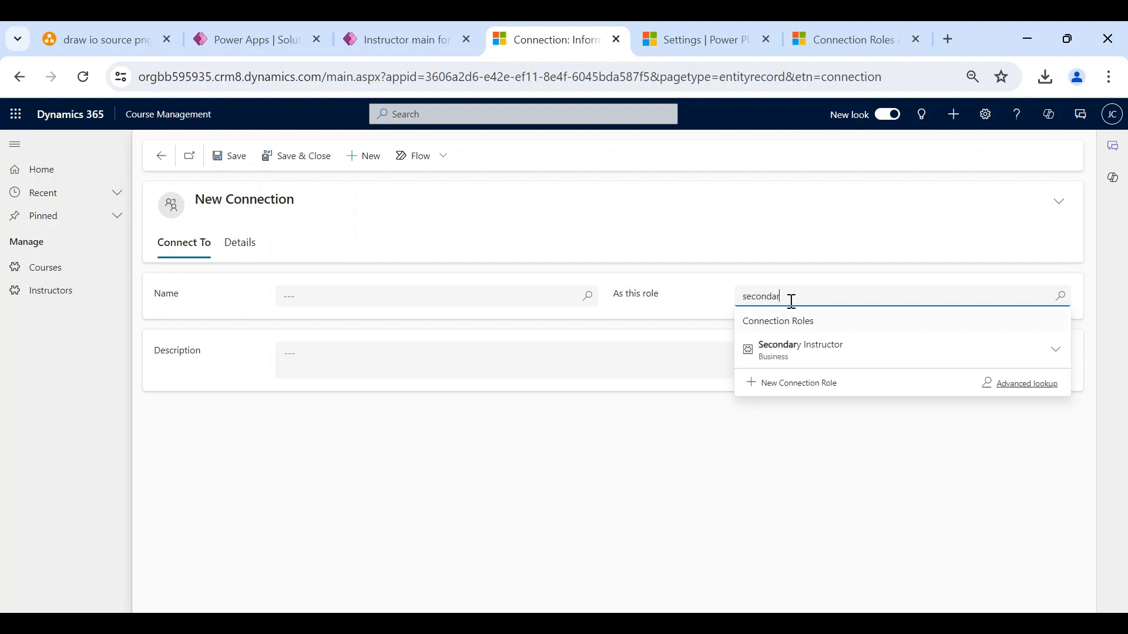
{"action": "left_click", "coordinate": [804, 350]}
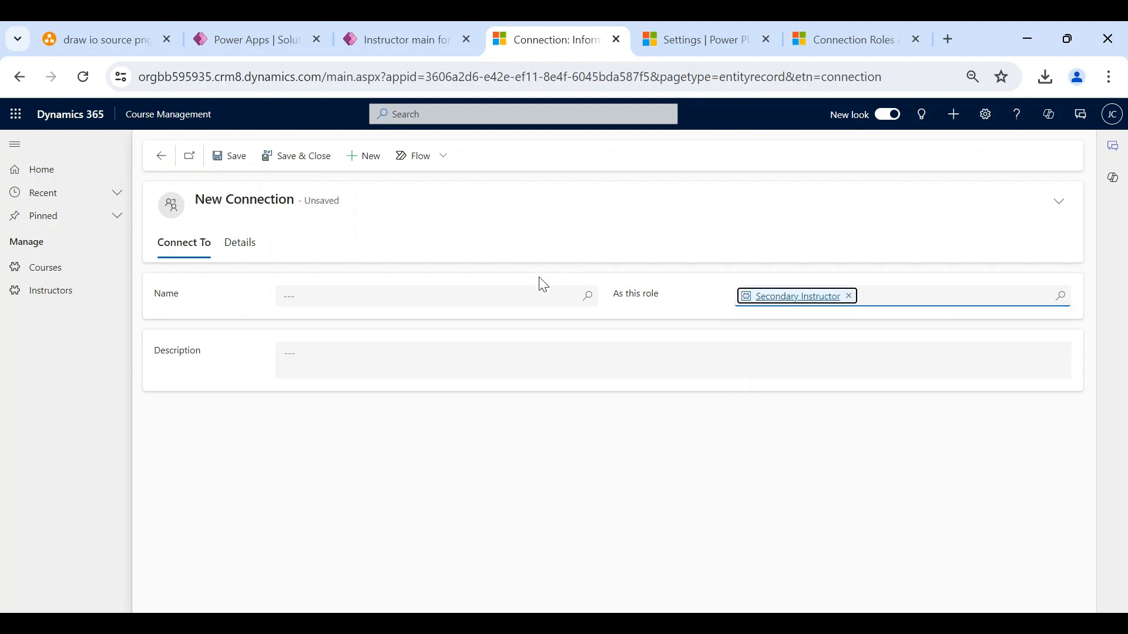
{"action": "left_click", "coordinate": [543, 294]}
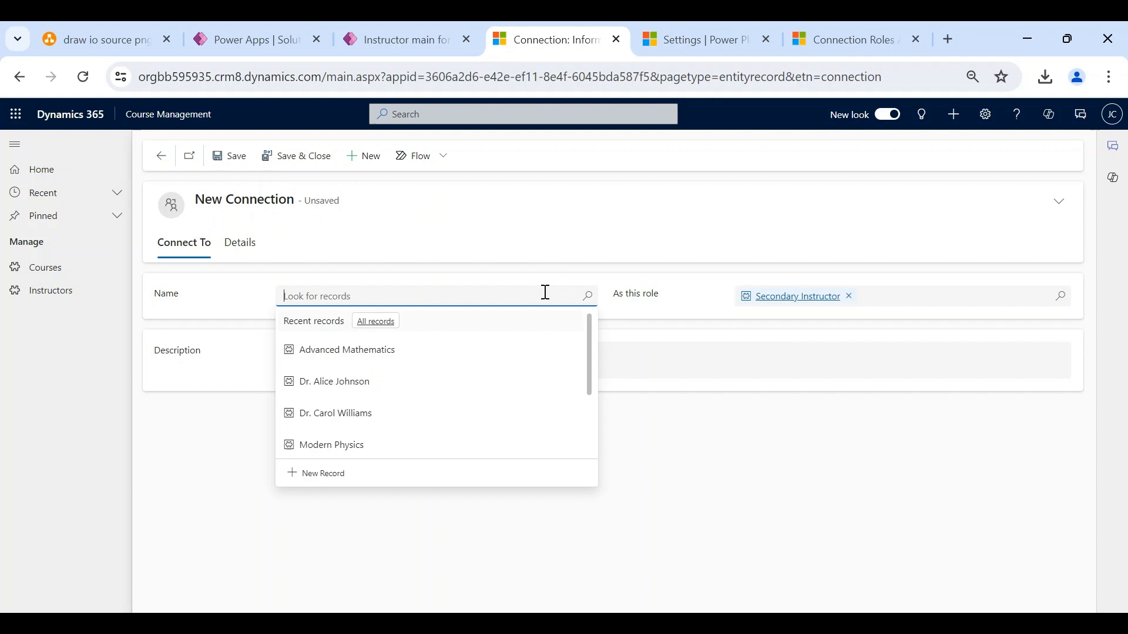
{"action": "left_click", "coordinate": [413, 416]}
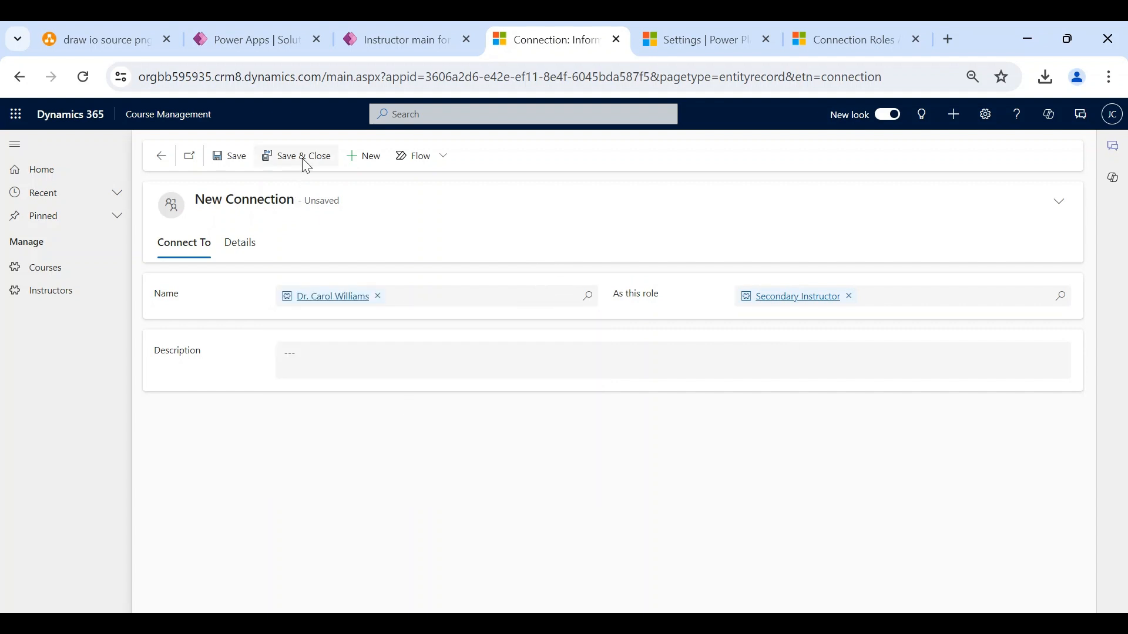
{"action": "left_click", "coordinate": [304, 157]}
{"action": "scroll", "coordinate": [509, 495], "scroll_direction": "down", "scroll_amount": 1}
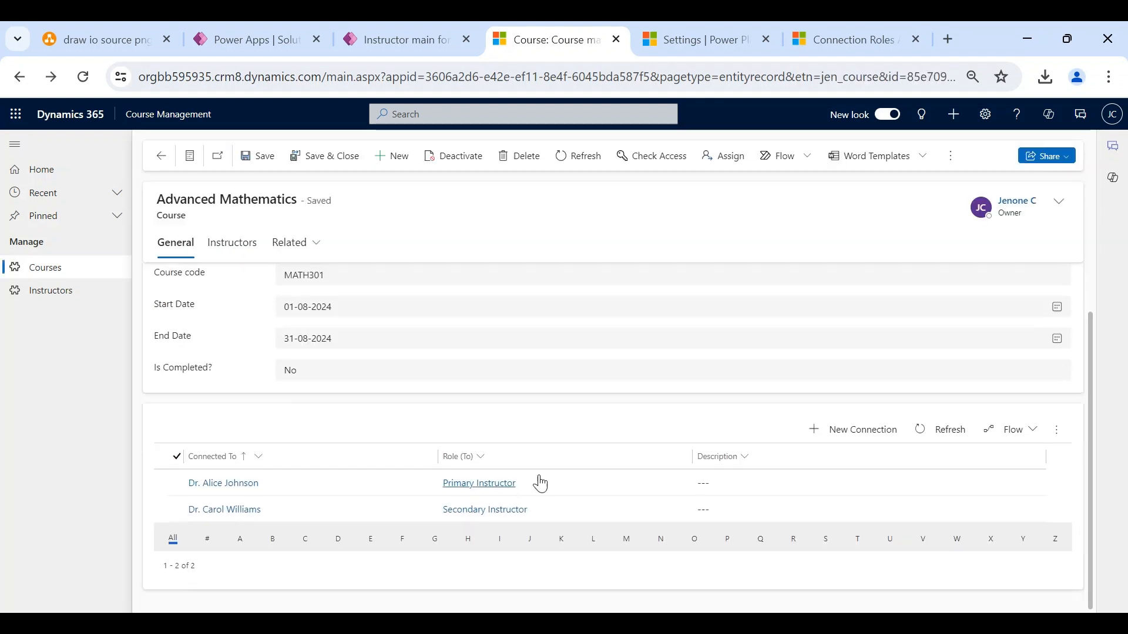
- Connect the first physics instructor as Secondary Instructor, filtering records to Instructors, and save
{"action": "left_click", "coordinate": [836, 432]}
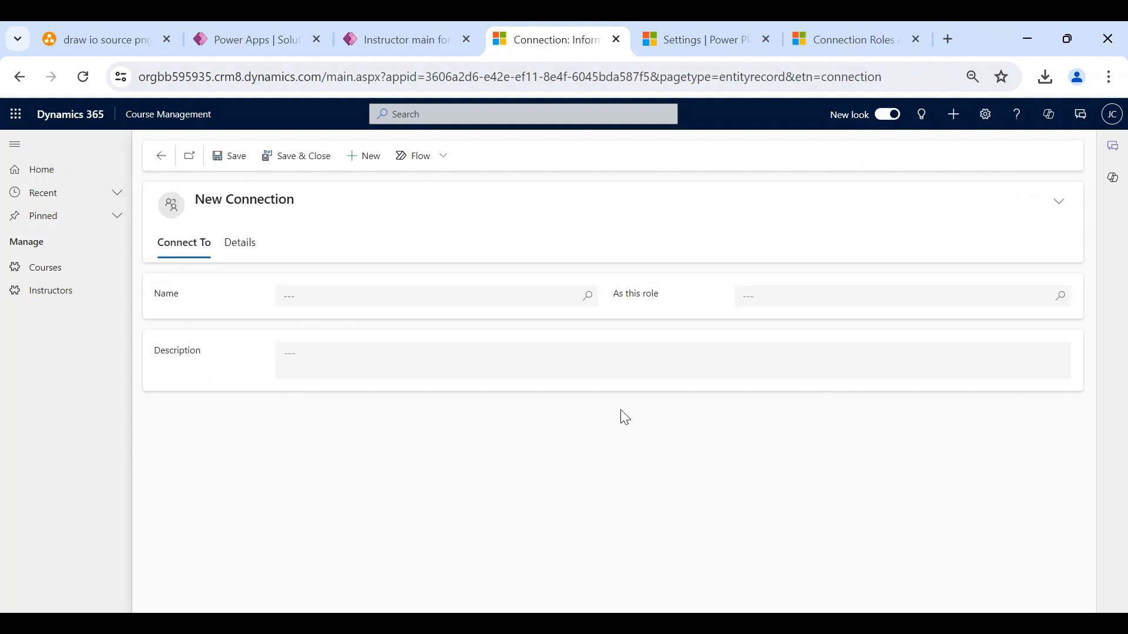
{"action": "left_click", "coordinate": [763, 297]}
{"action": "type", "text": "secondary"}
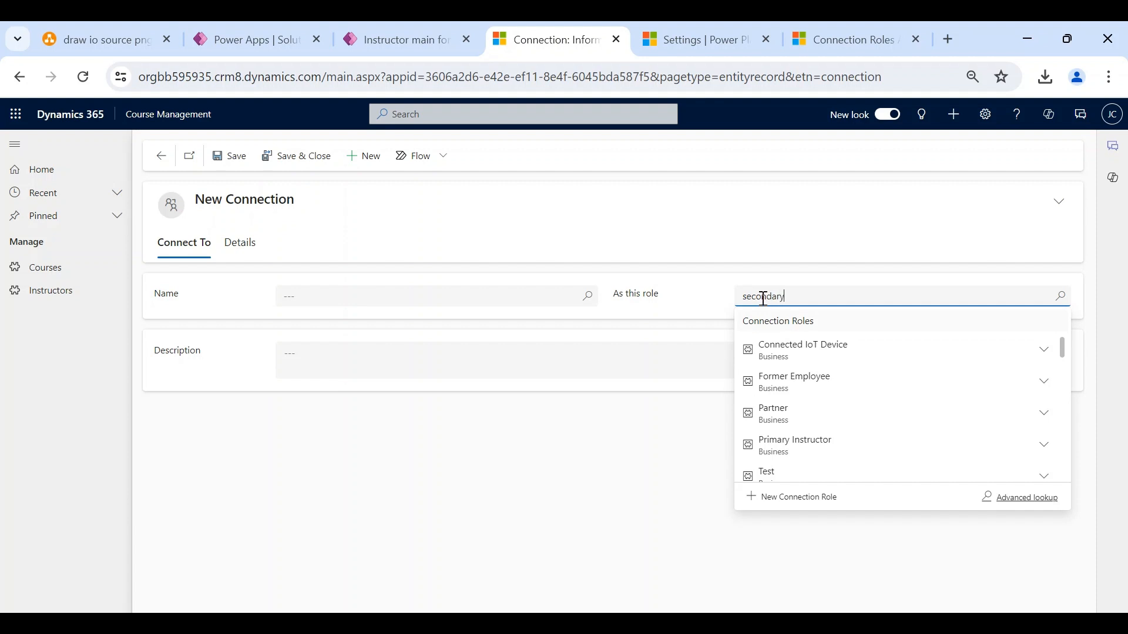
{"action": "left_click", "coordinate": [788, 352]}
{"action": "left_click", "coordinate": [417, 297]}
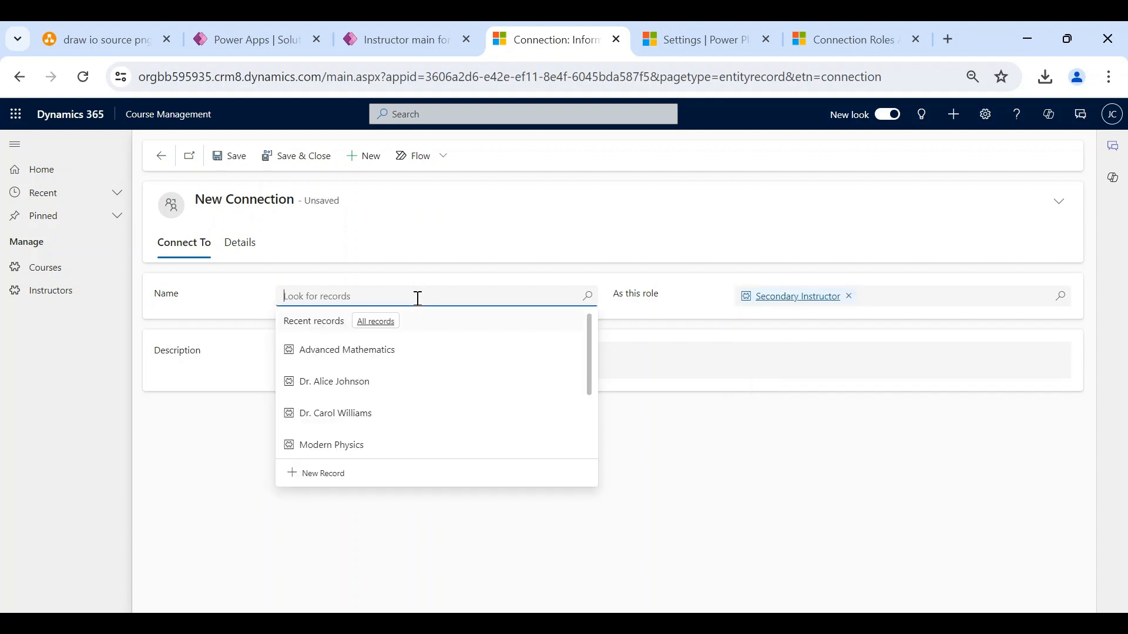
{"action": "left_click", "coordinate": [379, 321]}
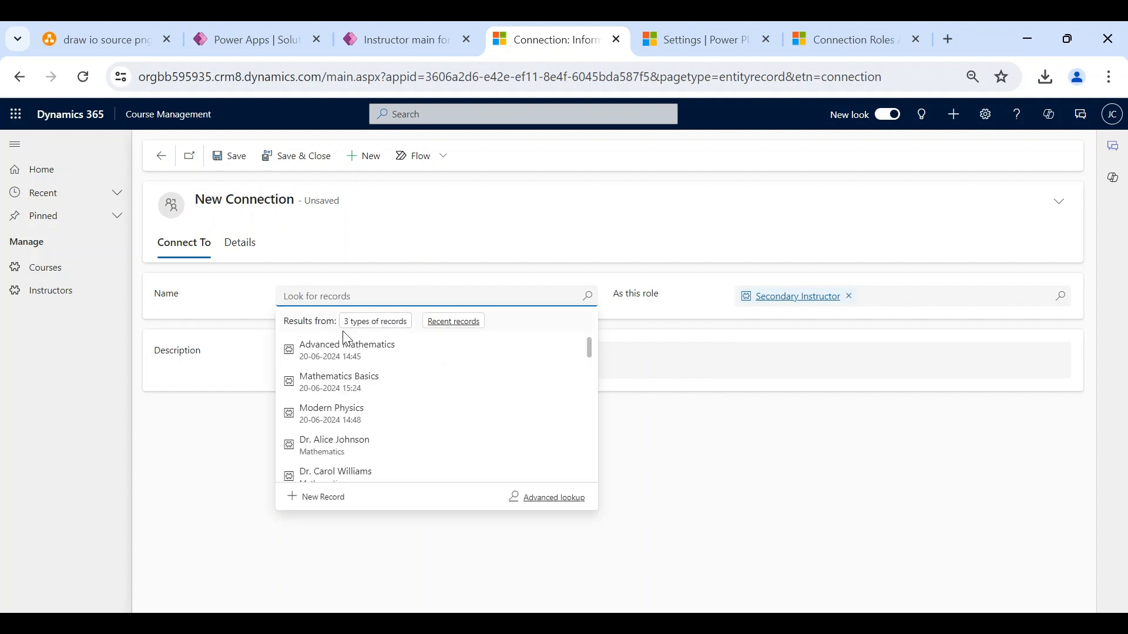
{"action": "left_click", "coordinate": [356, 323]}
{"action": "left_click", "coordinate": [331, 383]}
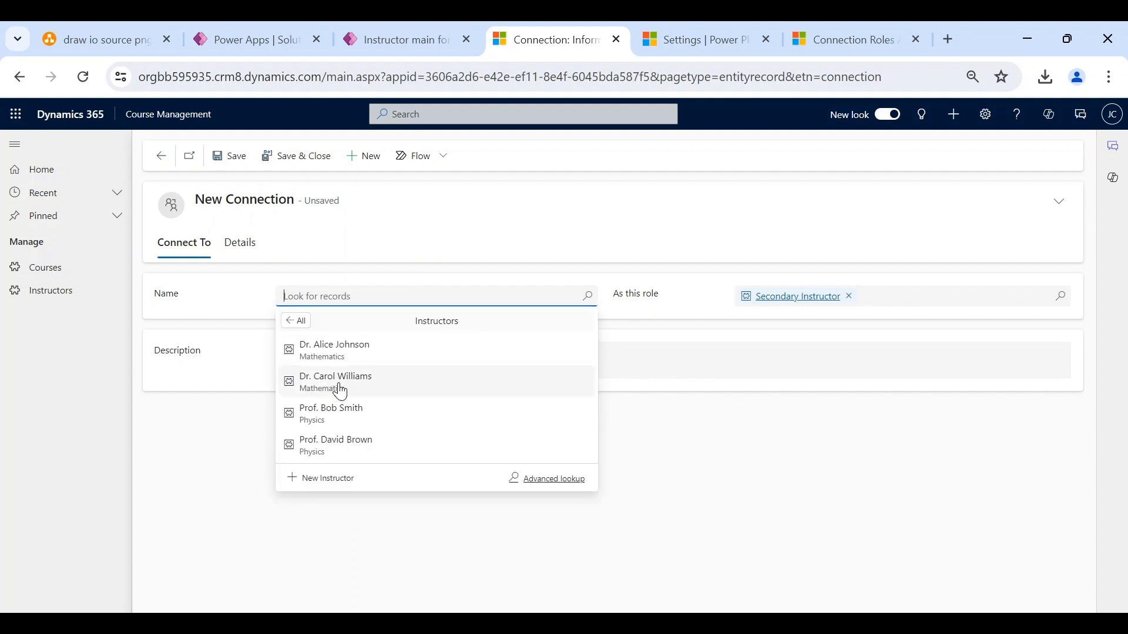
{"action": "left_click", "coordinate": [352, 415]}
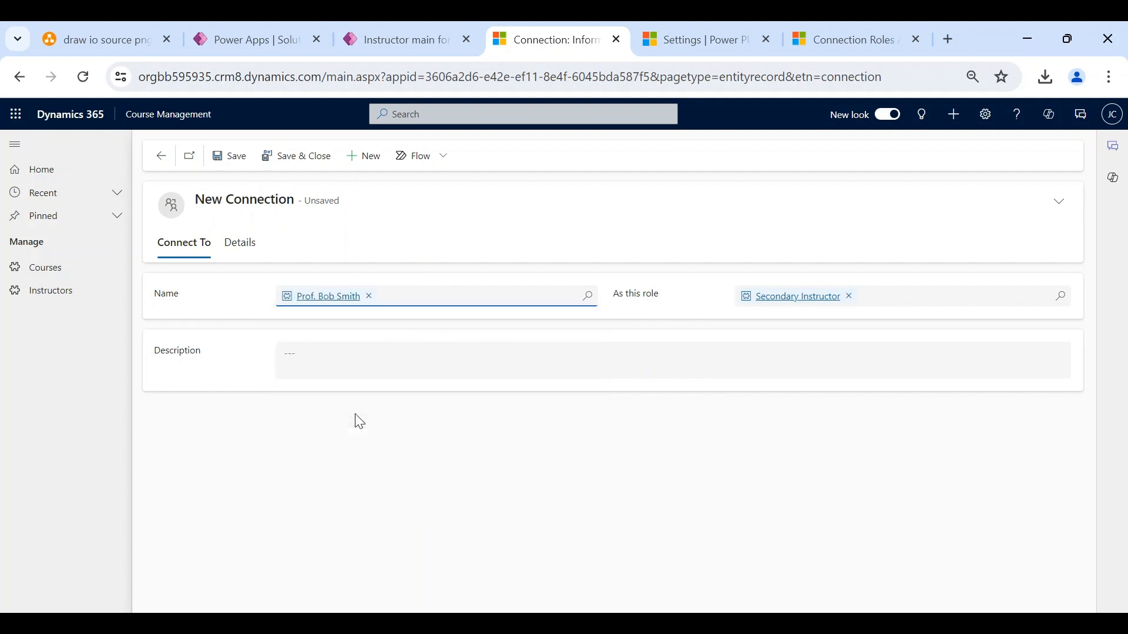
{"action": "left_click", "coordinate": [297, 159]}
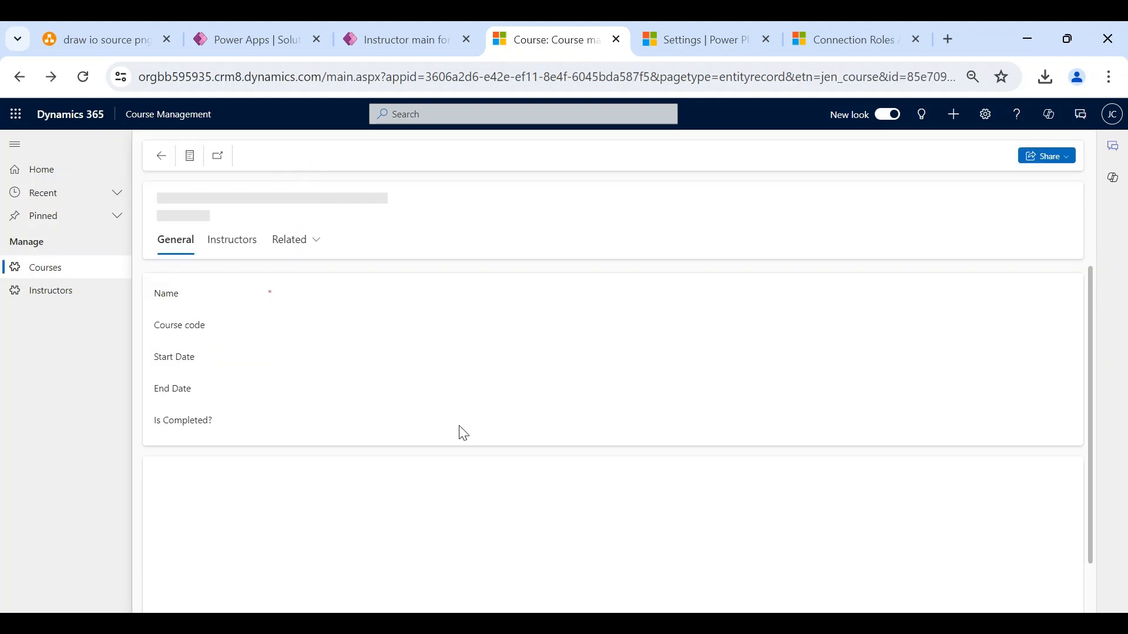
{"action": "scroll", "coordinate": [460, 433], "scroll_direction": "down", "scroll_amount": 1}
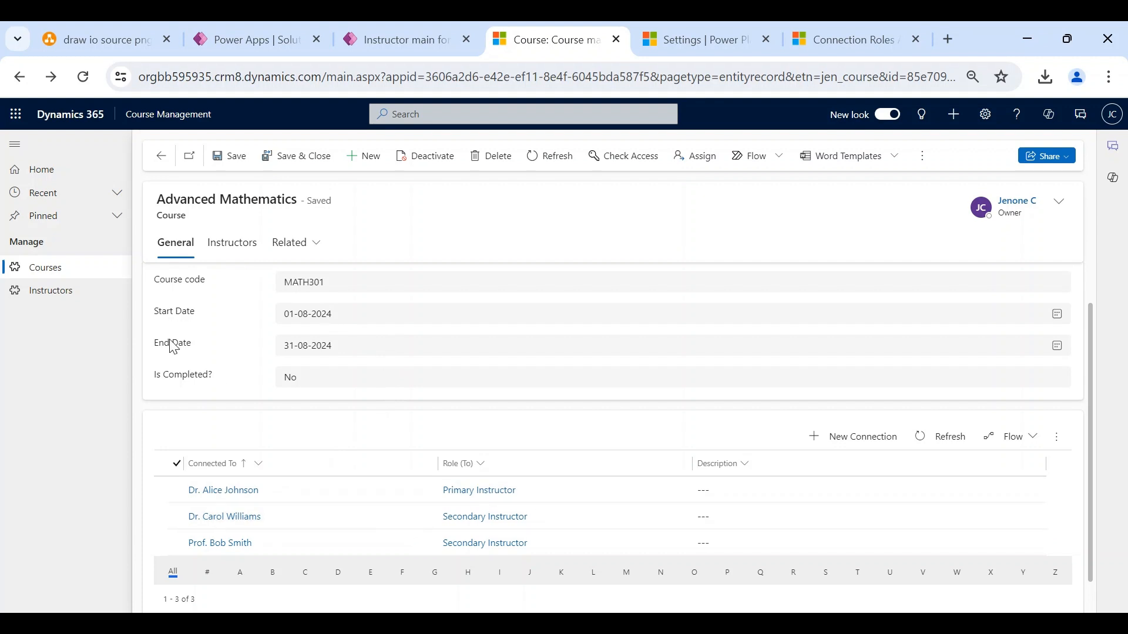
- Open the first, second and physics instructors' records to verify their Teaches connection to Advanced Mathematics
{"action": "left_click", "coordinate": [90, 299]}
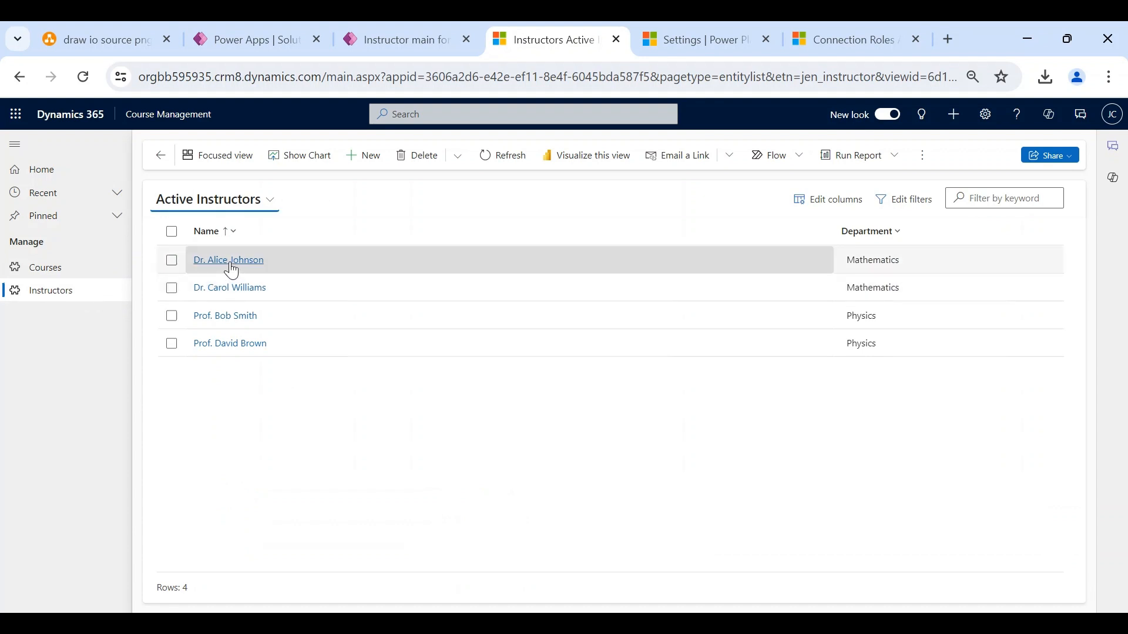
{"action": "left_click", "coordinate": [231, 262]}
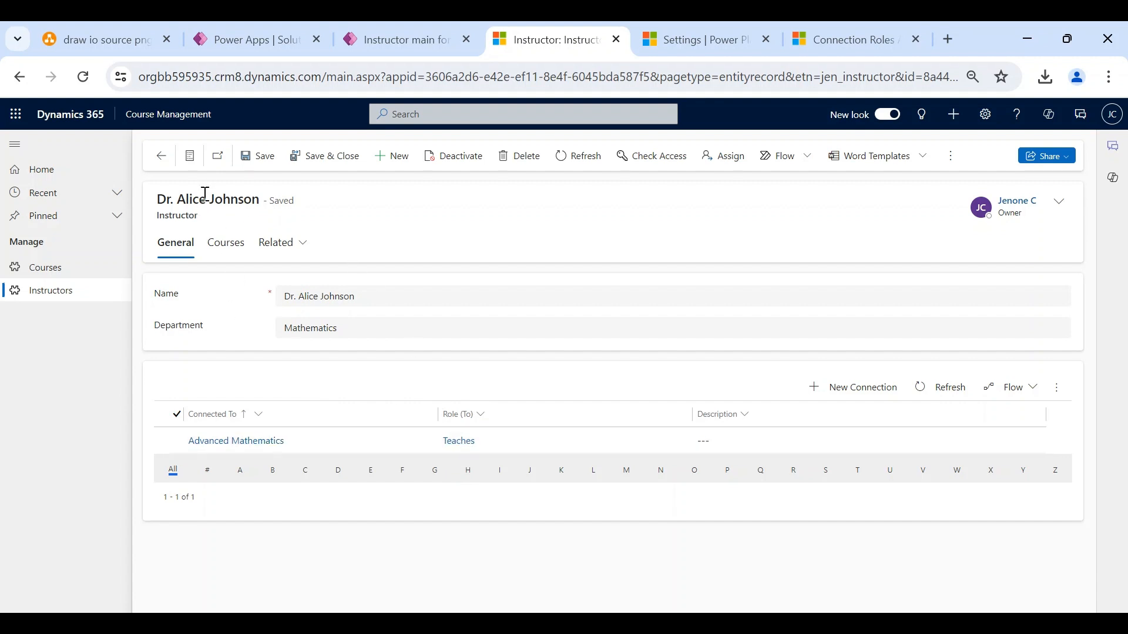
{"action": "left_click", "coordinate": [190, 156]}
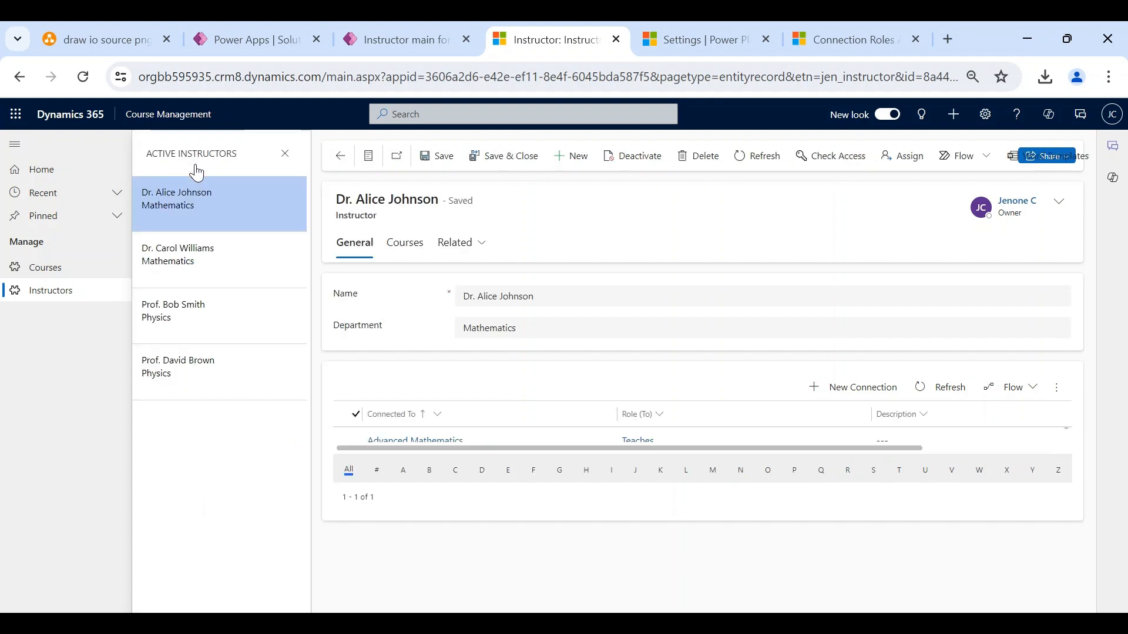
{"action": "left_click", "coordinate": [200, 273]}
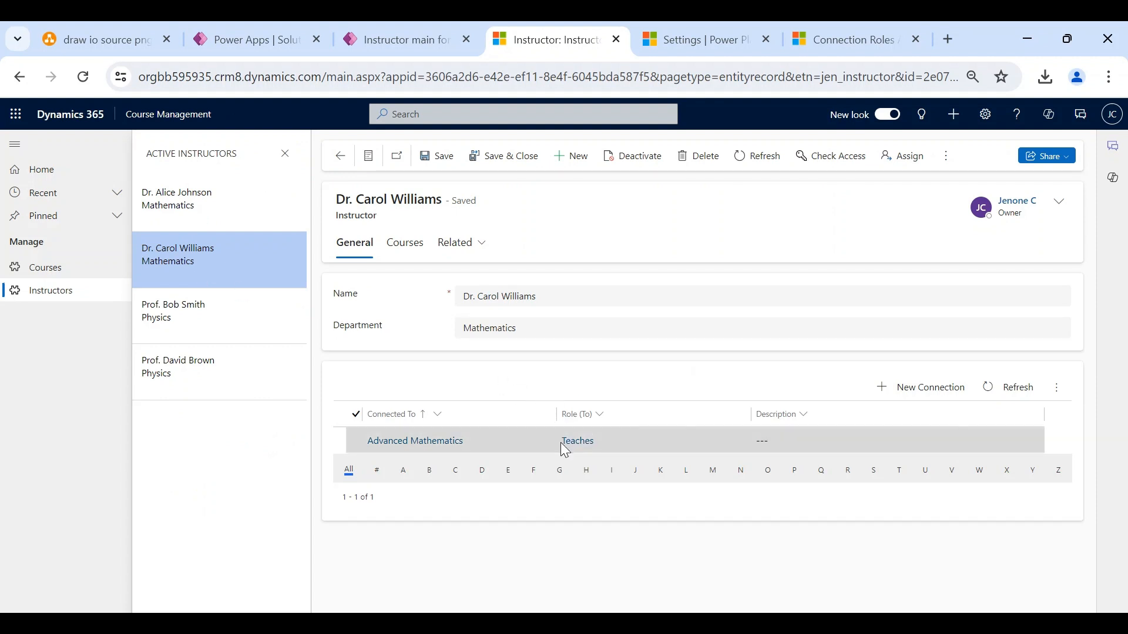
{"action": "left_click", "coordinate": [191, 320]}
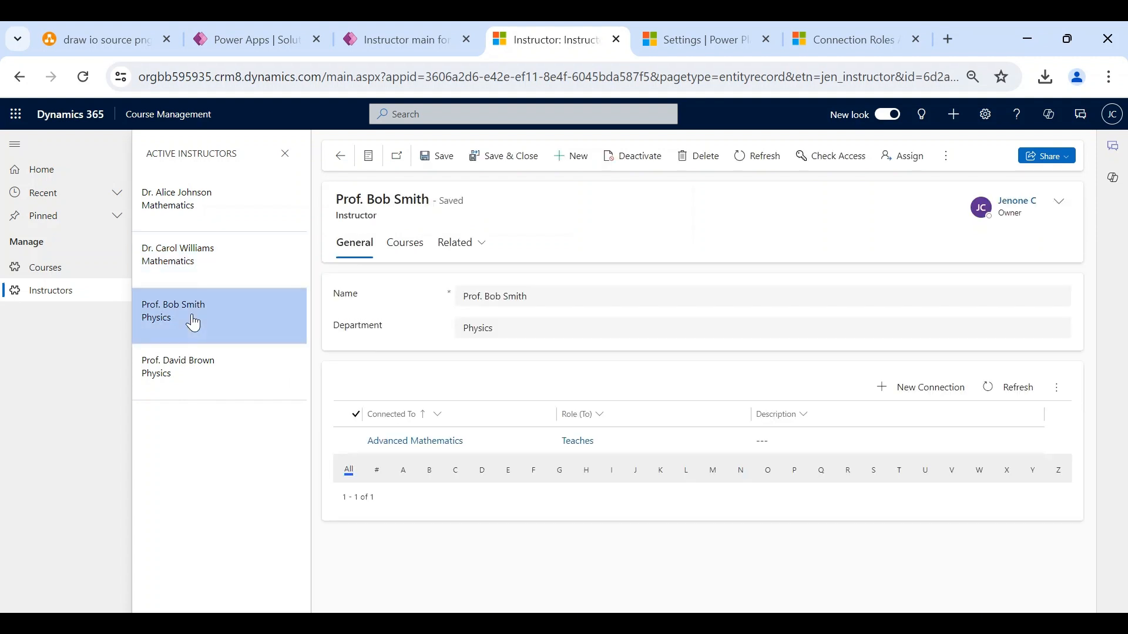